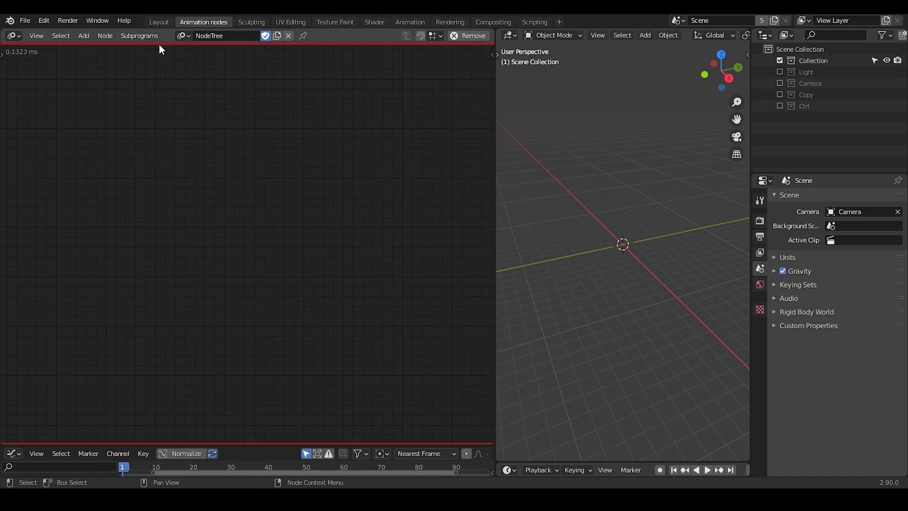
Add a Wave generator loop subprogram node to the empty Animation Nodes tree.
{"action": "left_click", "coordinate": [156, 22]}
{"action": "left_click", "coordinate": [215, 23]}
{"action": "key", "text": "ctrl+a"}
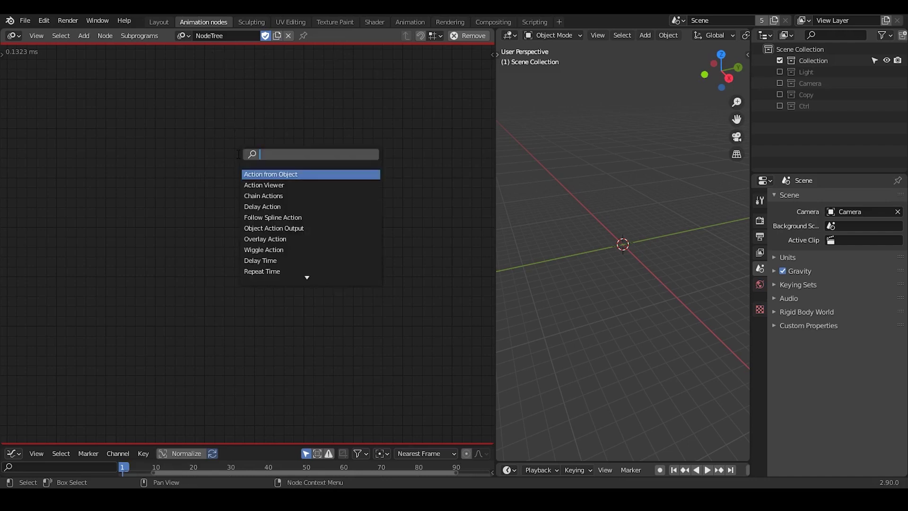
{"action": "type", "text": "wave"}
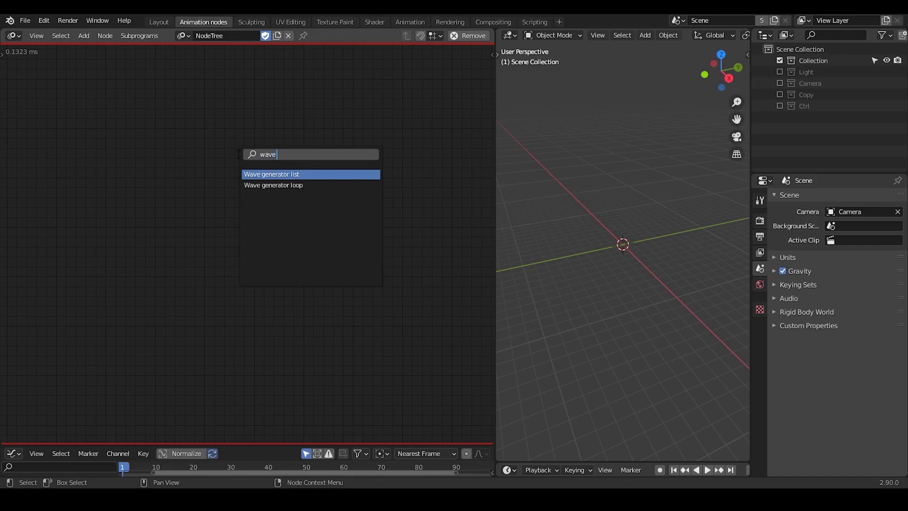
{"action": "key", "text": "Down"}
{"action": "key", "text": "Up"}
{"action": "key", "text": "Down"}
{"action": "key", "text": "Return"}
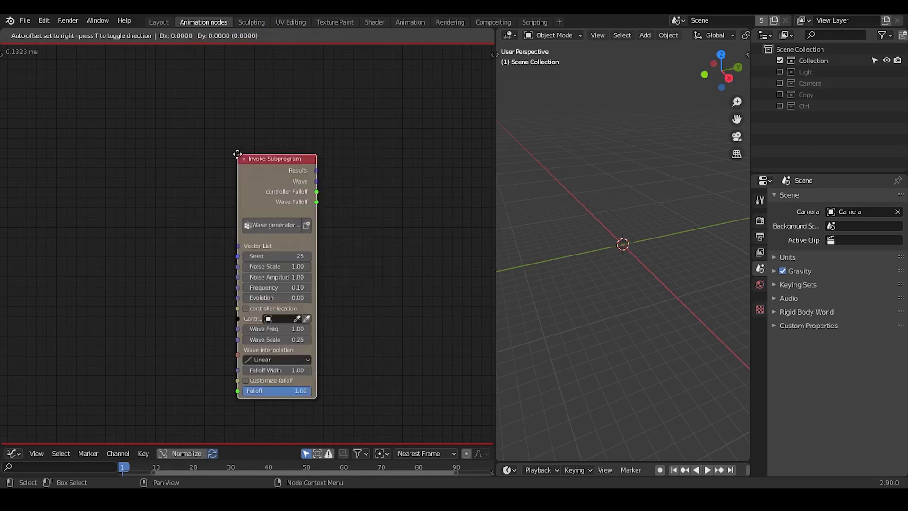
{"action": "left_click", "coordinate": [253, 119]}
{"action": "scroll", "coordinate": [274, 140], "scroll_direction": "down", "scroll_amount": 1}
{"action": "middle_click_drag", "start_coordinate": [275, 139], "coordinate": [241, 126]}
{"action": "middle_click_drag", "start_coordinate": [294, 161], "coordinate": [243, 133], "text": "ctrl"}
{"action": "left_click", "coordinate": [323, 123]}
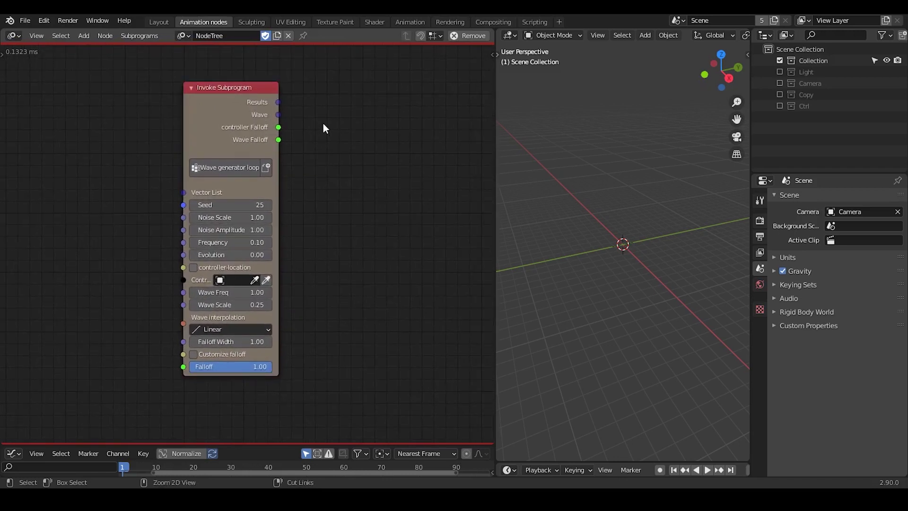
Add a 3D Viewer node and connect the subprogram's Results output to its Data input.
{"action": "key", "text": "ctrl+a"}
{"action": "type", "text": "3D"}
{"action": "key", "text": "Return"}
{"action": "left_click", "coordinate": [343, 110]}
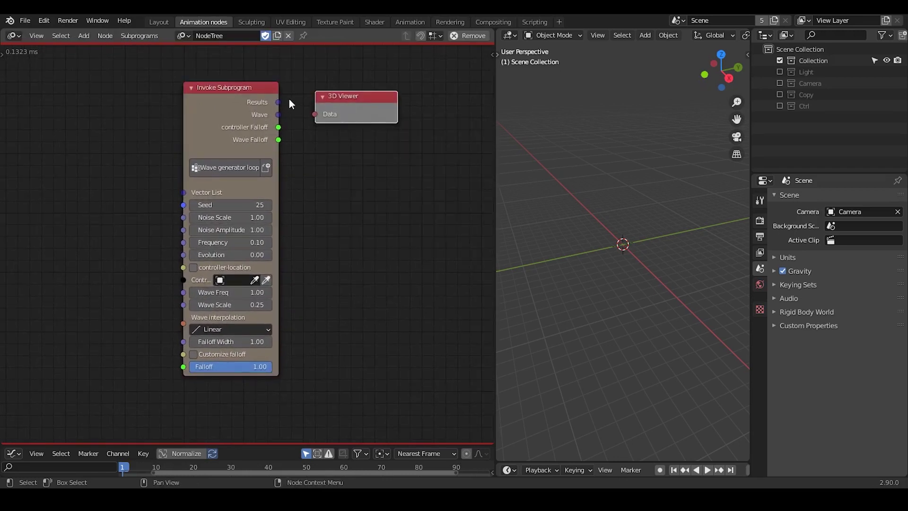
{"action": "left_click_drag", "start_coordinate": [278, 102], "coordinate": [314, 114]}
Add a Distribute Matrices node and connect its Vectors output to the wave subprogram's Vector List input.
{"action": "middle_click_drag", "start_coordinate": [177, 154], "coordinate": [285, 127]}
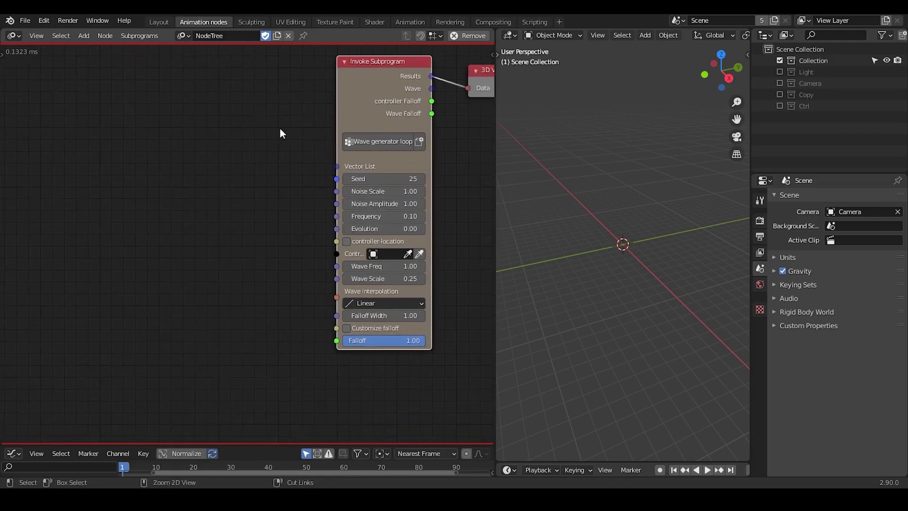
{"action": "key", "text": "ctrl+a"}
{"action": "type", "text": "distribute"}
{"action": "key", "text": "Return"}
{"action": "left_click", "coordinate": [131, 169]}
{"action": "left_click_drag", "start_coordinate": [225, 200], "coordinate": [263, 180]}
{"action": "left_click_drag", "start_coordinate": [209, 174], "coordinate": [262, 144]}
{"action": "middle_click_drag", "start_coordinate": [313, 154], "coordinate": [222, 161]}
{"action": "mouse_move", "coordinate": [415, 84]}
{"action": "left_mouse_down"}
{"action": "mouse_move", "coordinate": [424, 99]}
{"action": "mouse_move", "coordinate": [427, 87]}
{"action": "left_mouse_up"}
{"action": "mouse_move", "coordinate": [402, 158]}
{"action": "middle_mouse_down"}
{"action": "mouse_move", "coordinate": [385, 156]}
{"action": "mouse_move", "coordinate": [410, 166]}
{"action": "mouse_move", "coordinate": [399, 145]}
{"action": "mouse_move", "coordinate": [386, 153]}
{"action": "middle_mouse_up"}
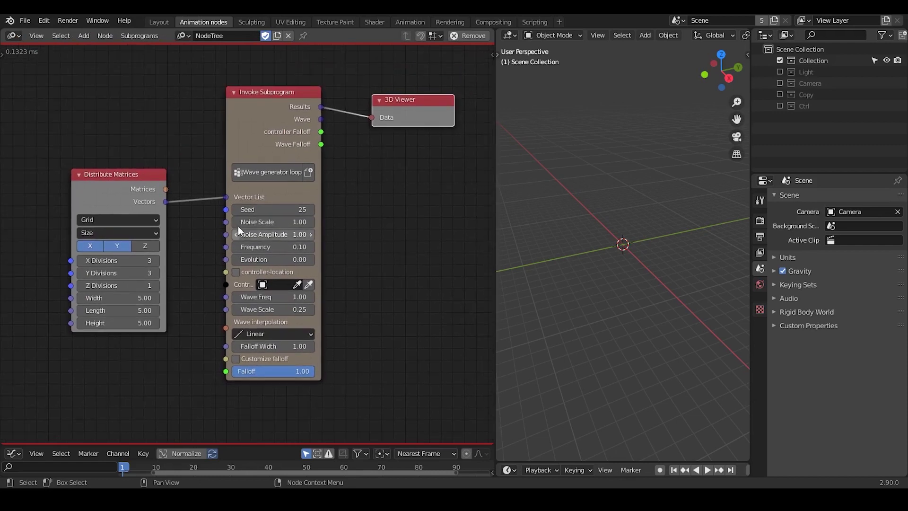
Set the wave generator subprogram's Seed to 86.
{"action": "left_click_drag", "start_coordinate": [273, 210], "coordinate": [291, 209]}
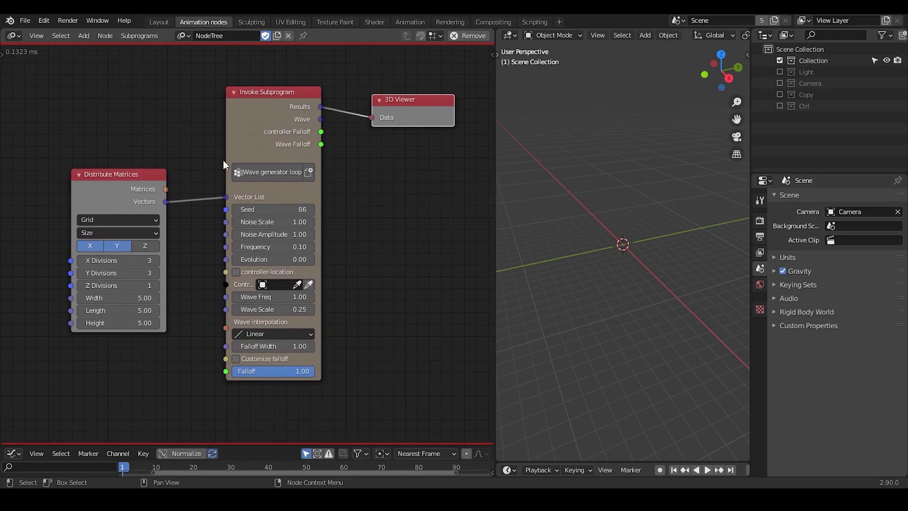
{"action": "middle_click_drag", "start_coordinate": [189, 129], "coordinate": [191, 133]}
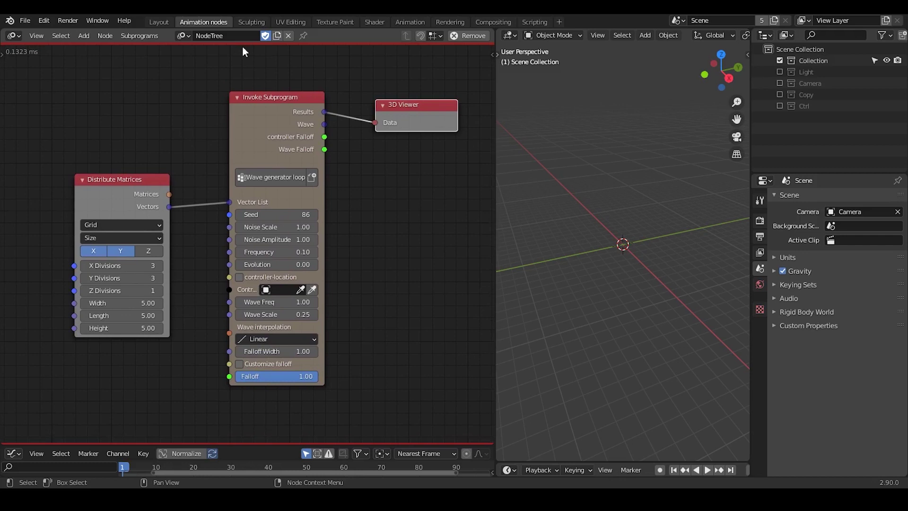
Show the node tree's execution problems and jump to the undefined Sort node.
{"action": "middle_click_drag", "start_coordinate": [267, 62], "coordinate": [231, 50]}
{"action": "key", "text": "n"}
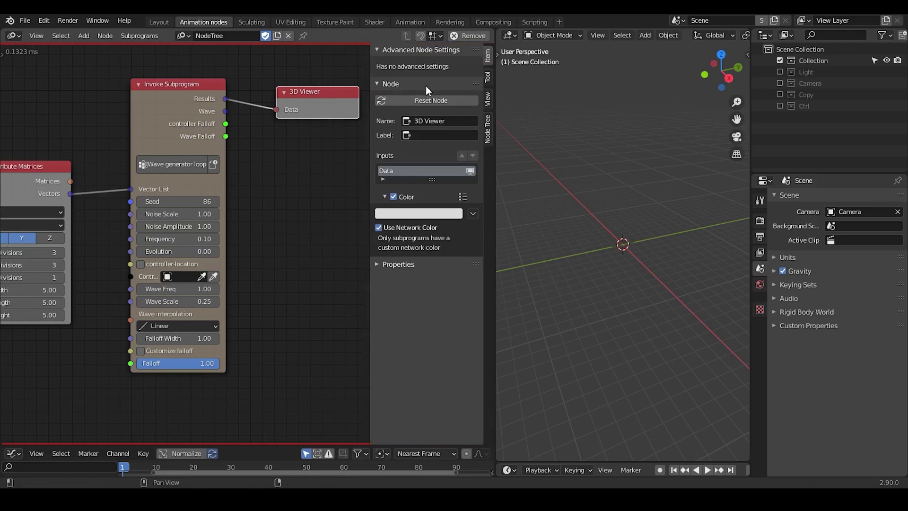
{"action": "left_click", "coordinate": [485, 121]}
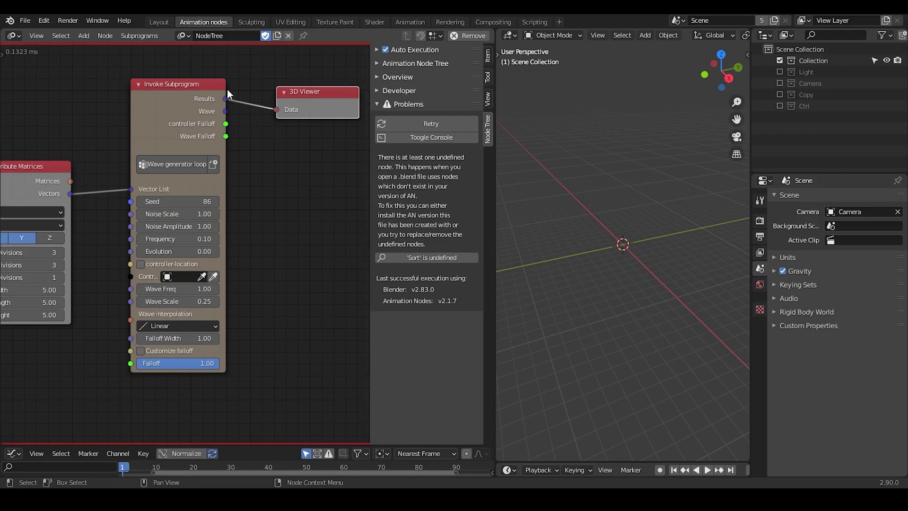
{"action": "middle_click_drag", "start_coordinate": [276, 219], "coordinate": [275, 239]}
{"action": "middle_click_drag", "start_coordinate": [184, 246], "coordinate": [210, 222]}
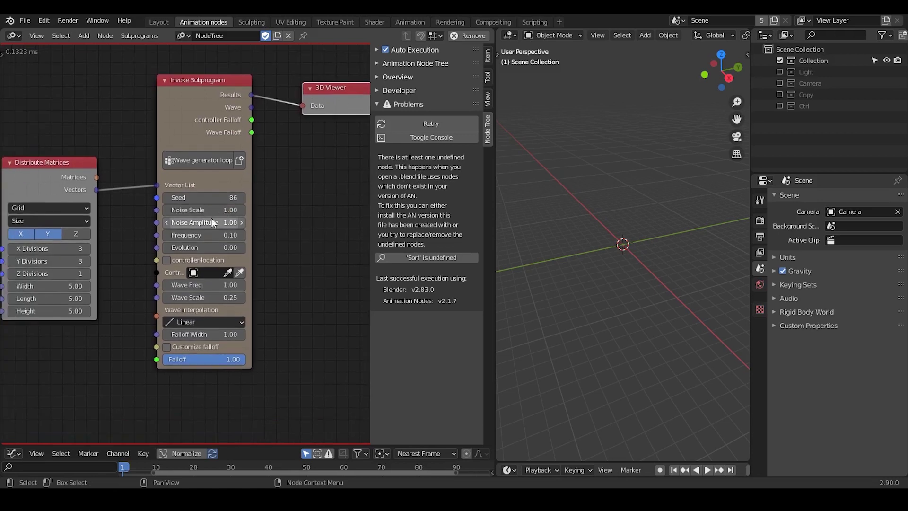
{"action": "left_click", "coordinate": [430, 258]}
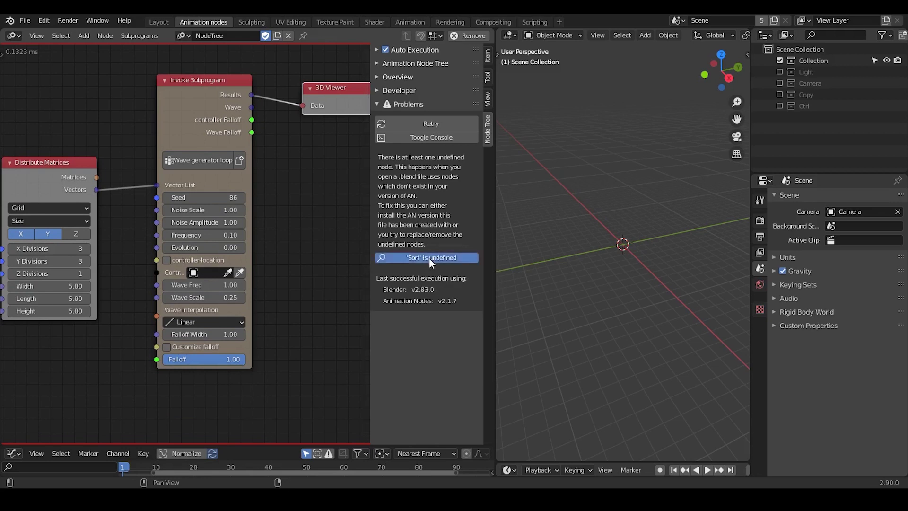
Search the Preset node tree for the Get min-max frame and bring it into view.
{"action": "middle_click_drag", "start_coordinate": [230, 271], "coordinate": [302, 266]}
{"action": "scroll", "coordinate": [201, 310], "scroll_direction": "down", "scroll_amount": 10}
{"action": "scroll", "coordinate": [59, 288], "scroll_direction": "up", "scroll_amount": 1}
{"action": "middle_click_drag", "start_coordinate": [60, 287], "coordinate": [299, 234]}
{"action": "middle_click_drag", "start_coordinate": [87, 225], "coordinate": [289, 143]}
{"action": "scroll", "coordinate": [71, 242], "scroll_direction": "down", "scroll_amount": 1}
{"action": "middle_click_drag", "start_coordinate": [72, 242], "coordinate": [316, 221]}
{"action": "middle_click_drag", "start_coordinate": [220, 141], "coordinate": [197, 134]}
{"action": "key", "text": "ctrl+f"}
{"action": "type", "text": "get min"}
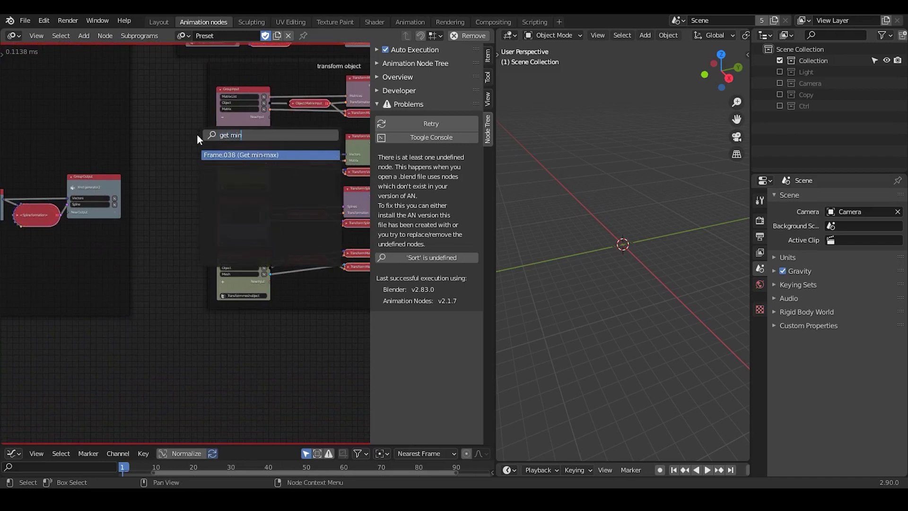
{"action": "key", "text": "Return"}
{"action": "middle_click_drag", "start_coordinate": [152, 264], "coordinate": [175, 192]}
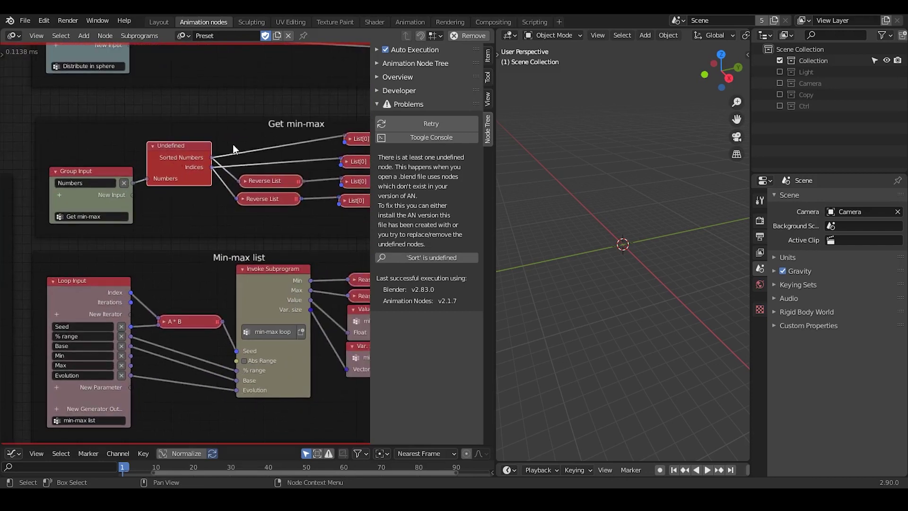
Add reroute points on the undefined node's output links in the Get min-max frame and delete that node.
{"action": "mouse_move", "coordinate": [233, 145]}
{"action": "right_mouse_down", "text": "shift"}
{"action": "mouse_move", "coordinate": [221, 203]}
{"action": "mouse_move", "coordinate": [225, 194]}
{"action": "right_mouse_up", "text": "shift"}
{"action": "left_click", "coordinate": [192, 157]}
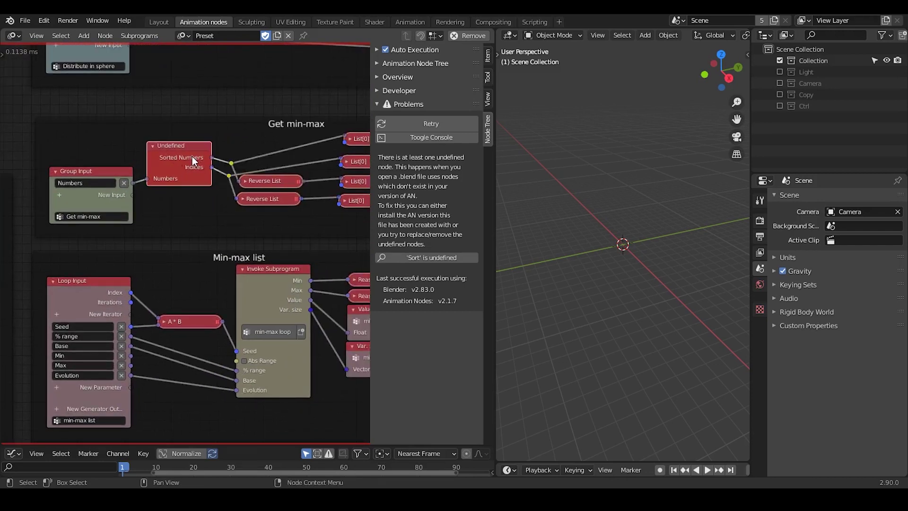
{"action": "key", "text": "x"}
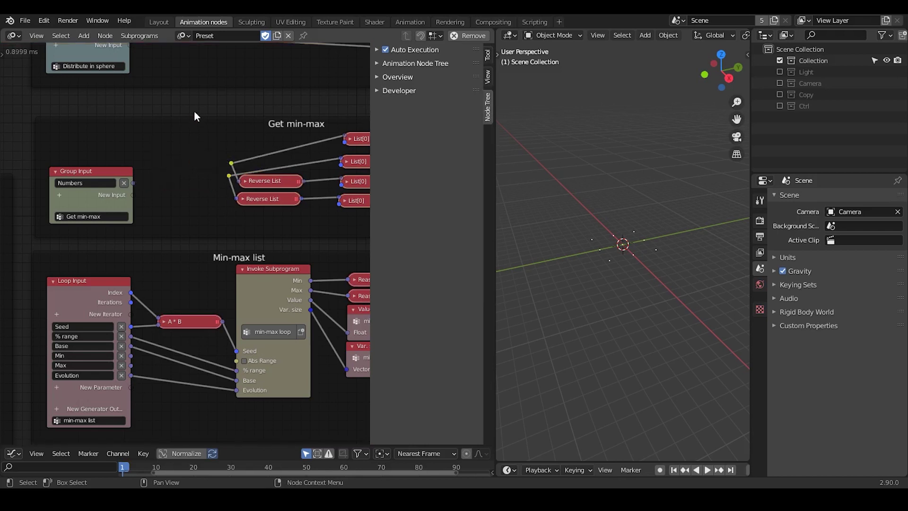
Return to the tree named NodeTree and set the 3D Viewer's Width to 18.
{"action": "middle_click_drag", "start_coordinate": [195, 160], "coordinate": [177, 200]}
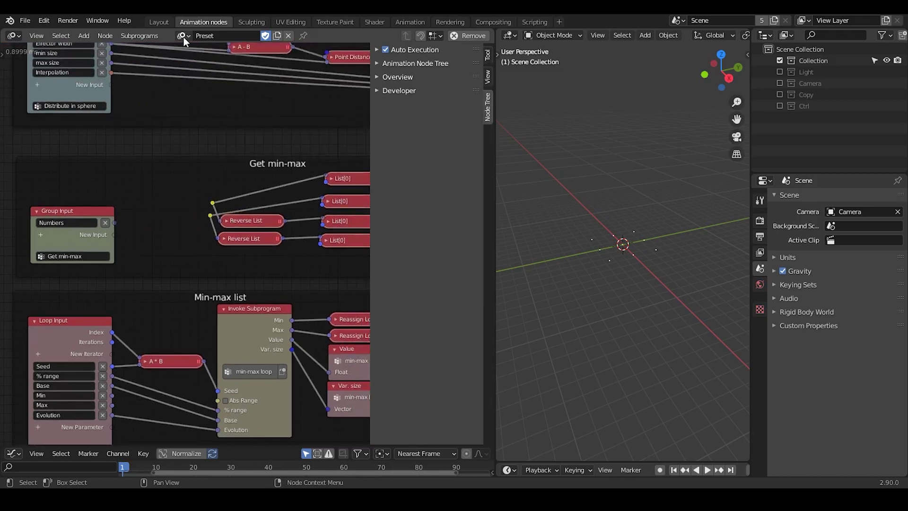
{"action": "left_click", "coordinate": [184, 36]}
{"action": "left_click", "coordinate": [208, 53]}
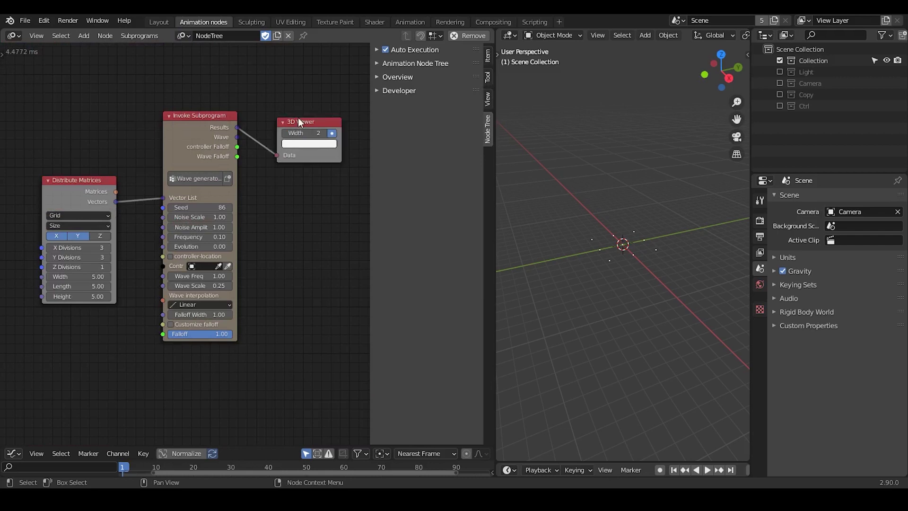
{"action": "left_click_drag", "start_coordinate": [305, 133], "coordinate": [324, 133]}
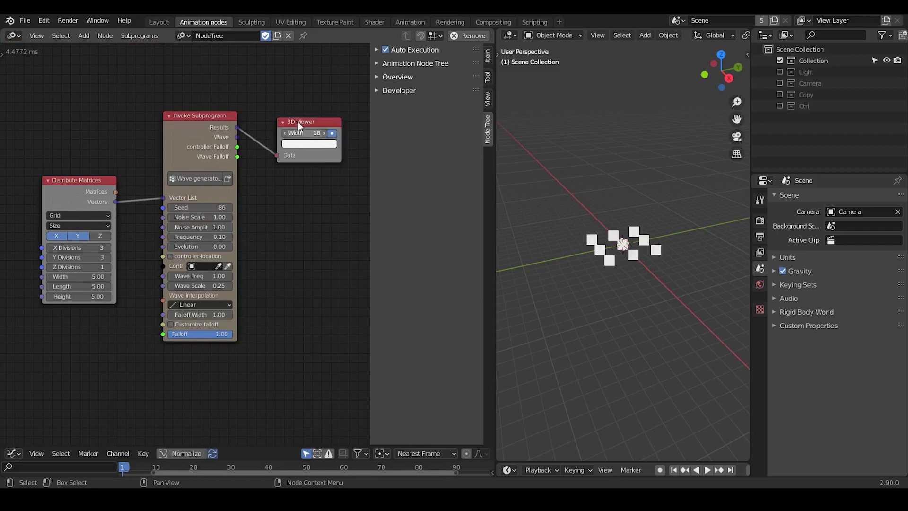
{"action": "middle_click_drag", "start_coordinate": [577, 234], "coordinate": [628, 213]}
{"action": "middle_click_drag", "start_coordinate": [636, 270], "coordinate": [620, 271]}
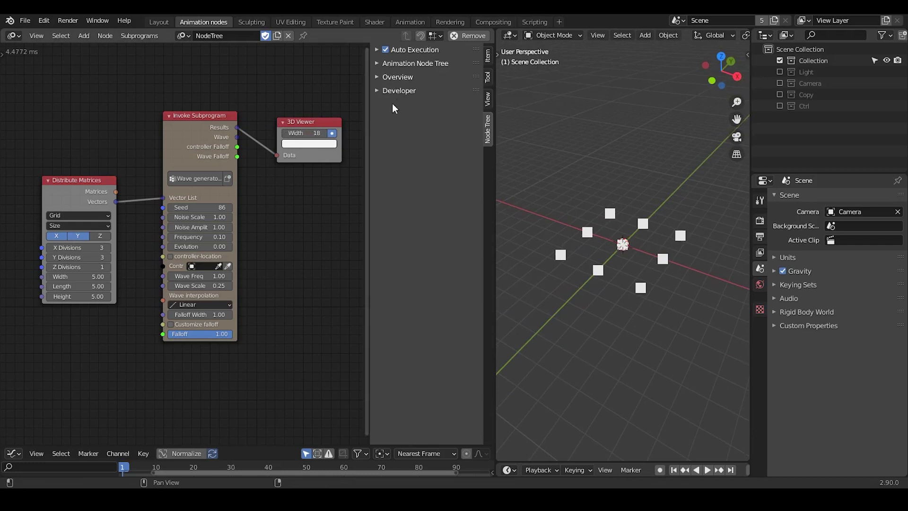
Switch the node editor to the Preset node tree.
{"action": "left_click", "coordinate": [183, 37]}
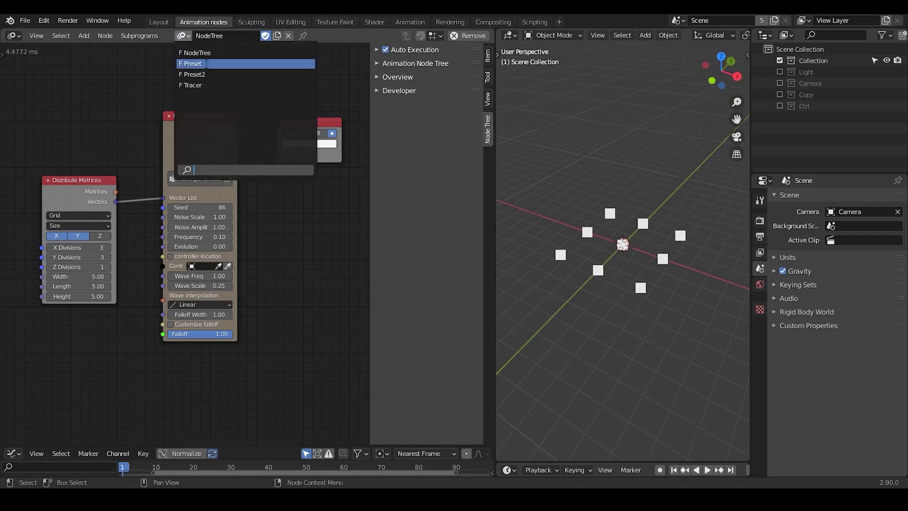
{"action": "left_click", "coordinate": [205, 64]}
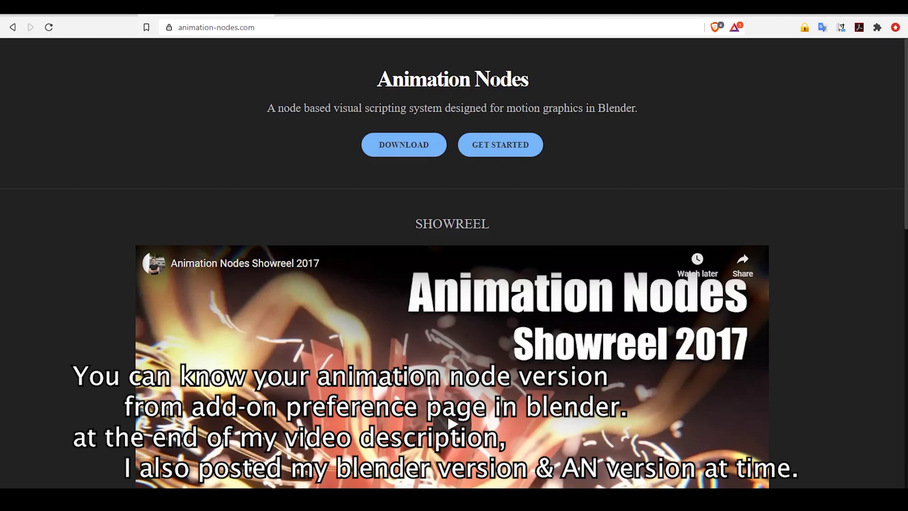
In the browser, review the Linux, MacOS and Windows download options on the Animation Nodes website.
{"action": "middle_click_drag", "start_coordinate": [802, 139], "coordinate": [819, 117]}
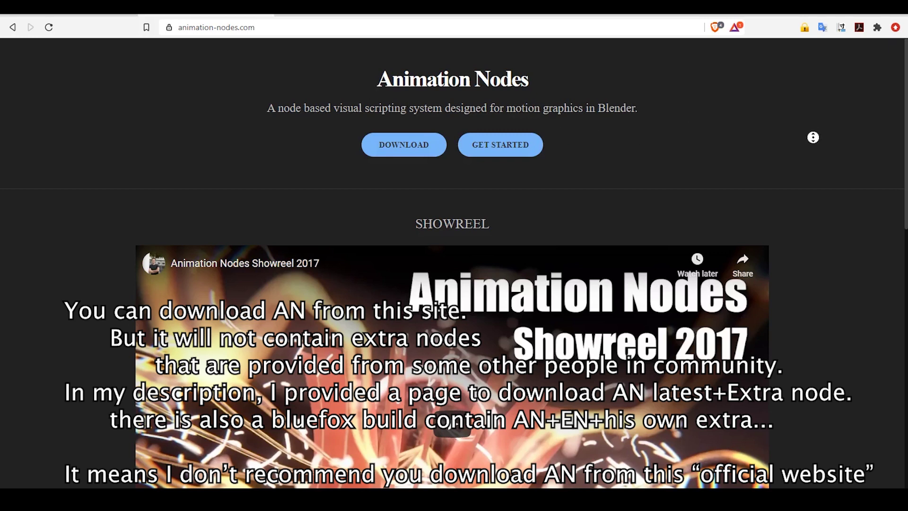
{"action": "scroll", "coordinate": [814, 142], "scroll_direction": "down", "scroll_amount": 3}
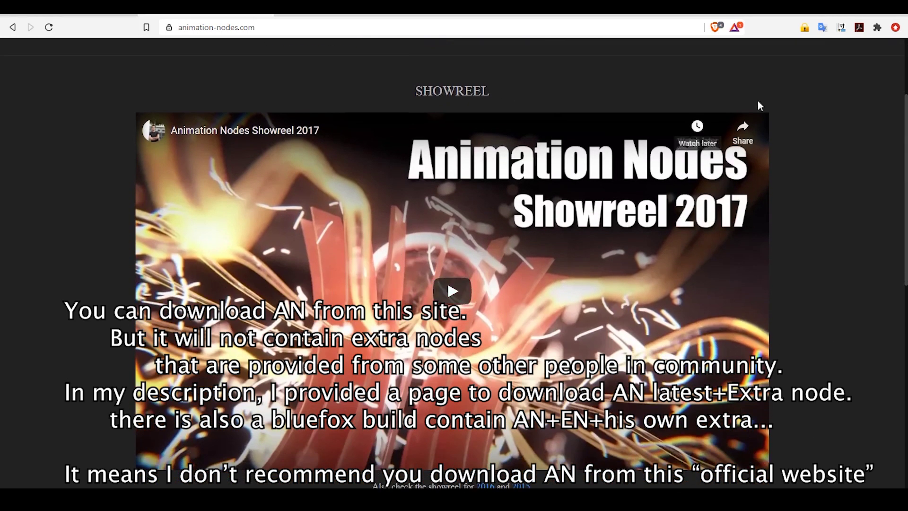
{"action": "scroll", "coordinate": [811, 175], "scroll_direction": "down", "scroll_amount": 1}
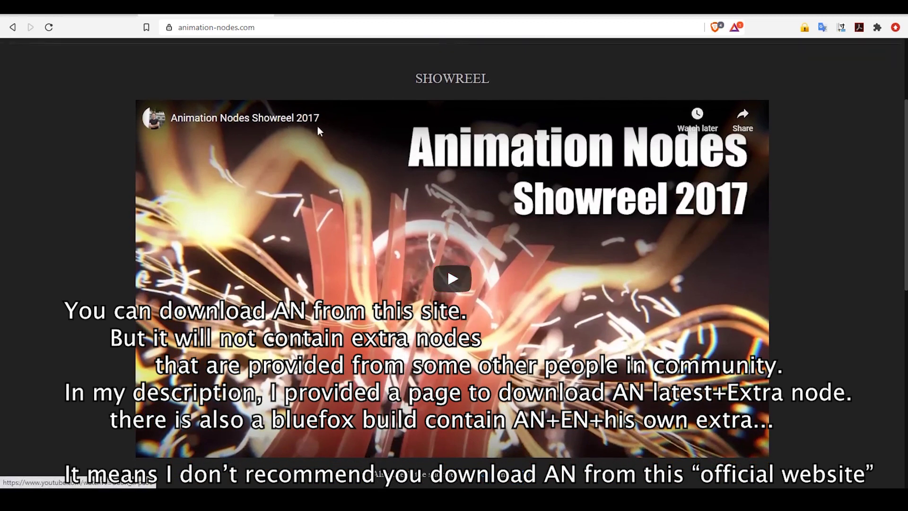
{"action": "scroll", "coordinate": [807, 248], "scroll_direction": "down", "scroll_amount": 5}
{"action": "middle_click", "coordinate": [810, 180]}
{"action": "middle_click", "coordinate": [810, 193]}
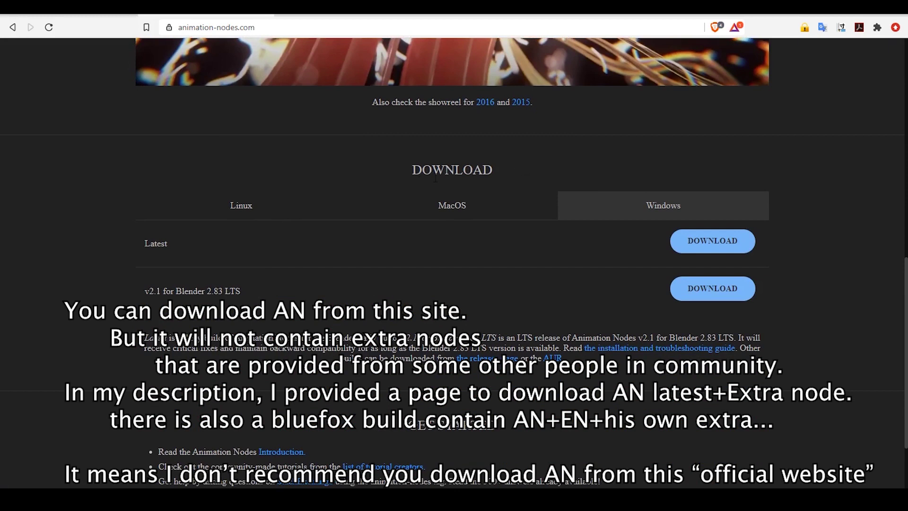
{"action": "left_click", "coordinate": [278, 202]}
{"action": "left_click", "coordinate": [455, 204]}
{"action": "left_click", "coordinate": [341, 208]}
{"action": "left_click", "coordinate": [391, 208]}
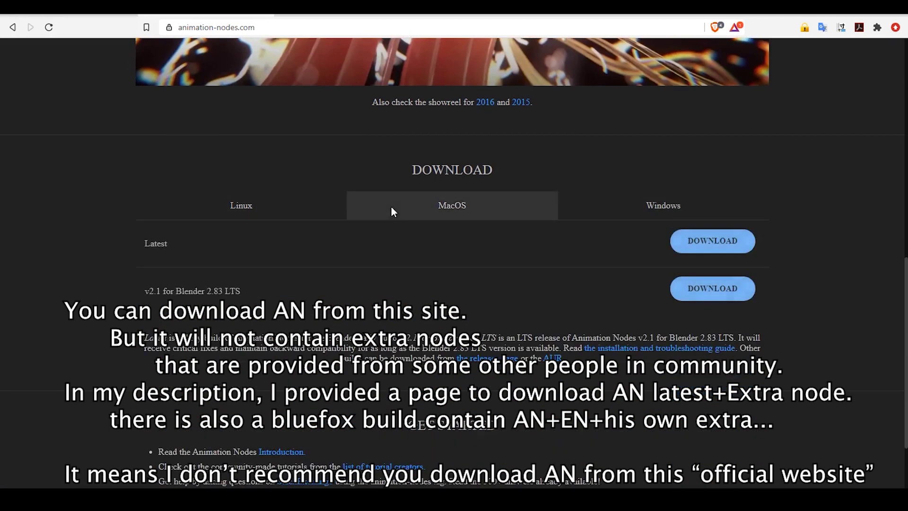
{"action": "left_click", "coordinate": [617, 213]}
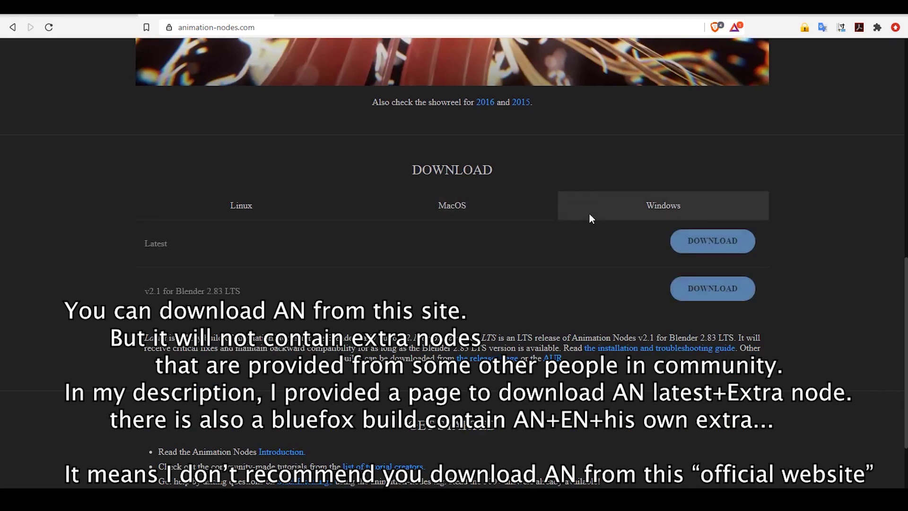
Examine the Latest and v2.1 for Blender 2.83 LTS builds and read the note describing them.
{"action": "scroll", "coordinate": [886, 189], "scroll_direction": "down", "scroll_amount": 2}
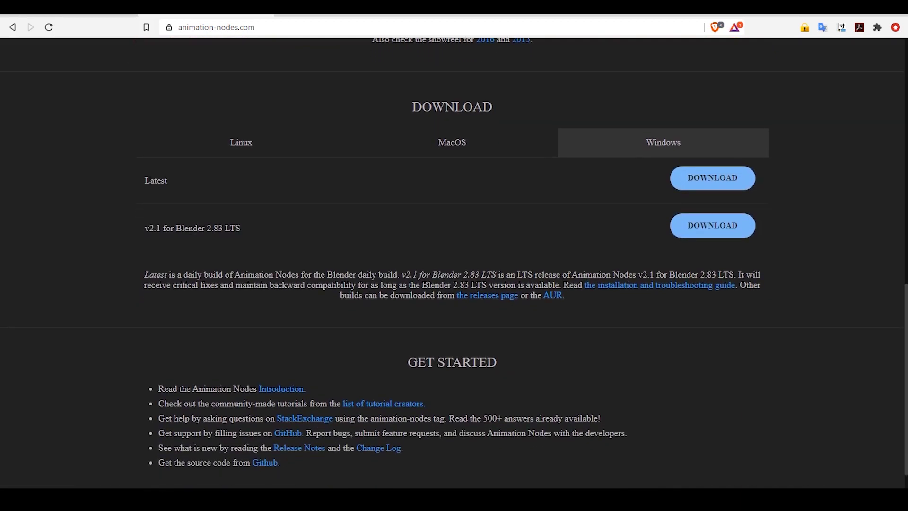
{"action": "left_click_drag", "start_coordinate": [145, 181], "coordinate": [176, 177]}
{"action": "left_click", "coordinate": [174, 167]}
{"action": "left_click_drag", "start_coordinate": [145, 228], "coordinate": [253, 226]}
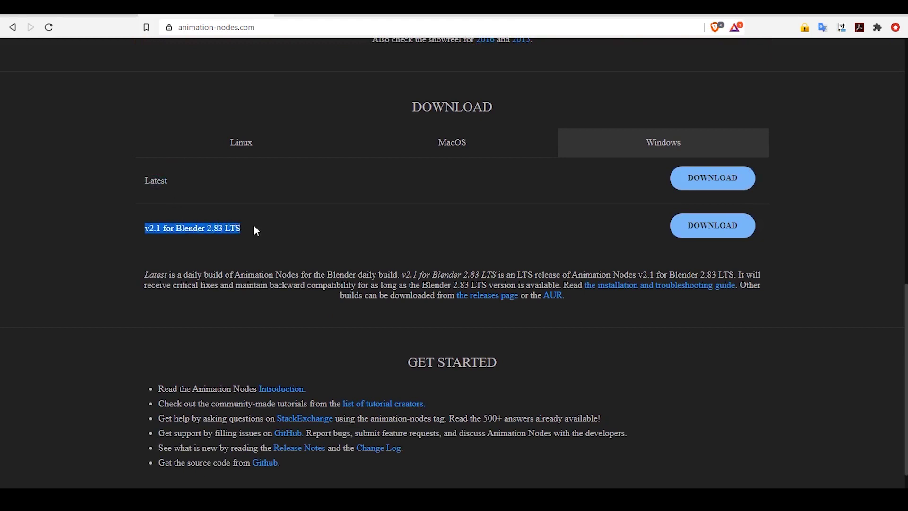
{"action": "left_click", "coordinate": [209, 244]}
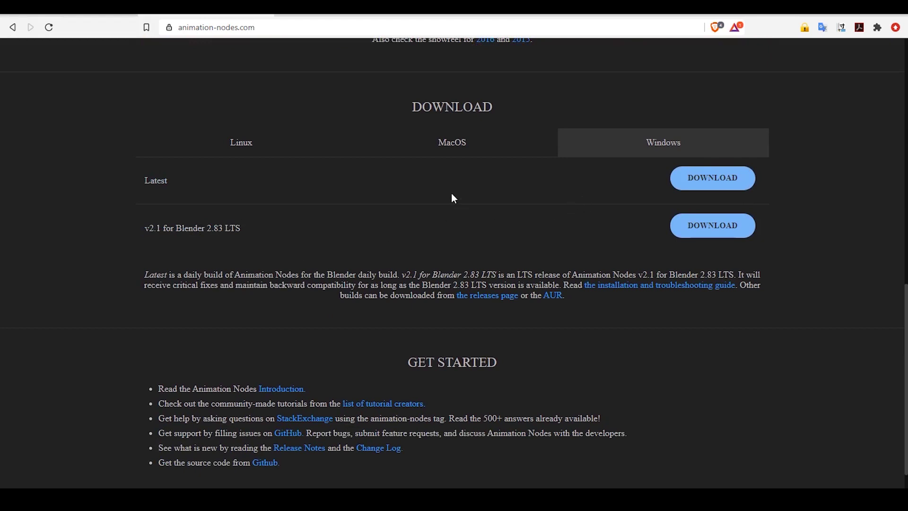
{"action": "middle_click_drag", "start_coordinate": [192, 260], "coordinate": [197, 285]}
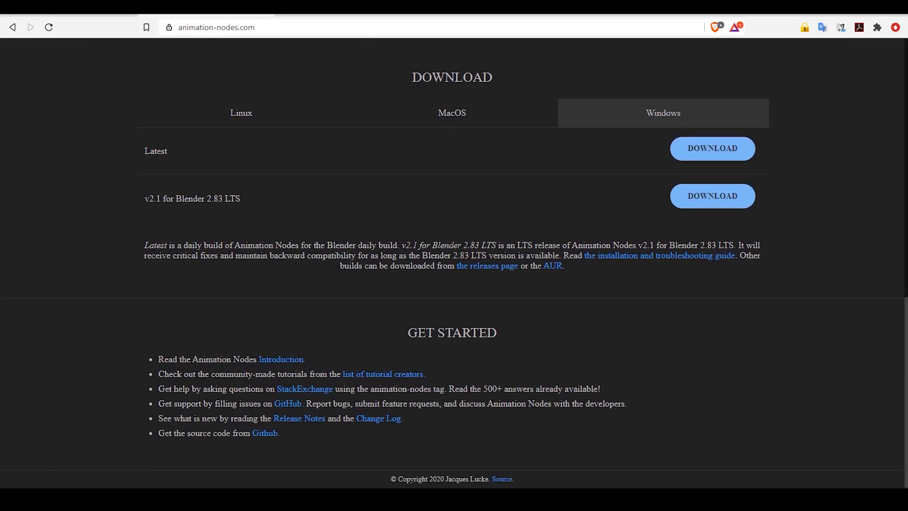
{"action": "left_click_drag", "start_coordinate": [144, 245], "coordinate": [608, 265]}
{"action": "left_click", "coordinate": [324, 266]}
{"action": "middle_click_drag", "start_coordinate": [270, 230], "coordinate": [271, 212]}
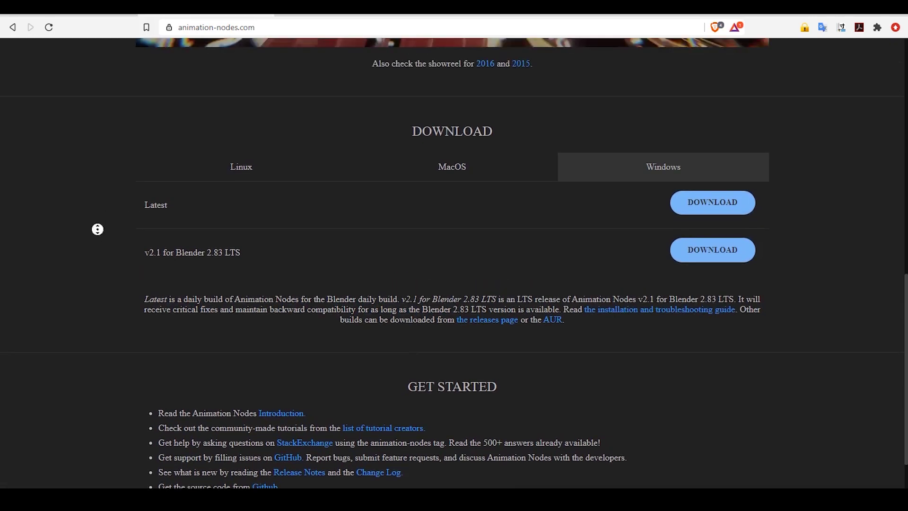
{"action": "middle_click_drag", "start_coordinate": [98, 223], "coordinate": [101, 228]}
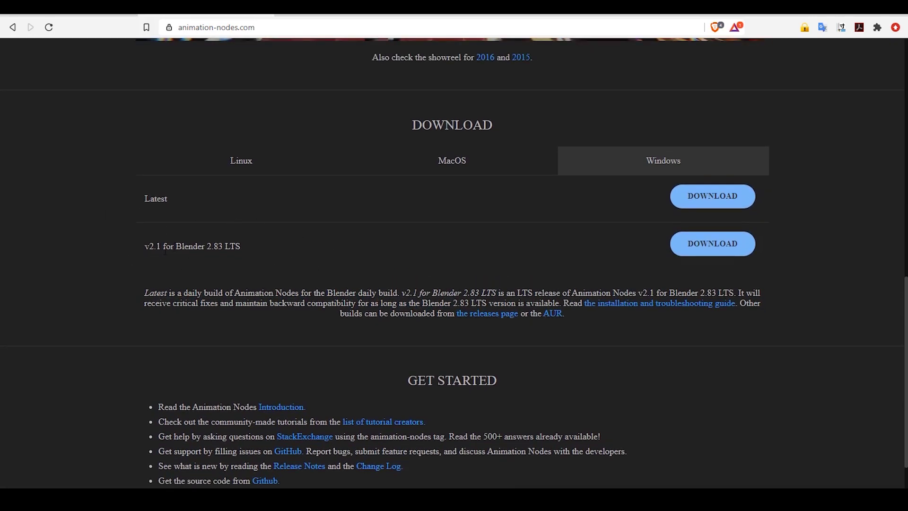
Compare the names of the two Windows builds, Latest and v2.1 for Blender 2.83 LTS, in the download list.
{"action": "left_click_drag", "start_coordinate": [145, 247], "coordinate": [263, 242]}
{"action": "left_click", "coordinate": [261, 253]}
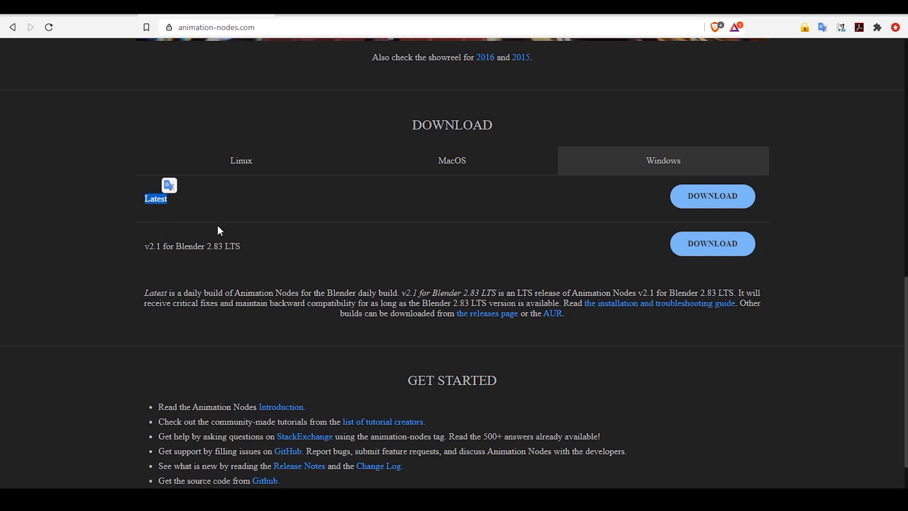
{"action": "left_click", "coordinate": [88, 254]}
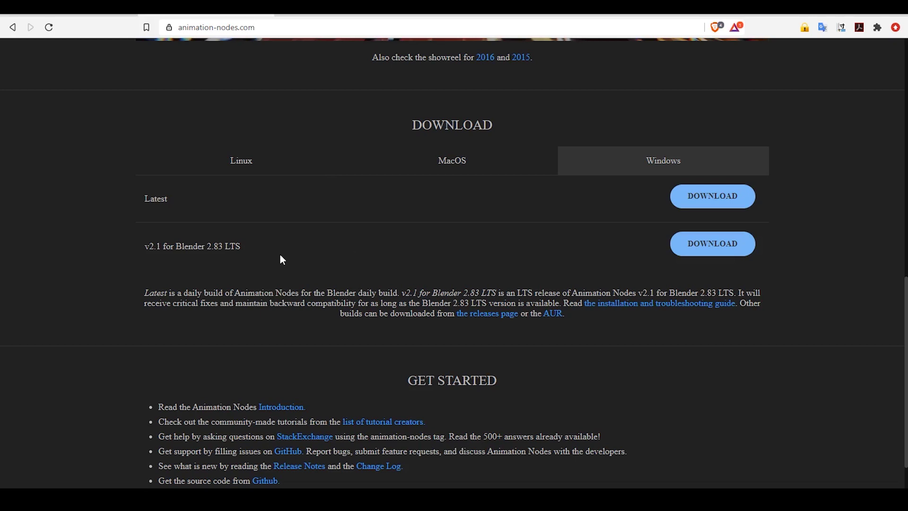
{"action": "left_click_drag", "start_coordinate": [146, 247], "coordinate": [229, 248]}
{"action": "left_click", "coordinate": [231, 256]}
{"action": "left_click", "coordinate": [262, 252]}
{"action": "left_click_drag", "start_coordinate": [144, 246], "coordinate": [252, 246]}
{"action": "left_click", "coordinate": [271, 248]}
{"action": "left_click_drag", "start_coordinate": [145, 198], "coordinate": [180, 198]}
{"action": "left_click", "coordinate": [226, 223]}
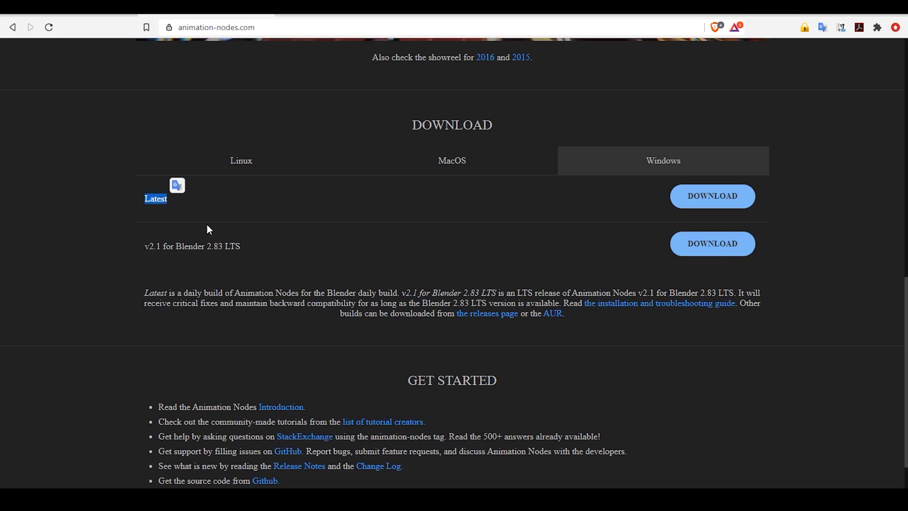
{"action": "left_click", "coordinate": [269, 252]}
{"action": "left_click_drag", "start_coordinate": [146, 201], "coordinate": [182, 199]}
{"action": "left_click", "coordinate": [250, 249]}
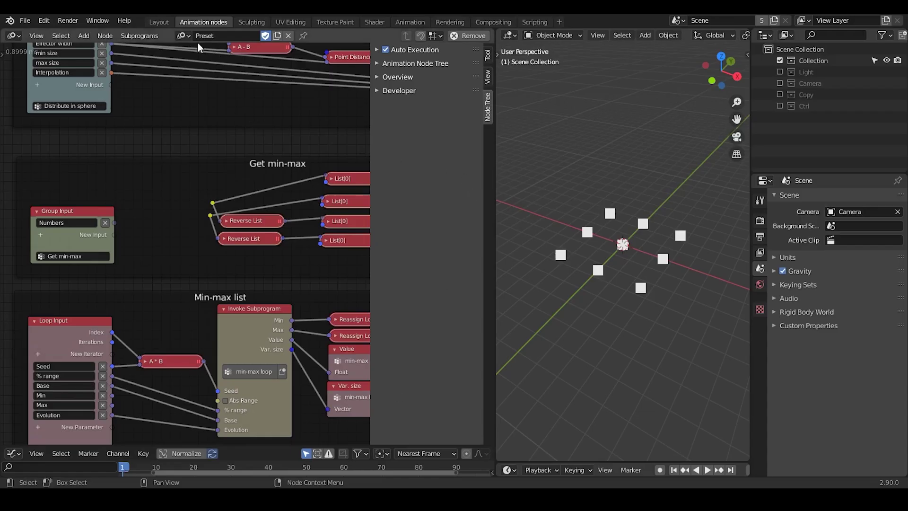
Back in Blender, display the tree named NodeTree and hide the node editor's sidebar.
{"action": "left_click", "coordinate": [183, 36]}
{"action": "left_click", "coordinate": [212, 53]}
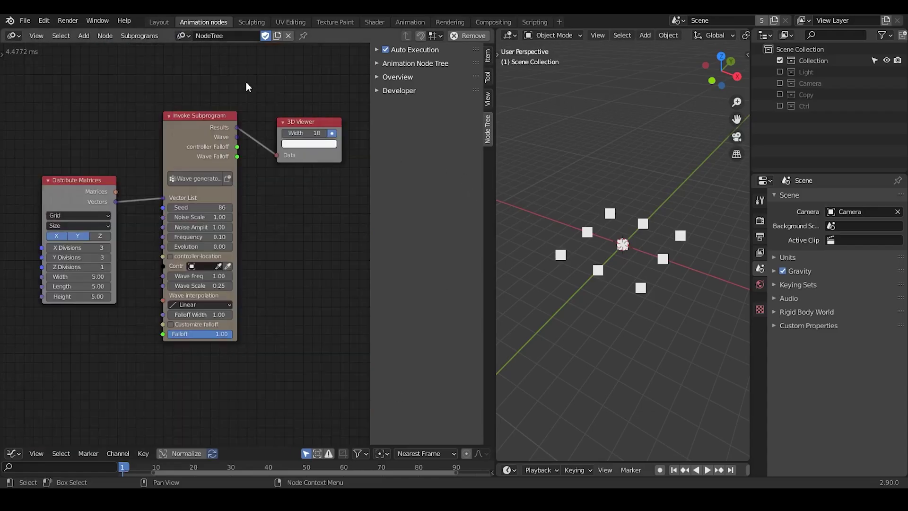
{"action": "middle_click_drag", "start_coordinate": [161, 80], "coordinate": [152, 102]}
{"action": "key", "text": "n"}
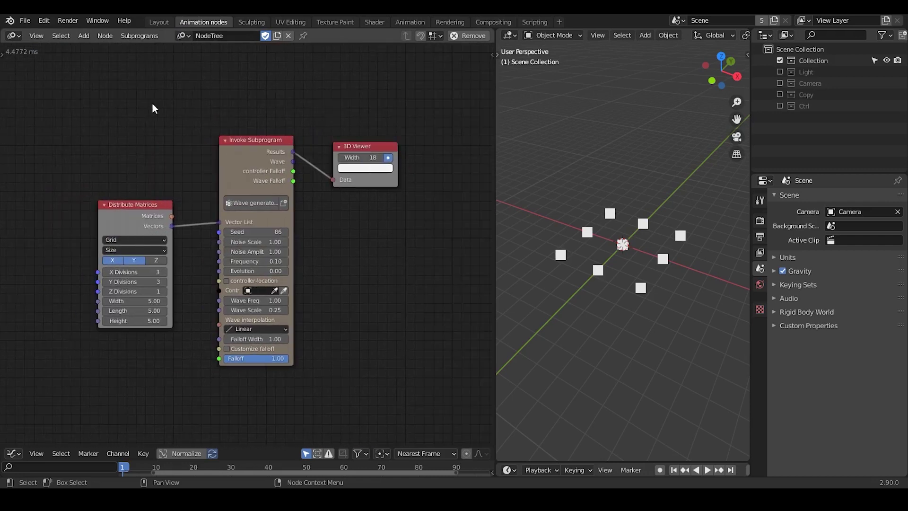
Reposition the 3D Viewer and Invoke Subprogram nodes so they sit slightly farther apart.
{"action": "scroll", "coordinate": [218, 125], "scroll_direction": "up", "scroll_amount": 1}
{"action": "middle_click_drag", "start_coordinate": [218, 125], "coordinate": [198, 111]}
{"action": "left_click_drag", "start_coordinate": [338, 132], "coordinate": [352, 113]}
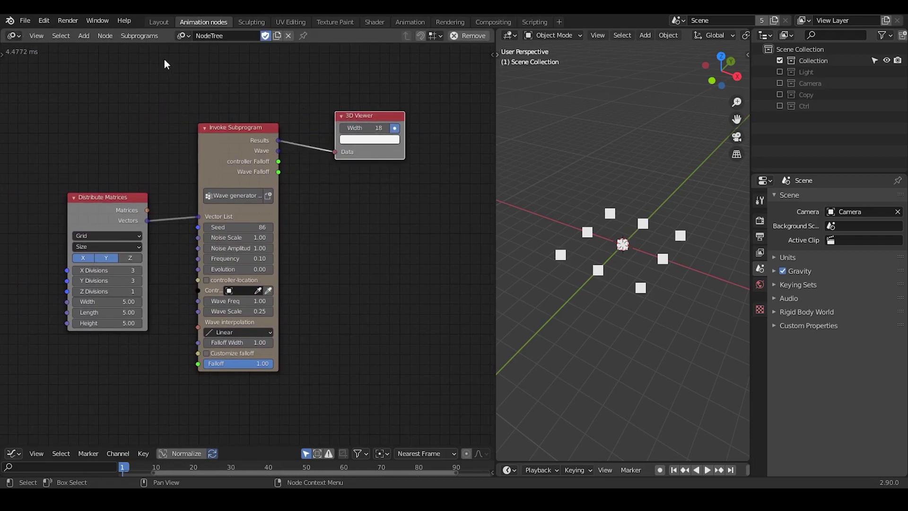
{"action": "left_click", "coordinate": [180, 37]}
{"action": "scroll", "coordinate": [242, 131], "scroll_direction": "up", "scroll_amount": 1}
{"action": "mouse_move", "coordinate": [241, 131]}
{"action": "middle_mouse_down"}
{"action": "mouse_move", "coordinate": [260, 153]}
{"action": "mouse_move", "coordinate": [256, 129]}
{"action": "middle_mouse_up"}
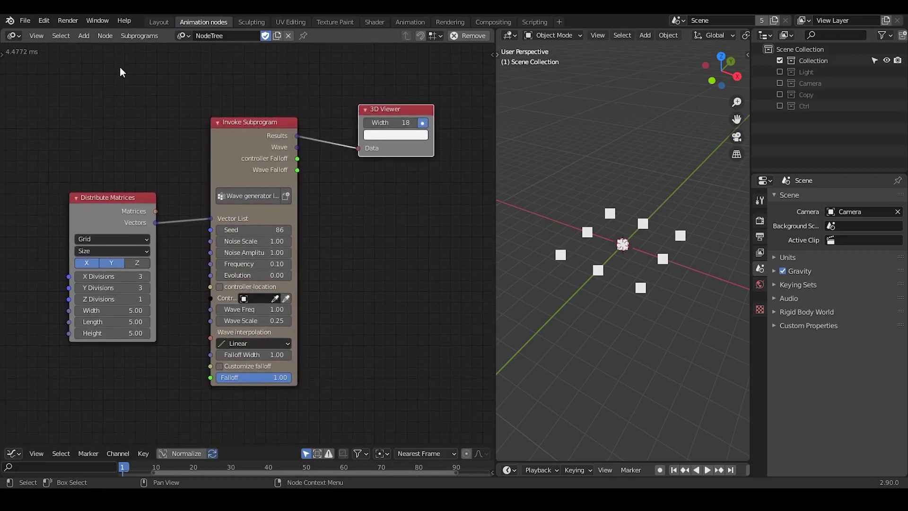
{"action": "left_click", "coordinate": [260, 96]}
{"action": "left_click_drag", "start_coordinate": [267, 130], "coordinate": [260, 131]}
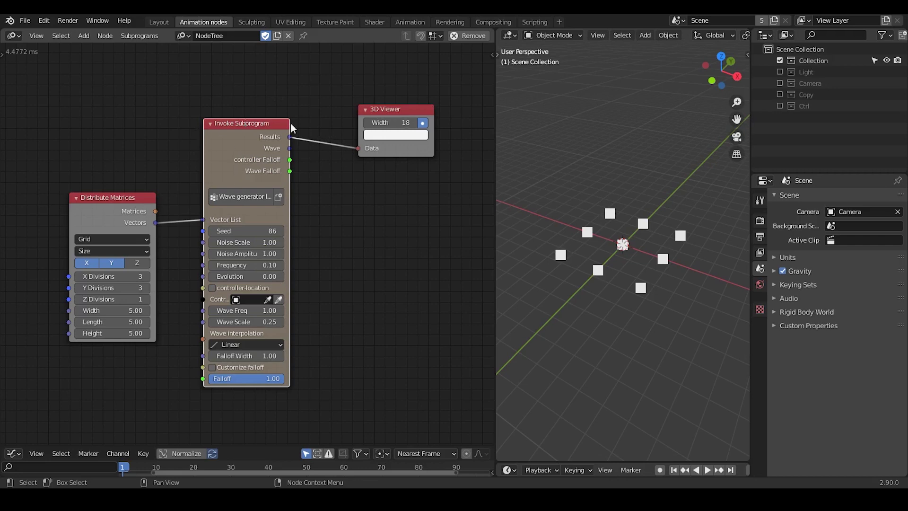
{"action": "middle_click_drag", "start_coordinate": [295, 155], "coordinate": [301, 170]}
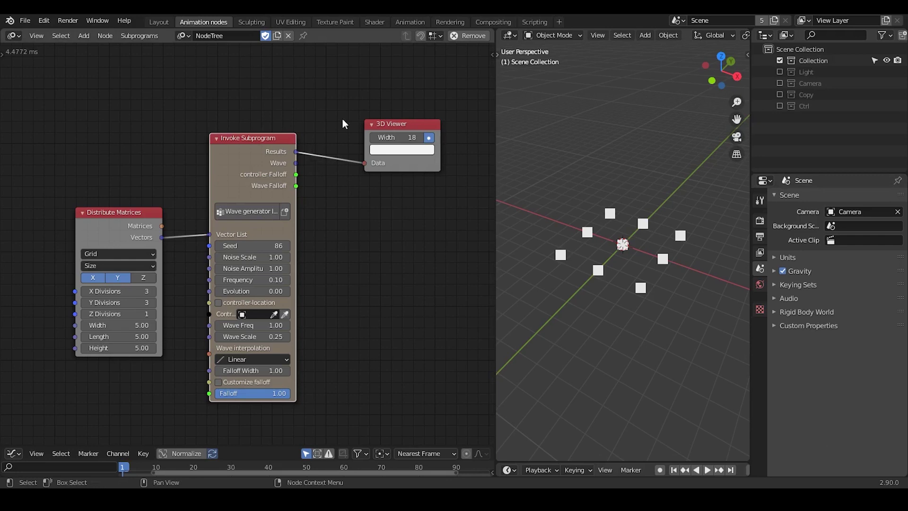
{"action": "left_click_drag", "start_coordinate": [381, 126], "coordinate": [380, 112]}
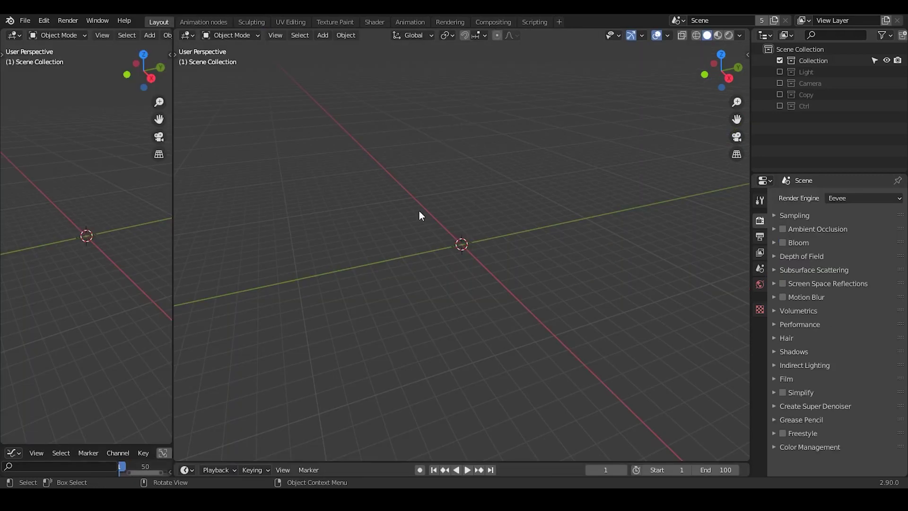
Switch to the Animation nodes workspace and check which node trees are available, keeping NodeTree active.
{"action": "left_click", "coordinate": [204, 23]}
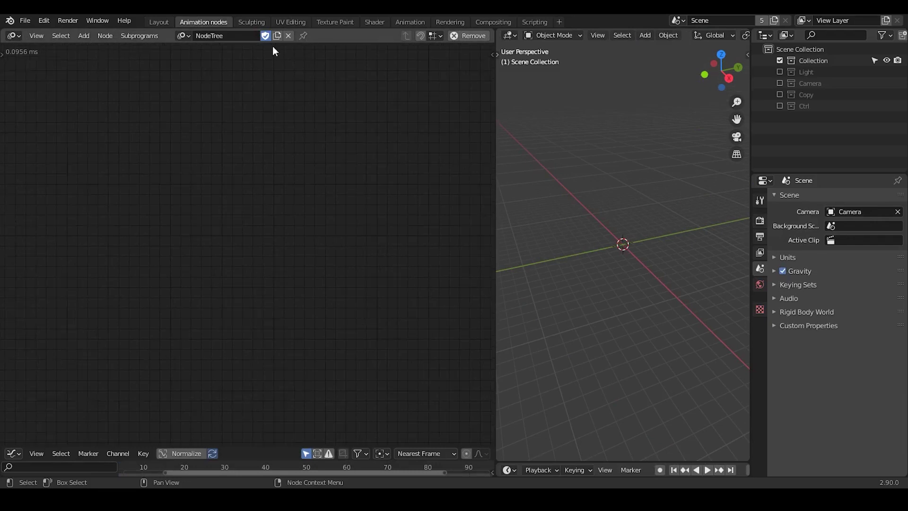
{"action": "left_click", "coordinate": [187, 37]}
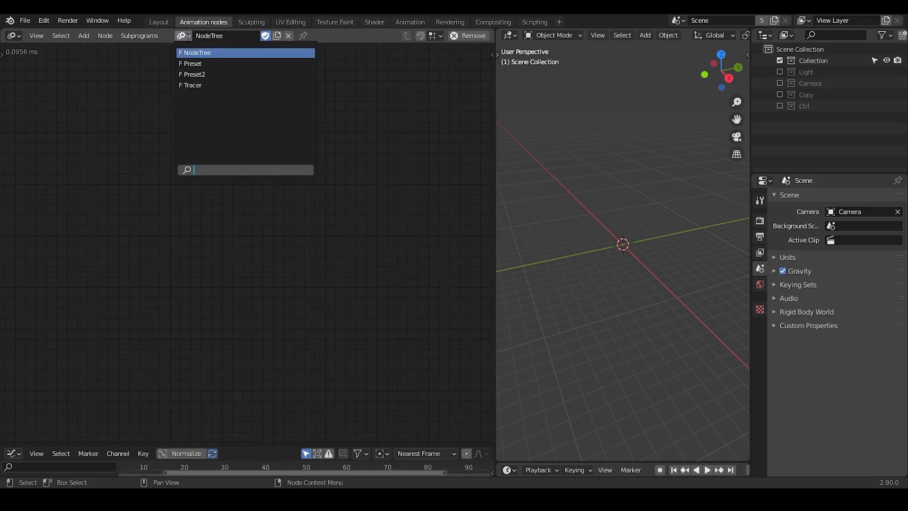
{"action": "left_click", "coordinate": [361, 63]}
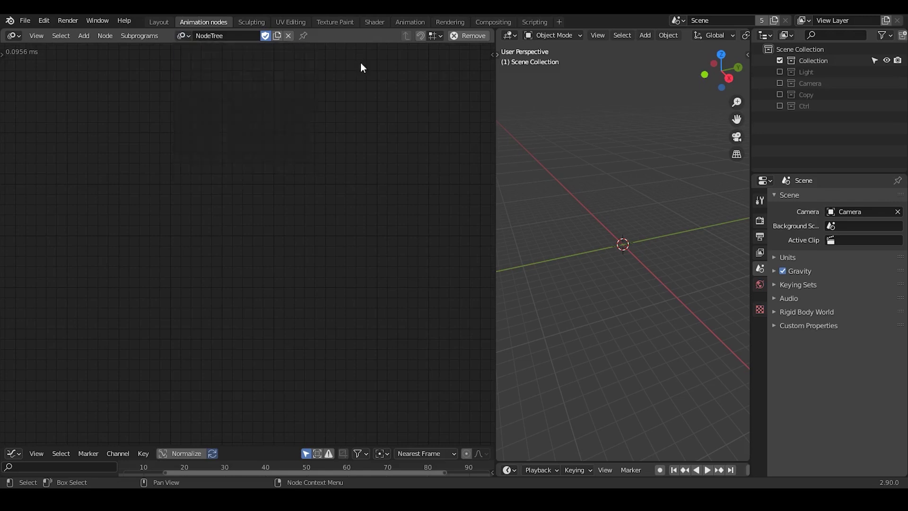
{"action": "left_click", "coordinate": [181, 39]}
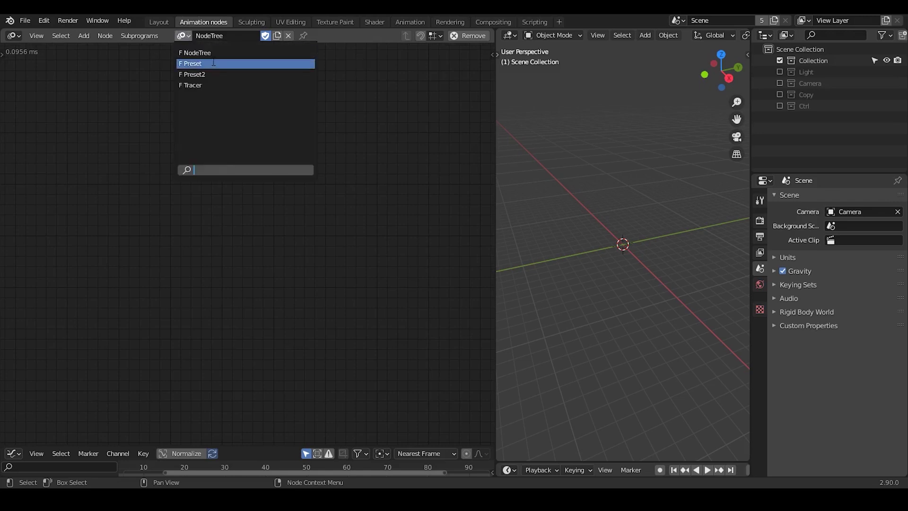
{"action": "left_click", "coordinate": [66, 89]}
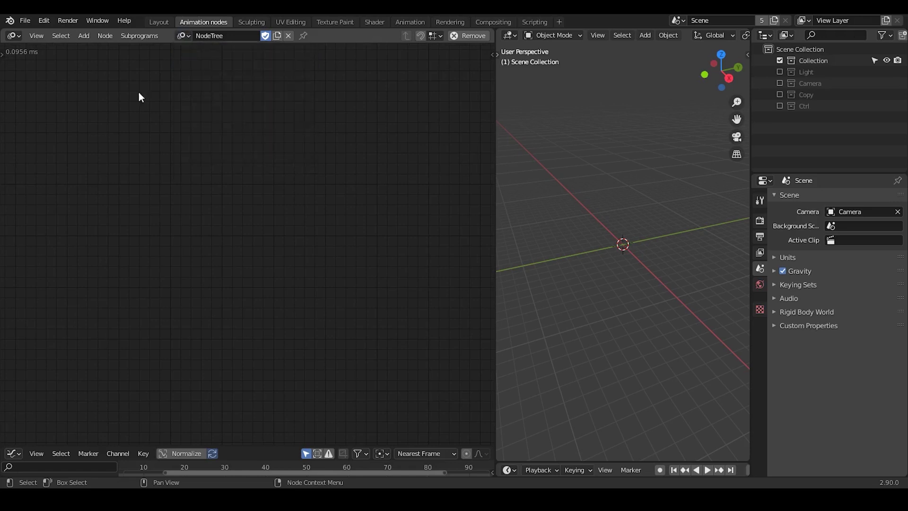
Add the Waving splines subprogram to the empty NodeTree.
{"action": "key", "text": "ctrl+a"}
{"action": "type", "text": "wave spl"}
{"action": "key", "text": "ctrl+a"}
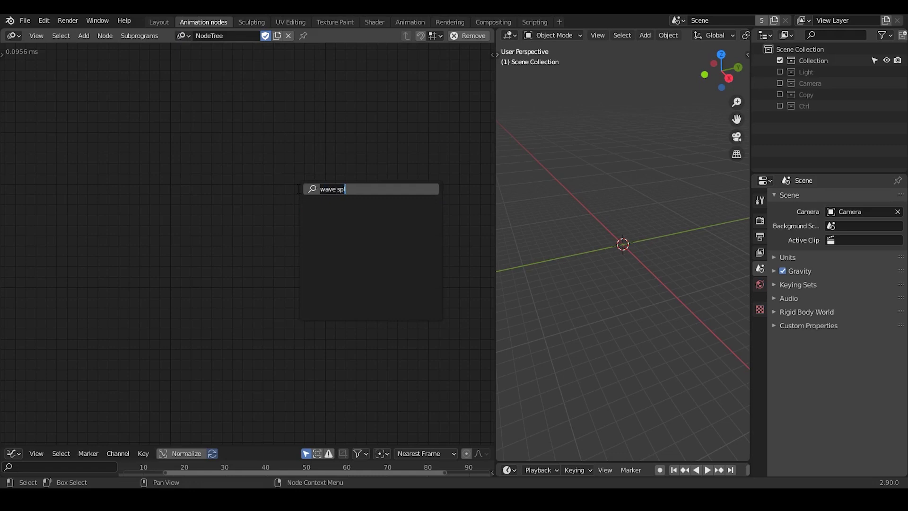
{"action": "type", "text": "waving"}
{"action": "key", "text": "Return"}
{"action": "left_click", "coordinate": [194, 94]}
{"action": "scroll", "coordinate": [246, 136], "scroll_direction": "up", "scroll_amount": 1}
{"action": "middle_click_drag", "start_coordinate": [246, 139], "coordinate": [290, 127]}
Add a 3D Viewer node and connect the Waving splines node's Sample Vectors output to it.
{"action": "type", "text": "3d"}
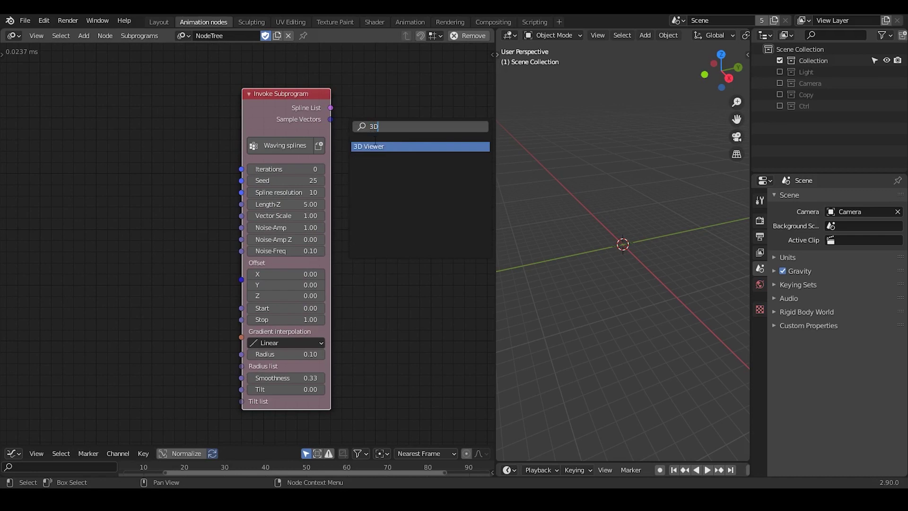
{"action": "left_click", "coordinate": [376, 144]}
{"action": "left_click", "coordinate": [407, 118]}
{"action": "left_click_drag", "start_coordinate": [331, 120], "coordinate": [380, 121]}
Set Iterations to 1 on the Waving splines node and inspect the generated points in the viewport.
{"action": "double_click", "coordinate": [285, 168]}
{"action": "type", "text": "1"}
{"action": "key", "text": "Return"}
{"action": "scroll", "coordinate": [362, 196], "scroll_direction": "down", "scroll_amount": 1}
{"action": "middle_click_drag", "start_coordinate": [359, 197], "coordinate": [334, 191]}
{"action": "middle_click_drag", "start_coordinate": [626, 184], "coordinate": [663, 263]}
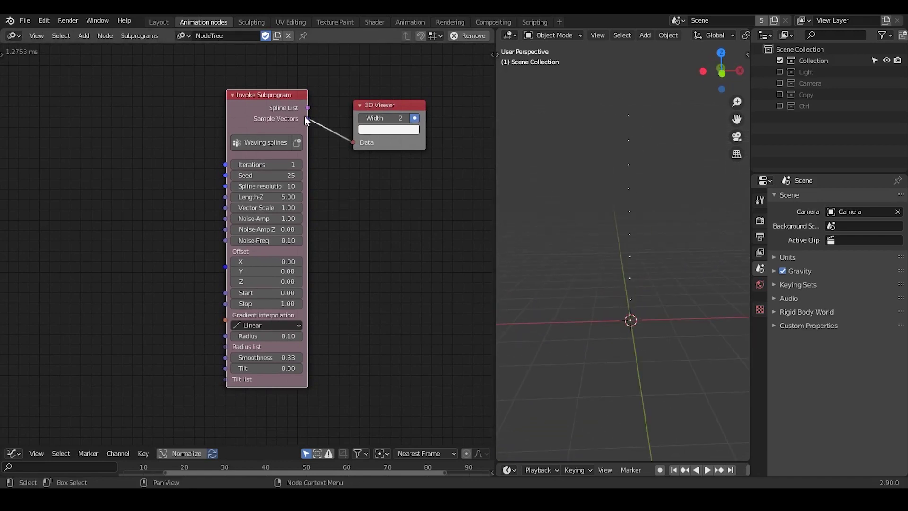
{"action": "middle_click_drag", "start_coordinate": [647, 213], "coordinate": [630, 217]}
Set Noise-Amp to 27.91 on the widened Waving splines node and place the 3D Viewer closer beside it.
{"action": "left_click_drag", "start_coordinate": [223, 141], "coordinate": [212, 141]}
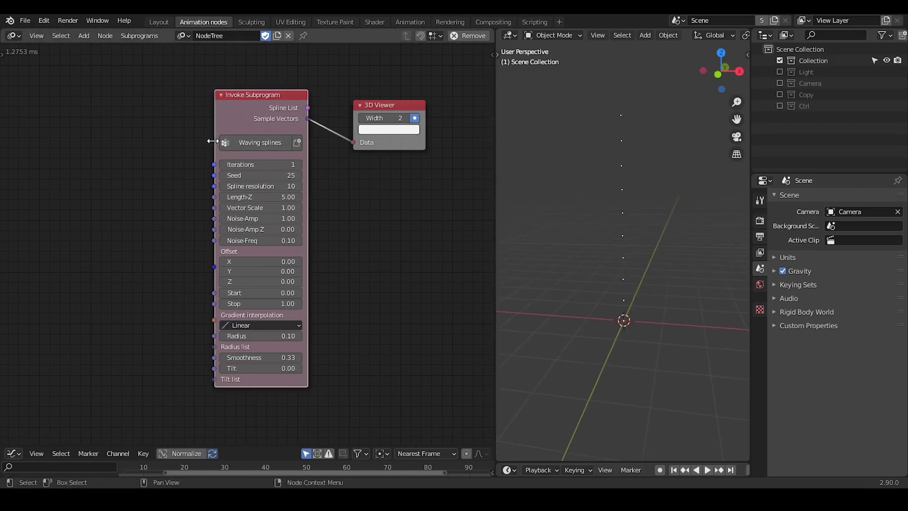
{"action": "left_click", "coordinate": [198, 110]}
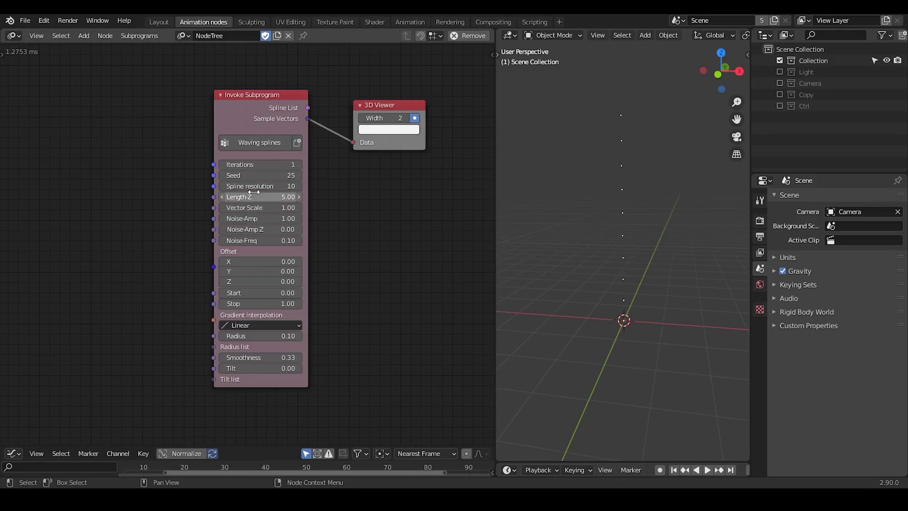
{"action": "mouse_move", "coordinate": [257, 221]}
{"action": "left_mouse_down"}
{"action": "mouse_move", "coordinate": [369, 221]}
{"action": "mouse_move", "coordinate": [239, 219]}
{"action": "left_mouse_up"}
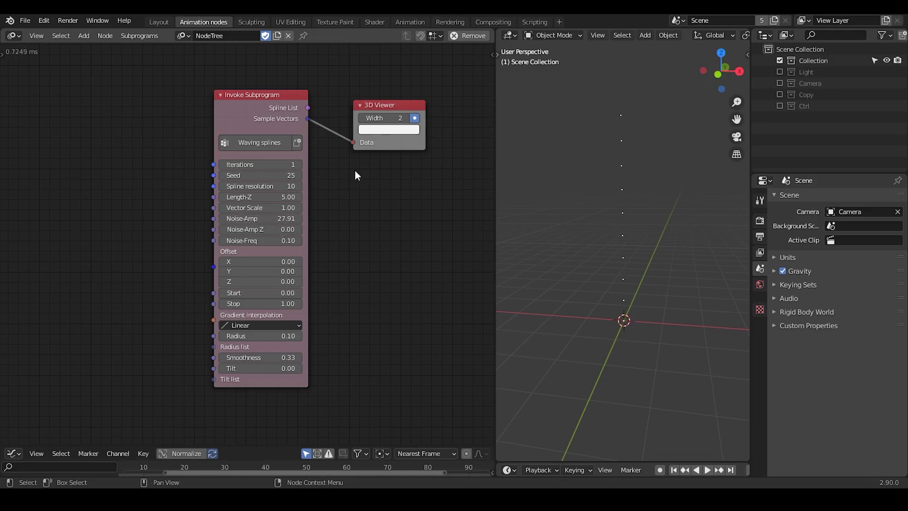
{"action": "left_click_drag", "start_coordinate": [391, 105], "coordinate": [394, 88]}
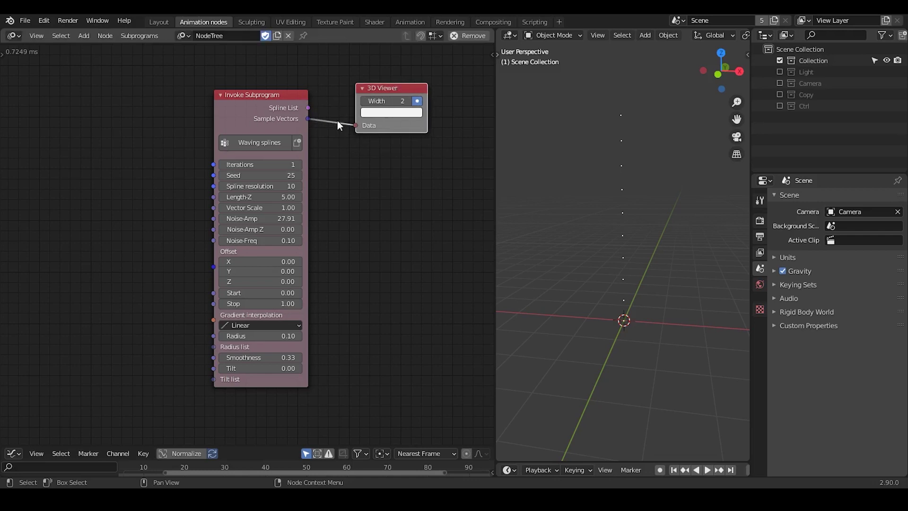
{"action": "left_click_drag", "start_coordinate": [379, 87], "coordinate": [368, 91]}
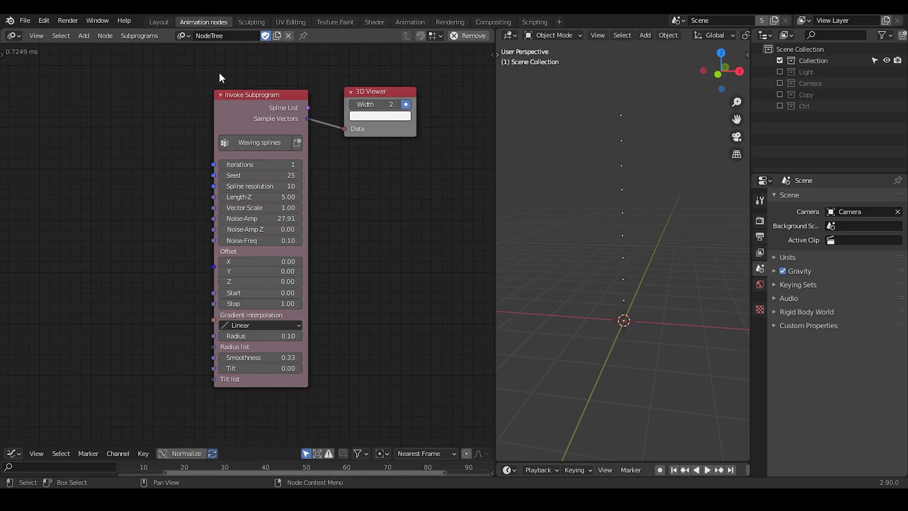
Add the min-max loop subprogram in the free space before the Waving splines node.
{"action": "middle_click_drag", "start_coordinate": [294, 144], "coordinate": [439, 127]}
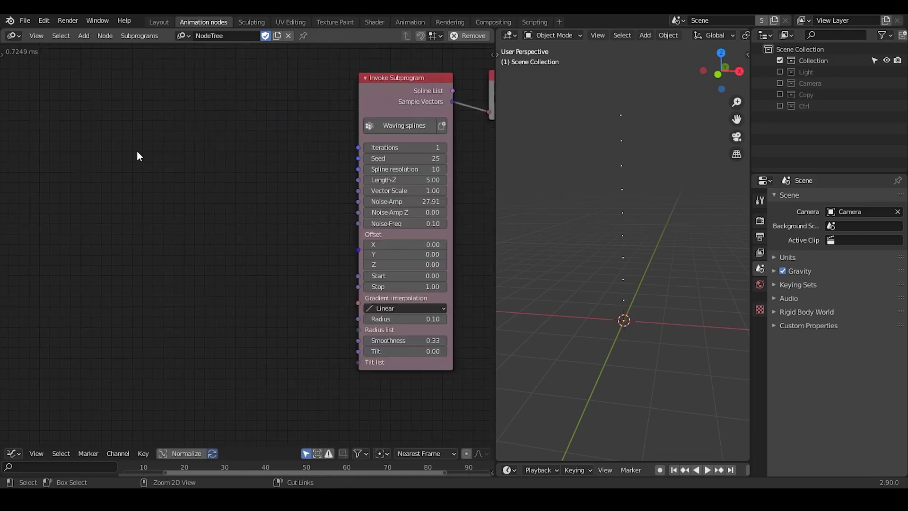
{"action": "key", "text": "ctrl+a"}
{"action": "type", "text": "min-m"}
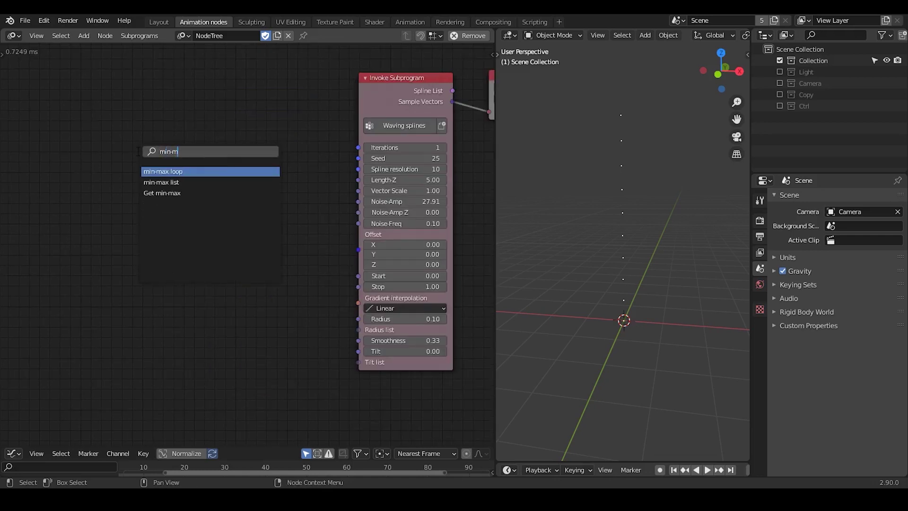
{"action": "key", "text": "Return"}
{"action": "left_click", "coordinate": [123, 115]}
{"action": "middle_click_drag", "start_coordinate": [160, 138], "coordinate": [192, 100]}
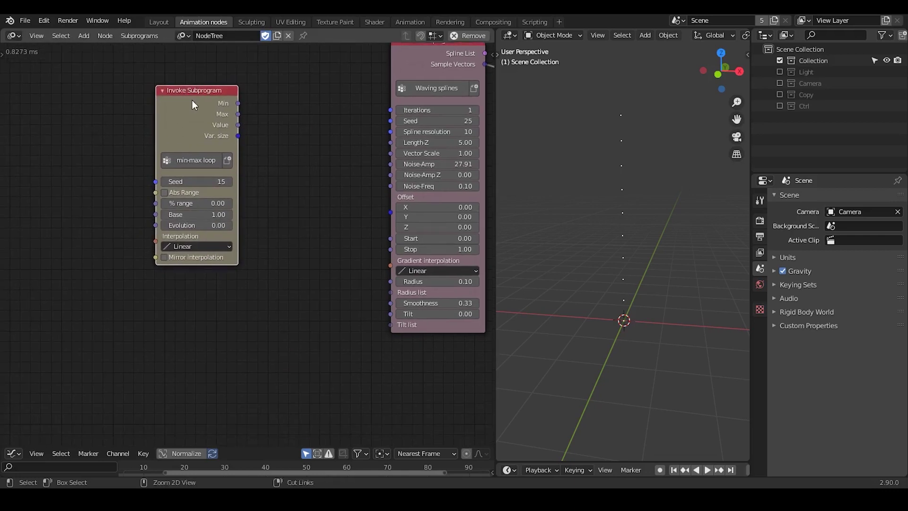
Add the min-max list subprogram and arrange it beside the min-max loop node.
{"action": "key", "text": "ctrl+a"}
{"action": "type", "text": "min-m"}
{"action": "key", "text": "Down"}
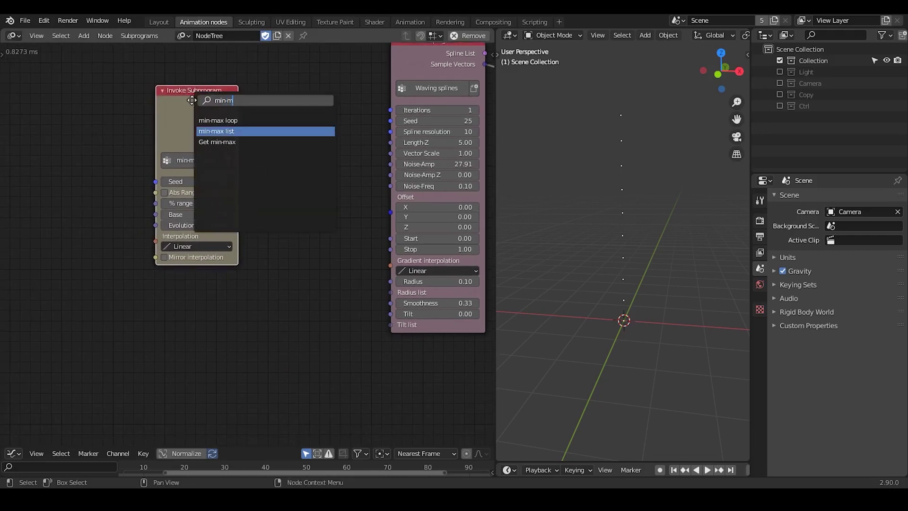
{"action": "key", "text": "Return"}
{"action": "left_click", "coordinate": [320, 76]}
{"action": "left_click_drag", "start_coordinate": [169, 103], "coordinate": [93, 117]}
{"action": "left_click_drag", "start_coordinate": [311, 92], "coordinate": [229, 110]}
Space the min-max loop and min-max list nodes slightly farther apart for comparison.
{"action": "middle_click_drag", "start_coordinate": [233, 111], "coordinate": [278, 98]}
{"action": "left_click", "coordinate": [371, 89]}
{"action": "left_click_drag", "start_coordinate": [370, 86], "coordinate": [163, 135]}
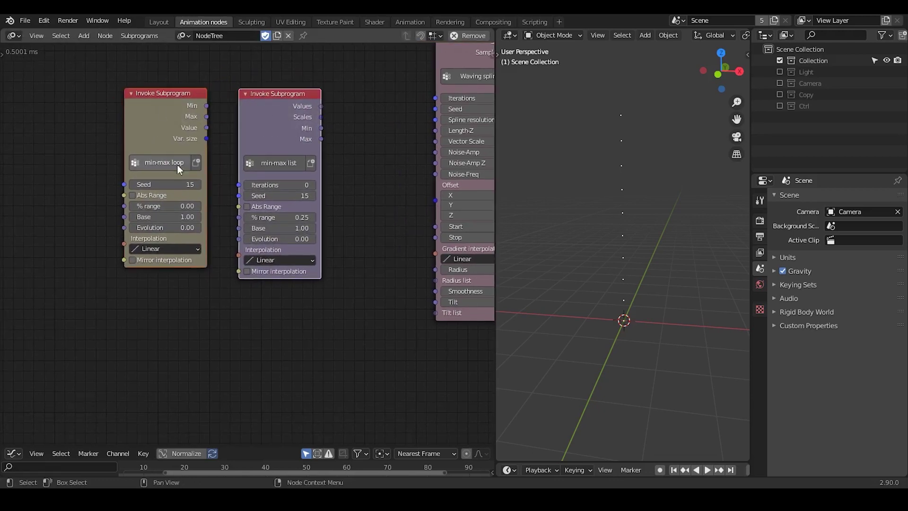
{"action": "left_click", "coordinate": [341, 121]}
{"action": "left_click", "coordinate": [301, 118]}
{"action": "left_click_drag", "start_coordinate": [302, 119], "coordinate": [299, 117]}
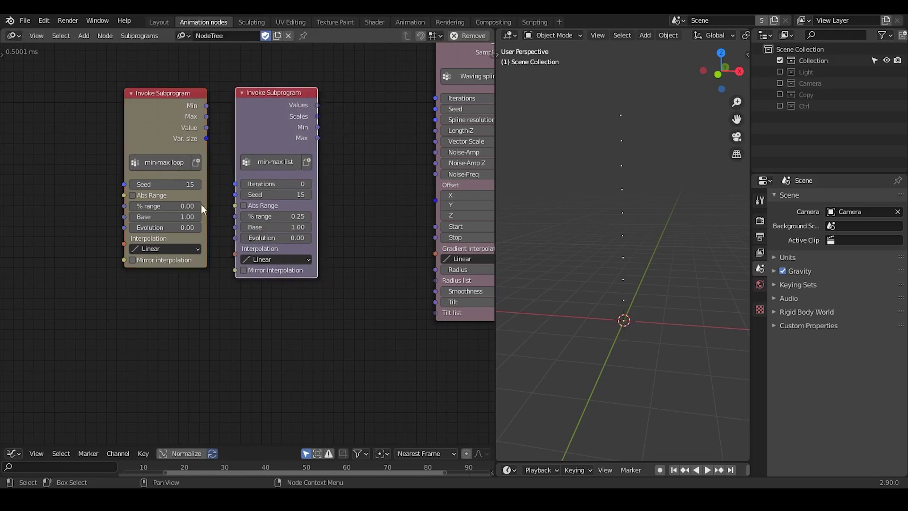
{"action": "left_click_drag", "start_coordinate": [183, 150], "coordinate": [175, 151]}
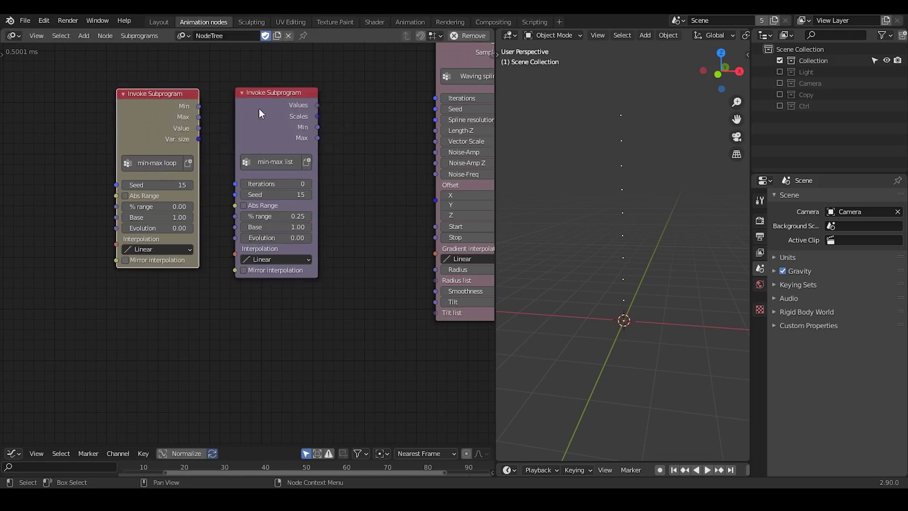
{"action": "left_click", "coordinate": [330, 107]}
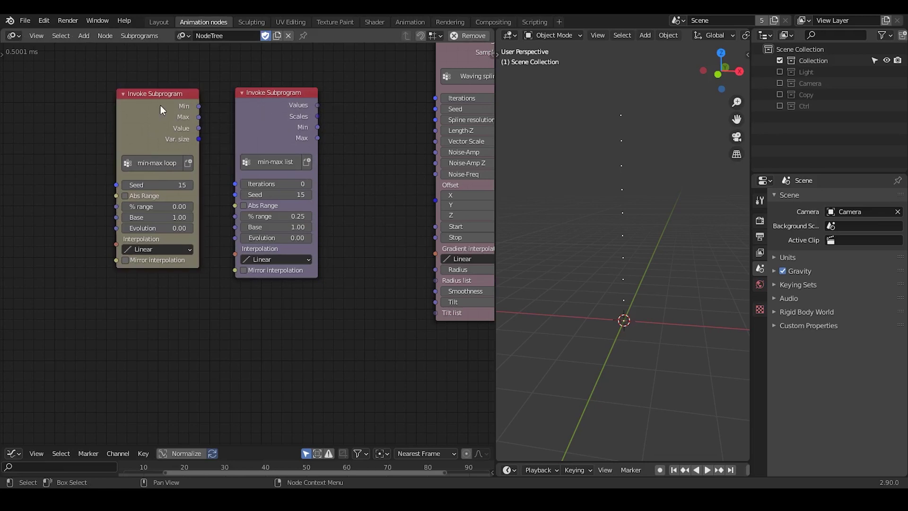
Delete the min-max list node, leaving the min-max loop node in the tree.
{"action": "left_click_drag", "start_coordinate": [278, 118], "coordinate": [286, 117]}
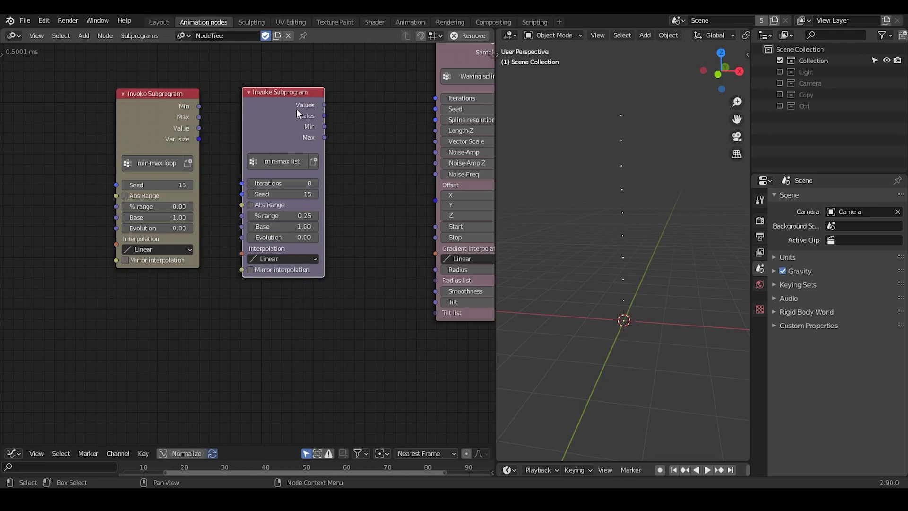
{"action": "left_click_drag", "start_coordinate": [280, 105], "coordinate": [280, 113]}
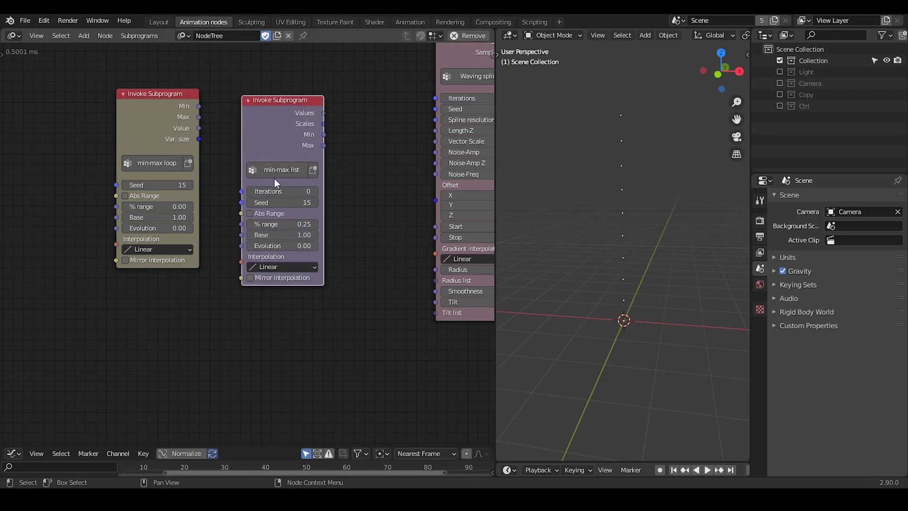
{"action": "key", "text": "x"}
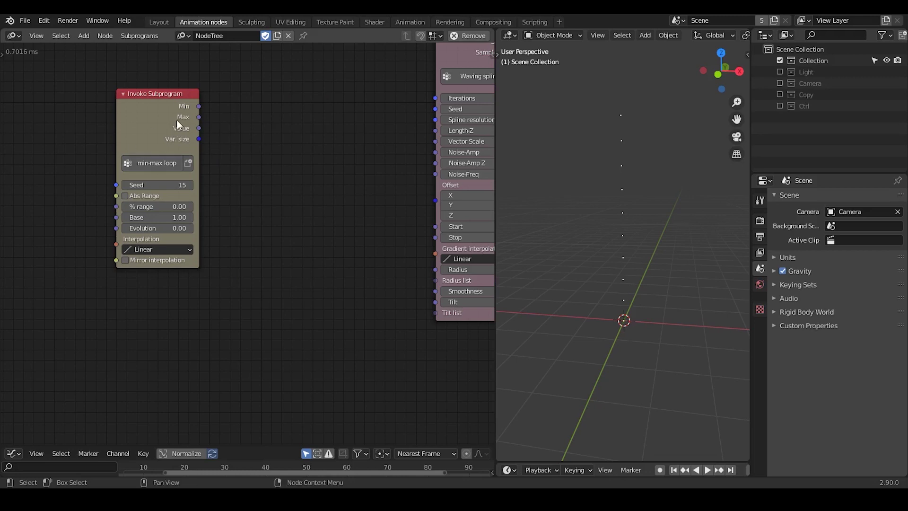
Add the min-max list subprogram and arrange it close beside the min-max loop node.
{"action": "key", "text": "ctrl+a"}
{"action": "type", "text": "min-max"}
{"action": "key", "text": "Down"}
{"action": "key", "text": "Return"}
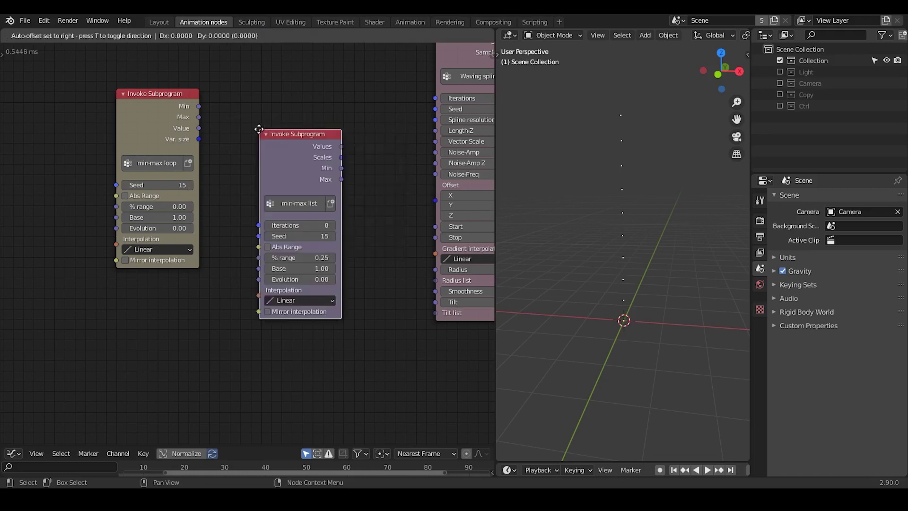
{"action": "left_click", "coordinate": [264, 107]}
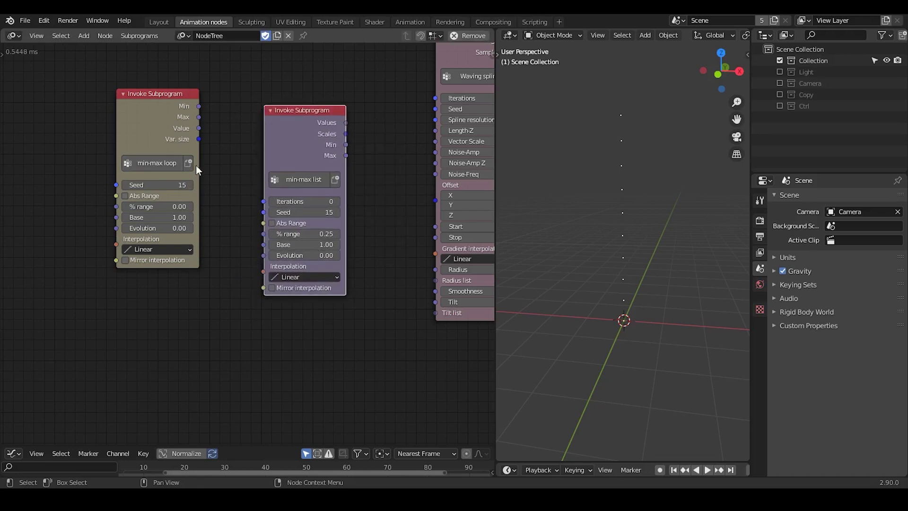
{"action": "mouse_move", "coordinate": [144, 130]}
{"action": "left_mouse_down"}
{"action": "mouse_move", "coordinate": [160, 149]}
{"action": "mouse_move", "coordinate": [142, 124]}
{"action": "left_mouse_up"}
{"action": "left_click_drag", "start_coordinate": [298, 140], "coordinate": [259, 114]}
{"action": "middle_click_drag", "start_coordinate": [331, 156], "coordinate": [285, 178]}
{"action": "left_click_drag", "start_coordinate": [207, 135], "coordinate": [204, 138]}
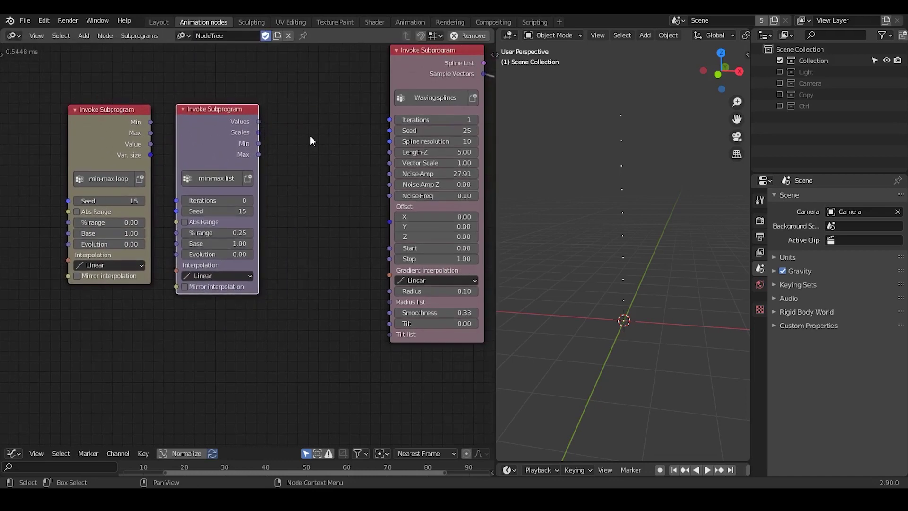
Delete both the min-max loop and min-max list nodes from the tree.
{"action": "middle_click_drag", "start_coordinate": [271, 144], "coordinate": [305, 134]}
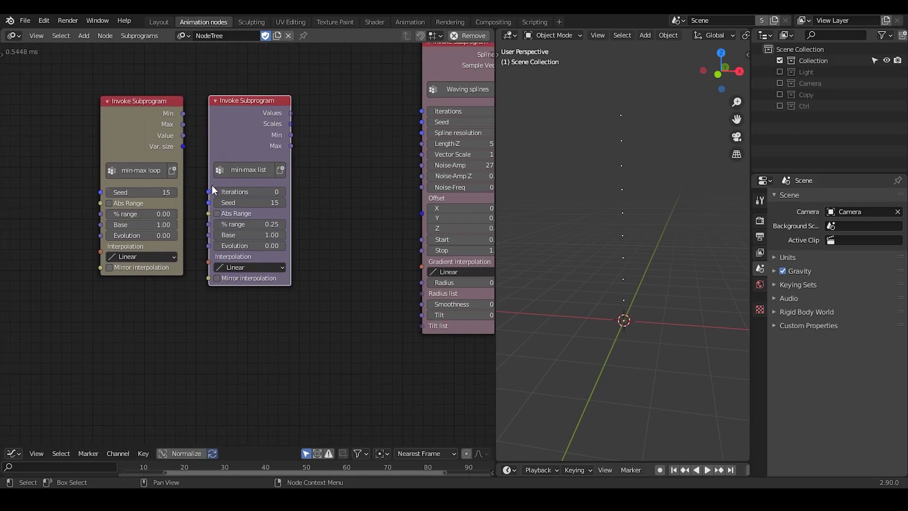
{"action": "middle_click_drag", "start_coordinate": [353, 167], "coordinate": [352, 184]}
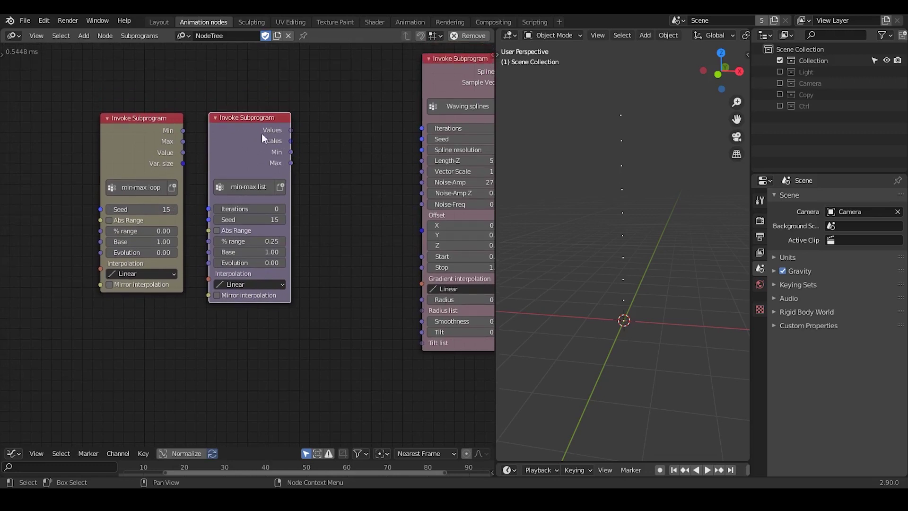
{"action": "middle_click_drag", "start_coordinate": [340, 156], "coordinate": [332, 164]}
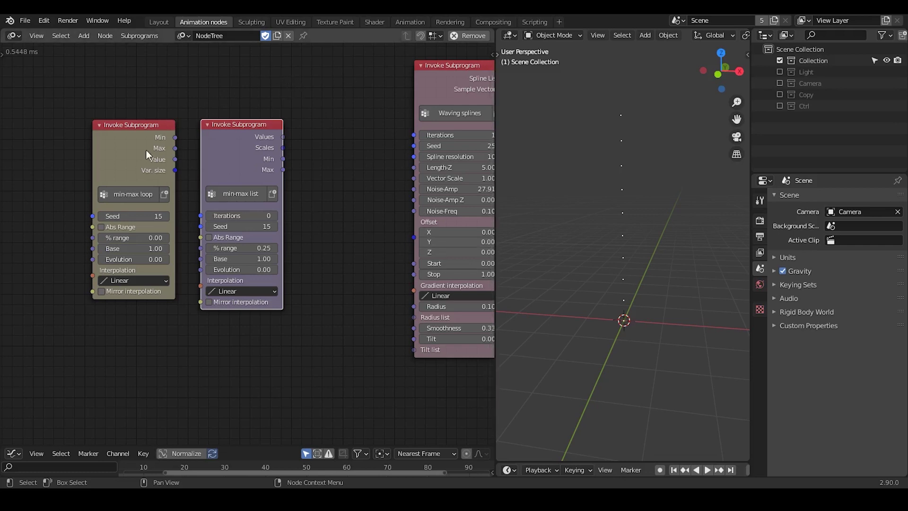
{"action": "middle_click_drag", "start_coordinate": [302, 185], "coordinate": [340, 135]}
{"action": "left_click_drag", "start_coordinate": [232, 85], "coordinate": [73, 149]}
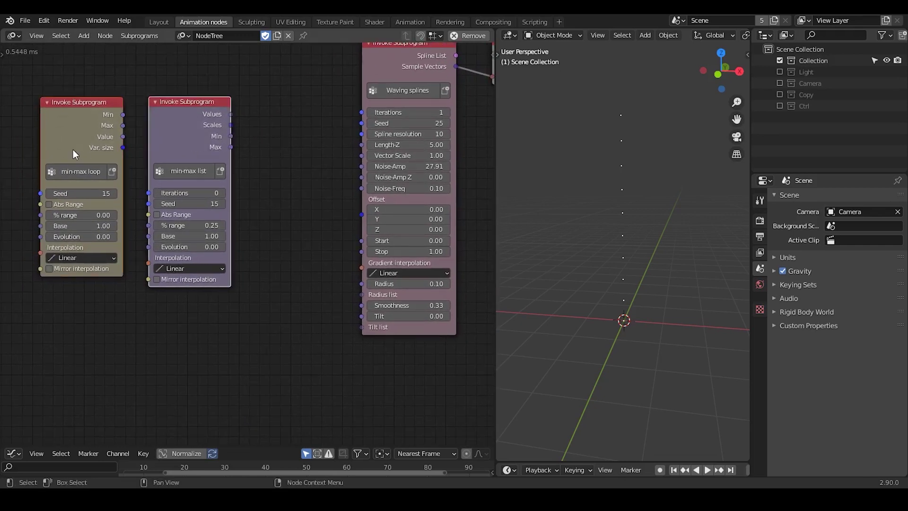
{"action": "key", "text": "x"}
{"action": "middle_click_drag", "start_coordinate": [261, 154], "coordinate": [200, 173]}
Reposition the Waving splines node slightly lower and nudge the 3D Viewer node beside it.
{"action": "left_click", "coordinate": [351, 84]}
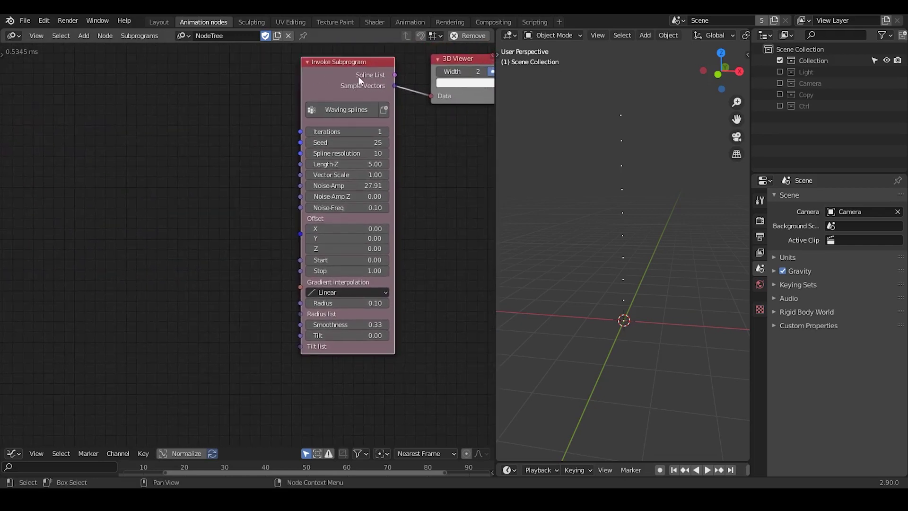
{"action": "middle_click_drag", "start_coordinate": [311, 178], "coordinate": [244, 193]}
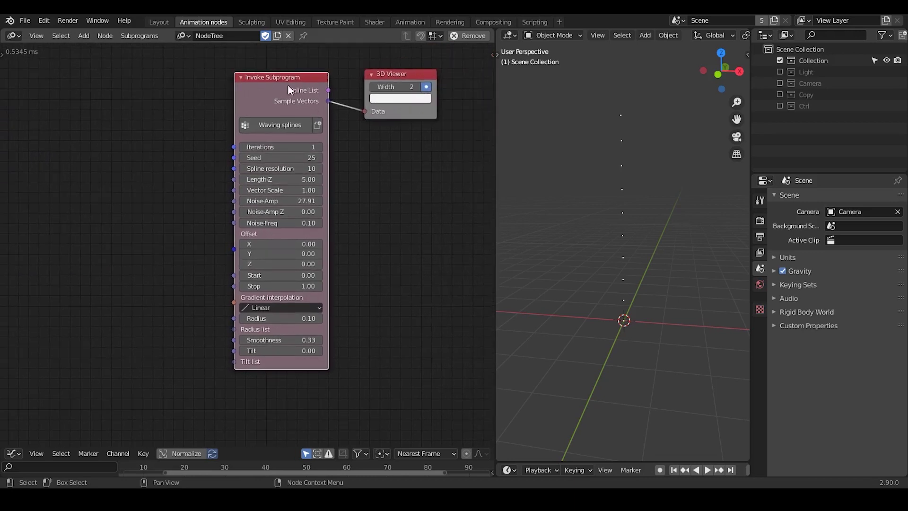
{"action": "left_click", "coordinate": [299, 68]}
{"action": "left_click_drag", "start_coordinate": [265, 104], "coordinate": [262, 119]}
{"action": "left_click_drag", "start_coordinate": [392, 80], "coordinate": [385, 81]}
{"action": "left_click", "coordinate": [307, 109]}
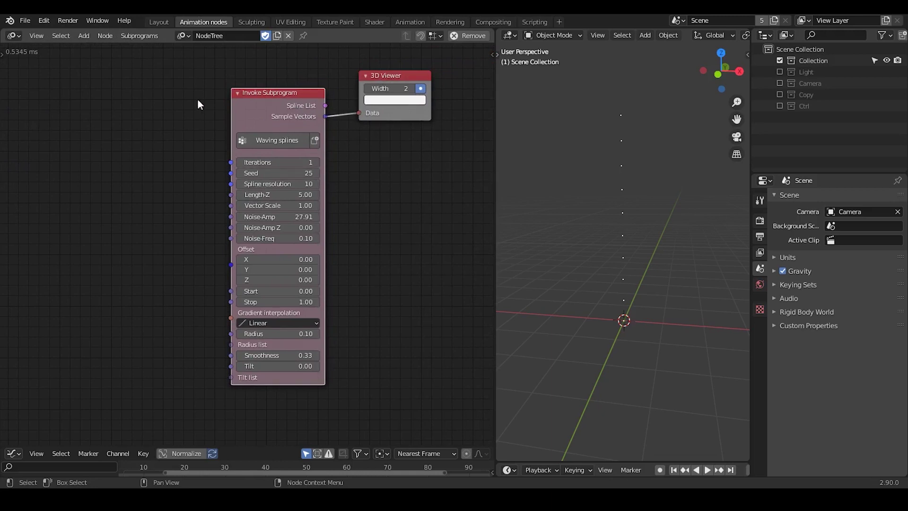
Open the Preset node tree and survey its full collection of subprogram frames.
{"action": "left_click", "coordinate": [182, 35]}
{"action": "left_click", "coordinate": [209, 67]}
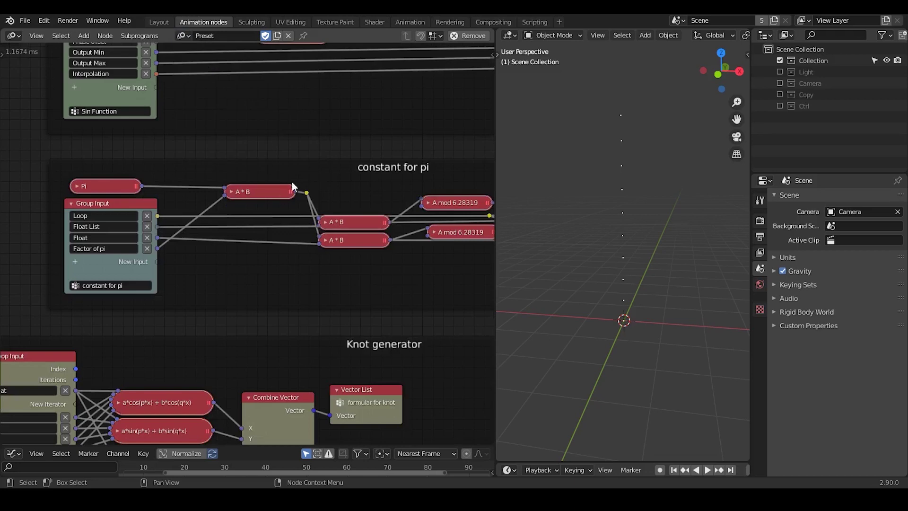
{"action": "middle_click_drag", "start_coordinate": [272, 224], "coordinate": [279, 263], "text": "ctrl"}
{"action": "middle_click_drag", "start_coordinate": [287, 211], "coordinate": [282, 243]}
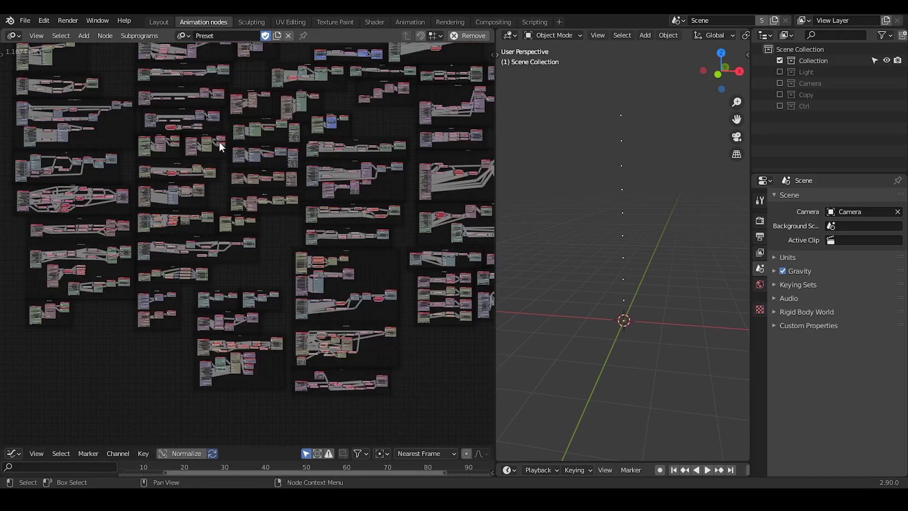
{"action": "middle_click_drag", "start_coordinate": [258, 148], "coordinate": [177, 154], "text": "ctrl"}
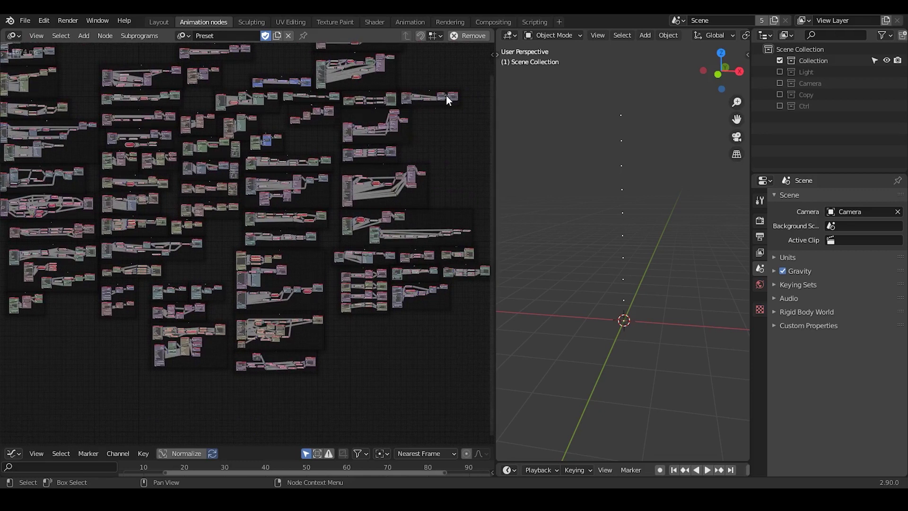
Return to the node tree named NodeTree and bring the Waving splines and 3D Viewer nodes into close view.
{"action": "left_click", "coordinate": [183, 36]}
{"action": "left_click", "coordinate": [204, 53]}
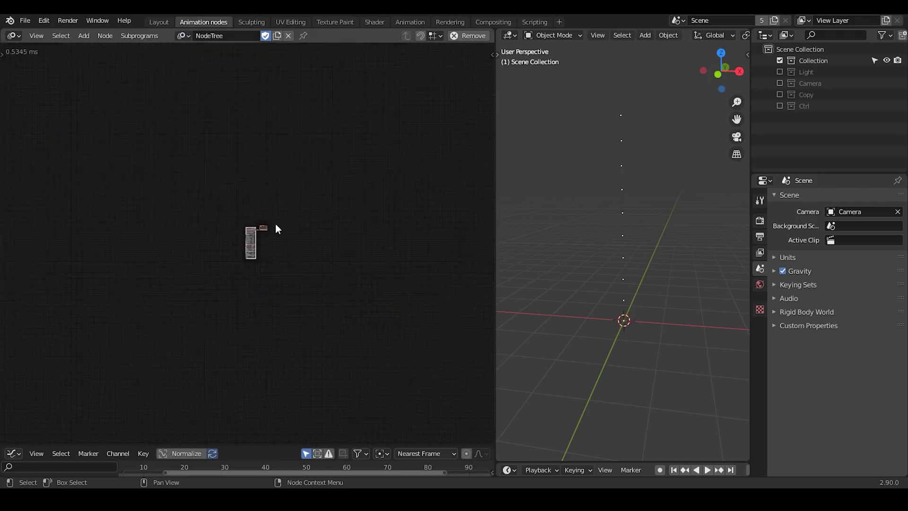
{"action": "middle_click_drag", "start_coordinate": [322, 200], "coordinate": [358, 67], "text": "ctrl"}
{"action": "middle_click_drag", "start_coordinate": [327, 148], "coordinate": [167, 295]}
{"action": "middle_click_drag", "start_coordinate": [261, 236], "coordinate": [308, 97], "text": "ctrl"}
{"action": "middle_click_drag", "start_coordinate": [288, 225], "coordinate": [338, 200]}
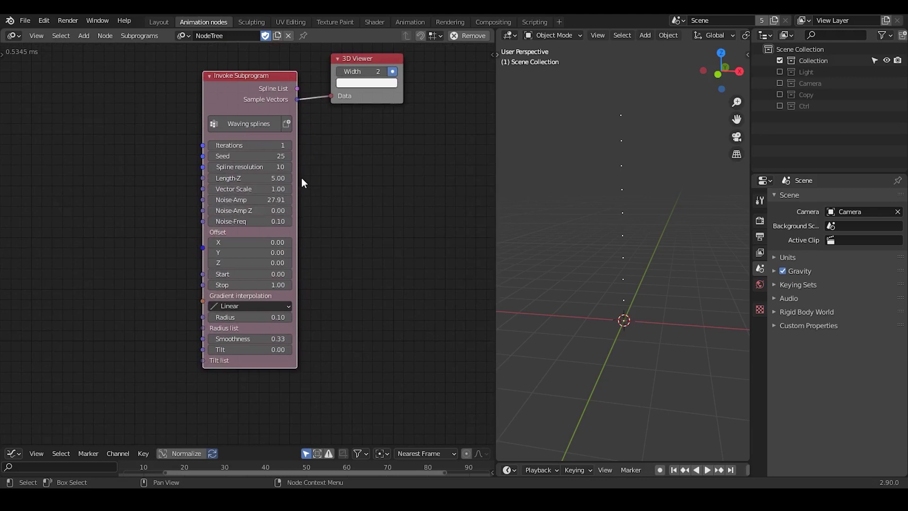
Set the Waving splines Noise-Amp to 13.03 and the 3D Viewer width to 12, spacing the two nodes apart.
{"action": "left_click_drag", "start_coordinate": [252, 201], "coordinate": [215, 201]}
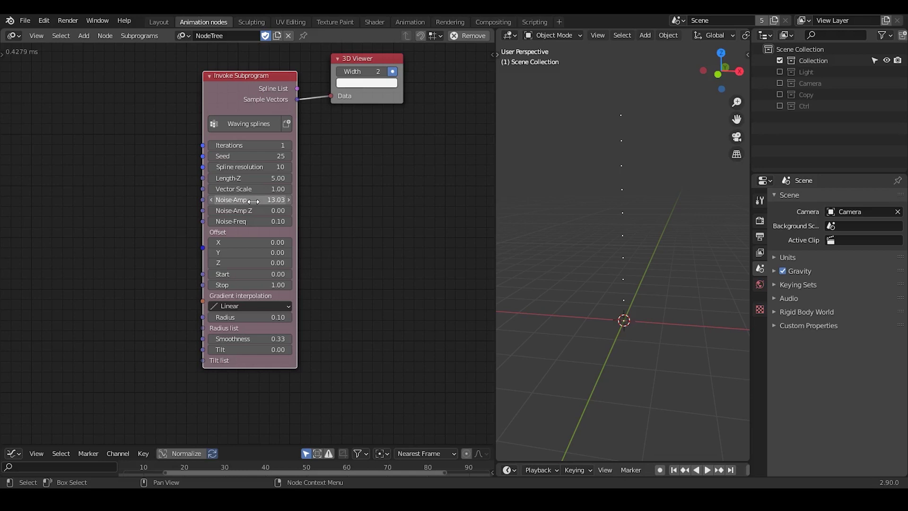
{"action": "left_click_drag", "start_coordinate": [357, 71], "coordinate": [378, 62]}
{"action": "left_click_drag", "start_coordinate": [273, 92], "coordinate": [252, 95]}
{"action": "left_click", "coordinate": [398, 126]}
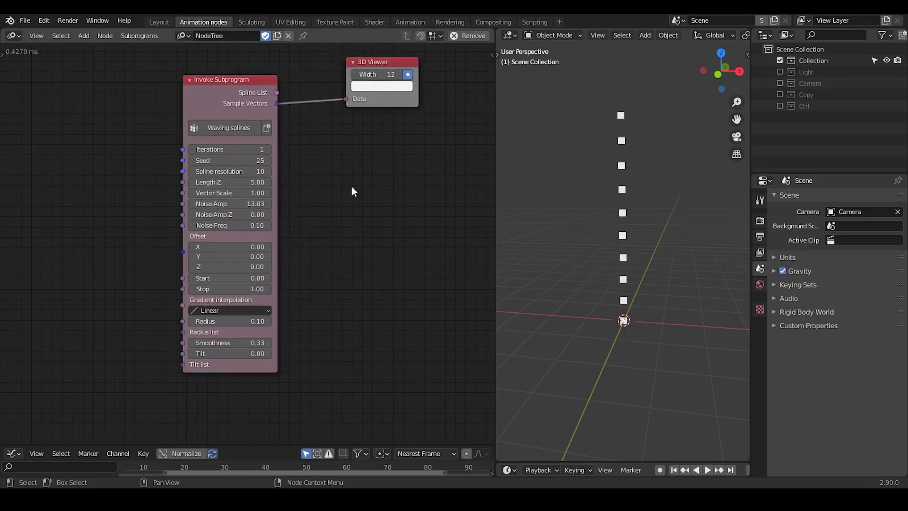
Bring the 3D Viewer node closer to the Waving splines node and line the two up.
{"action": "left_click_drag", "start_coordinate": [378, 62], "coordinate": [367, 59]}
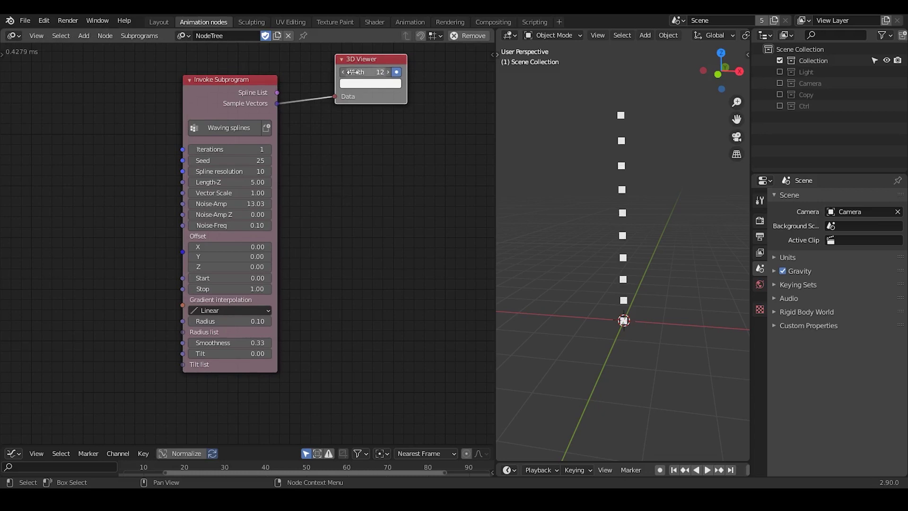
{"action": "left_click_drag", "start_coordinate": [359, 59], "coordinate": [350, 58]}
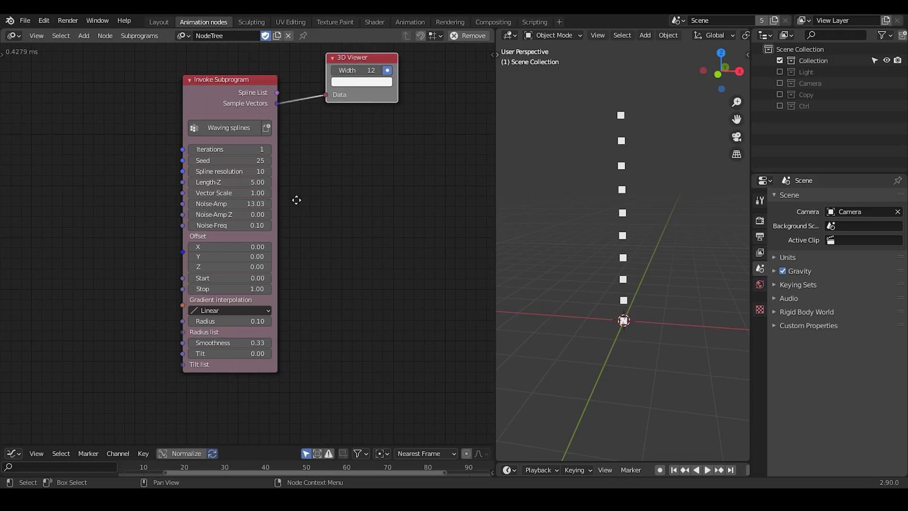
{"action": "middle_click_drag", "start_coordinate": [296, 200], "coordinate": [327, 187]}
{"action": "left_click_drag", "start_coordinate": [268, 80], "coordinate": [292, 90]}
{"action": "middle_click_drag", "start_coordinate": [652, 210], "coordinate": [643, 231]}
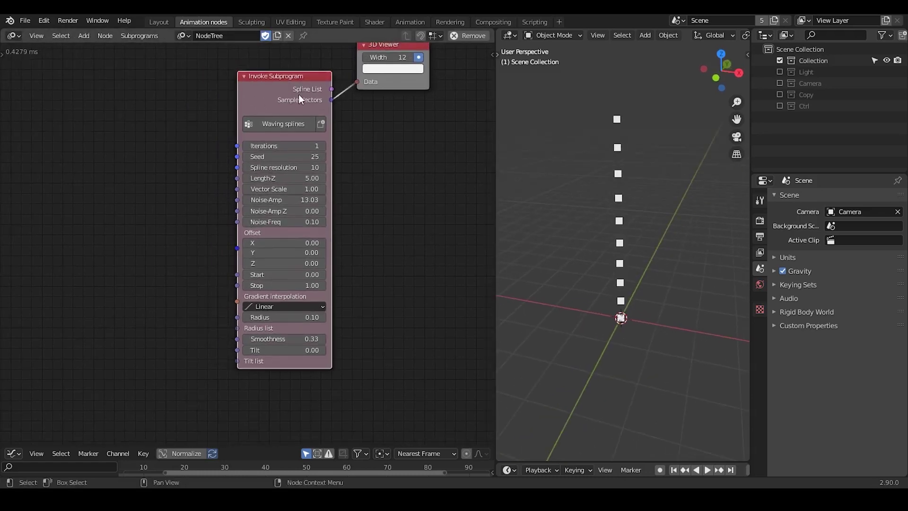
{"action": "left_click_drag", "start_coordinate": [299, 95], "coordinate": [288, 89]}
{"action": "left_click_drag", "start_coordinate": [374, 47], "coordinate": [365, 76]}
{"action": "left_click_drag", "start_coordinate": [281, 90], "coordinate": [284, 104]}
{"action": "left_click", "coordinate": [373, 73]}
{"action": "left_click_drag", "start_coordinate": [373, 74], "coordinate": [369, 72]}
{"action": "left_click", "coordinate": [331, 97]}
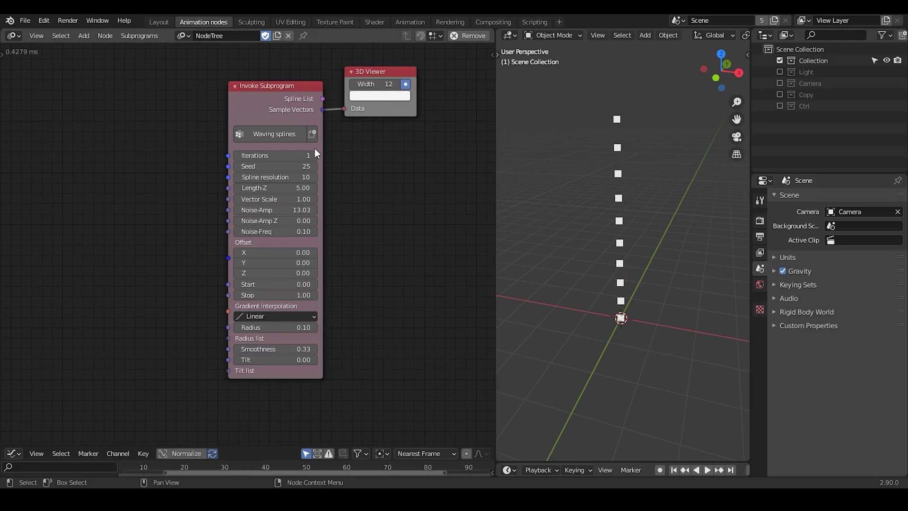
Widen the gap between the Waving splines node and the 3D Viewer node.
{"action": "left_click_drag", "start_coordinate": [382, 70], "coordinate": [418, 67]}
{"action": "middle_click_drag", "start_coordinate": [398, 158], "coordinate": [366, 158]}
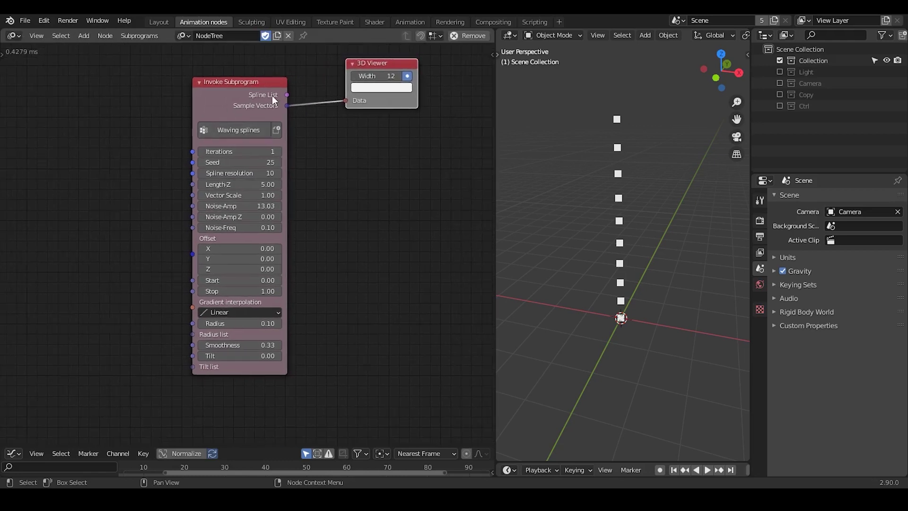
{"action": "left_click_drag", "start_coordinate": [261, 85], "coordinate": [238, 86]}
{"action": "left_click", "coordinate": [303, 160]}
{"action": "middle_click_drag", "start_coordinate": [604, 186], "coordinate": [631, 202]}
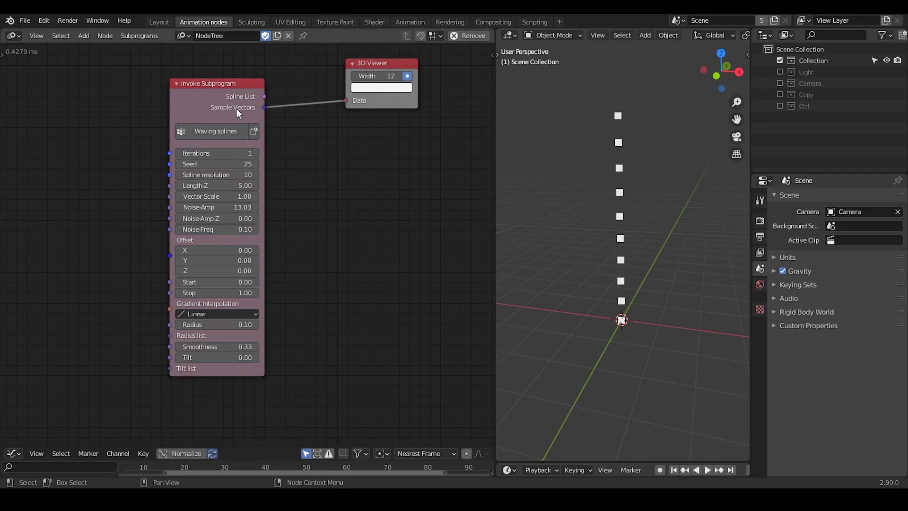
{"action": "left_click", "coordinate": [205, 89]}
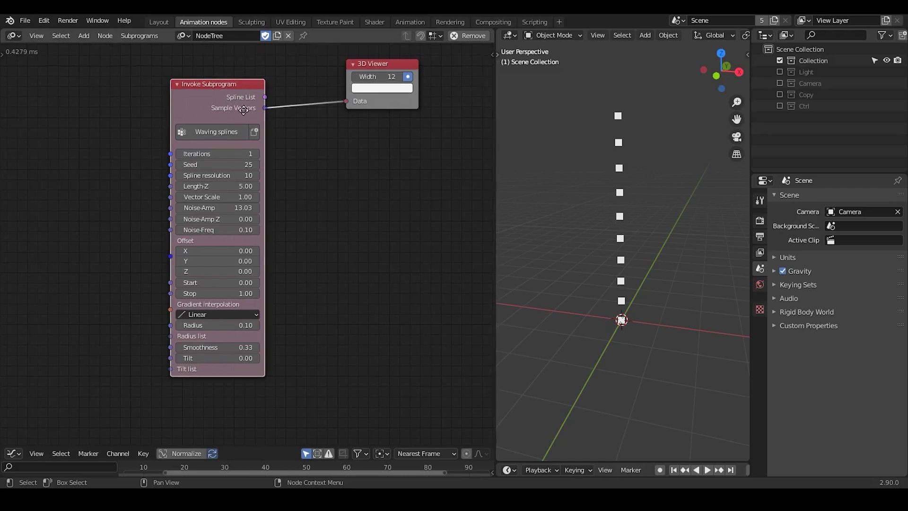
{"action": "middle_click_drag", "start_coordinate": [234, 106], "coordinate": [261, 117]}
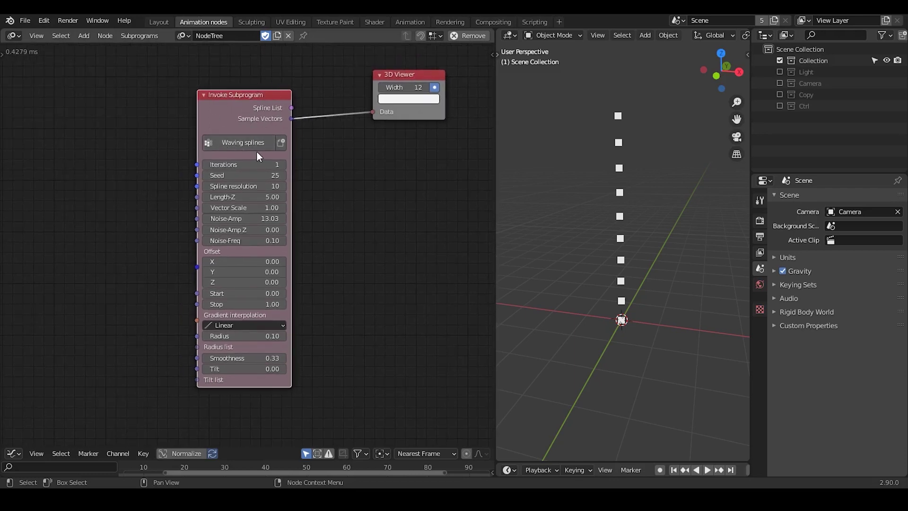
Jump from the Waving splines node into the Preset tree and locate the Waving Spline frame by searching for "wav".
{"action": "left_click", "coordinate": [183, 37]}
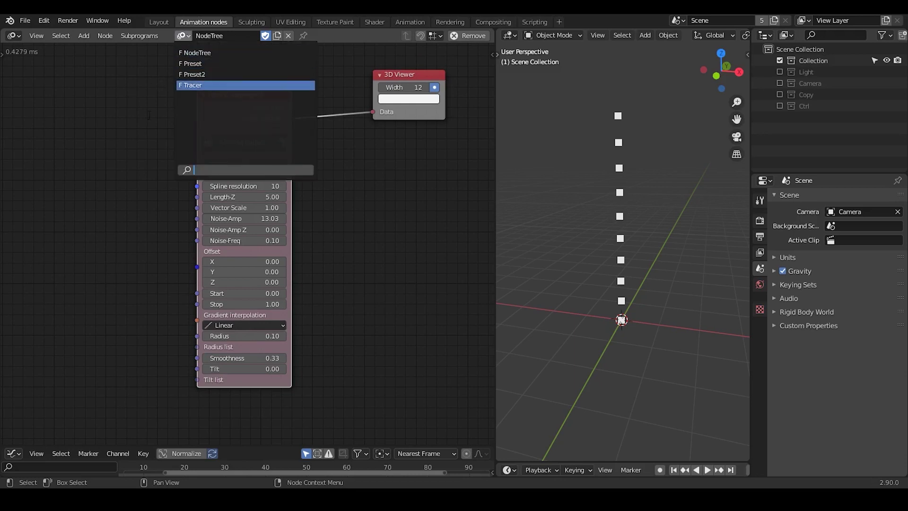
{"action": "left_click", "coordinate": [140, 104]}
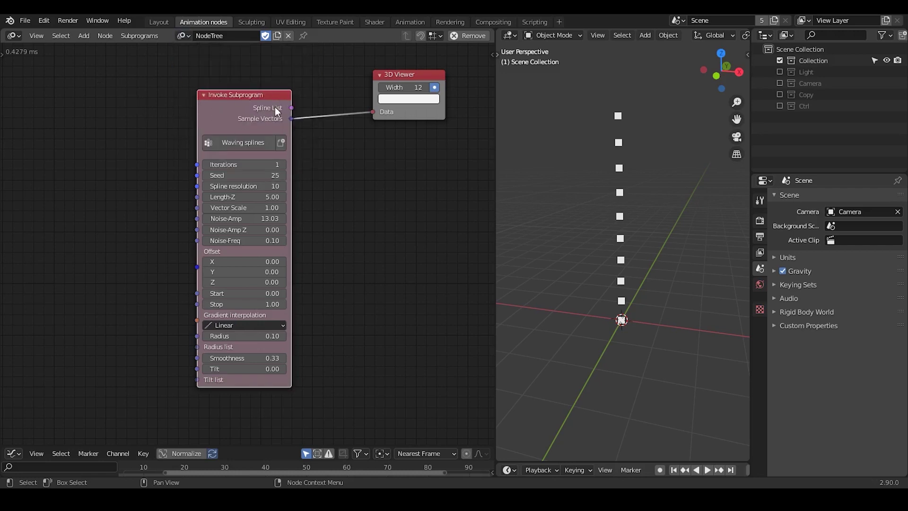
{"action": "key", "text": "Tab"}
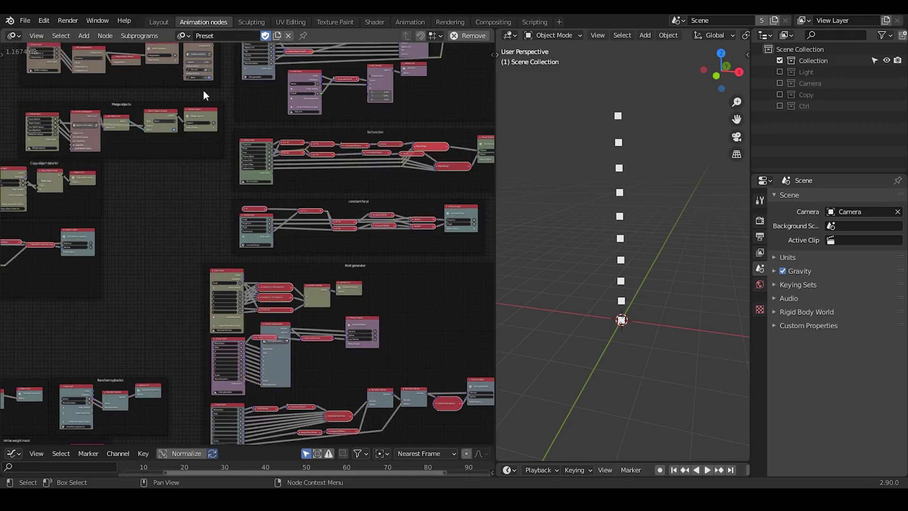
{"action": "middle_click_drag", "start_coordinate": [165, 193], "coordinate": [210, 165]}
{"action": "key", "text": "ctrl+f"}
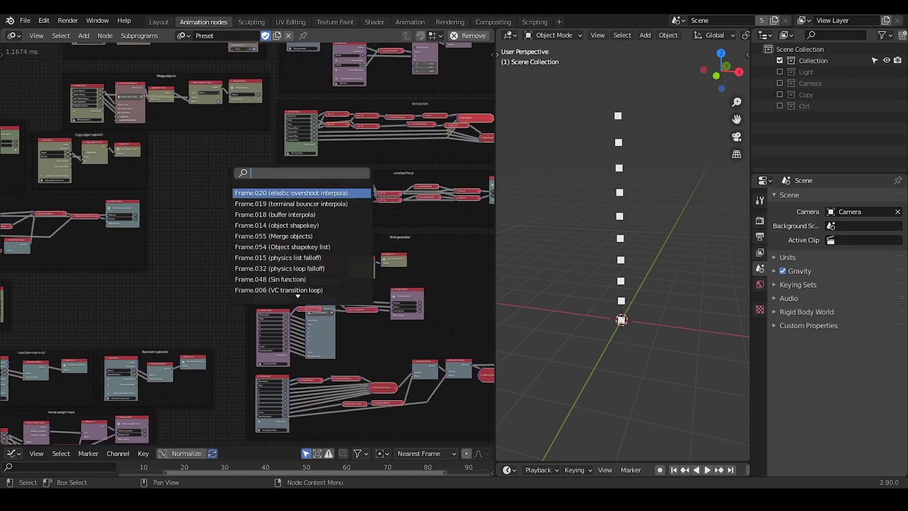
{"action": "type", "text": "wav"}
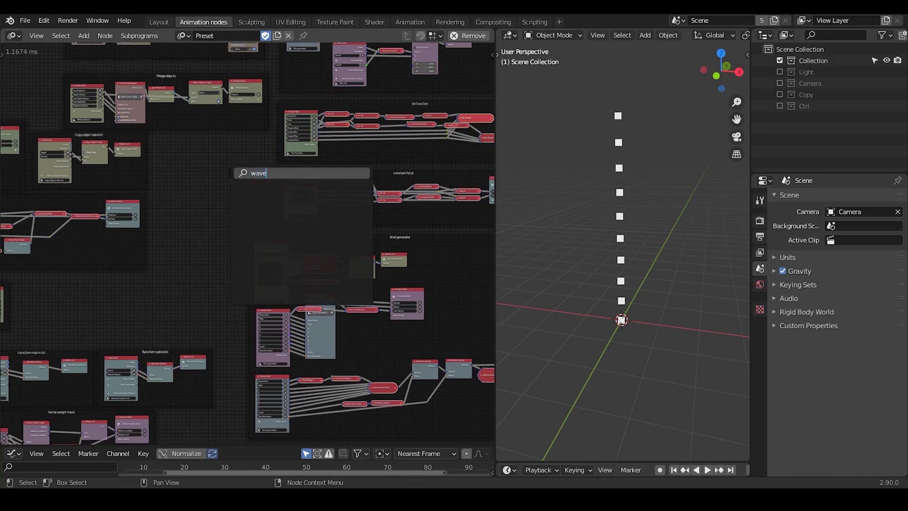
{"action": "key", "text": "Return"}
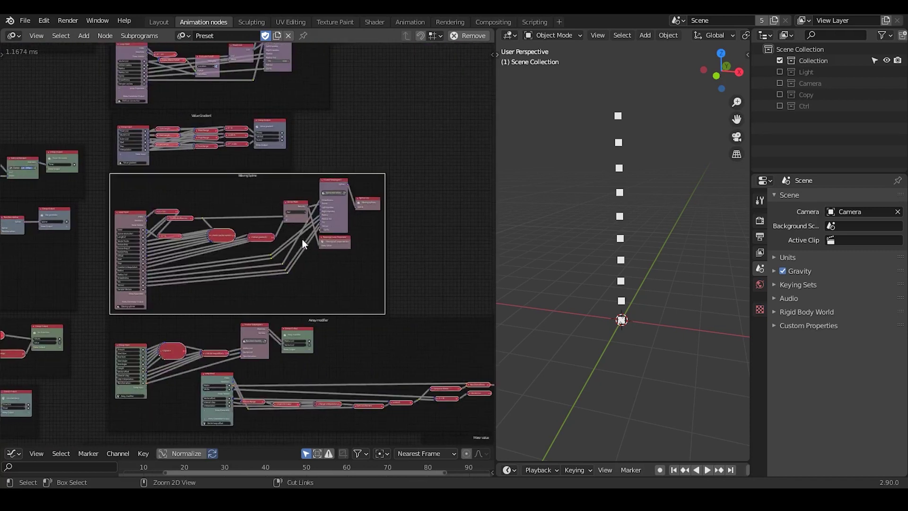
Examine the Waving Spline frame's network, from Loop Input through Distribute Matrices, Perlin vector noise and Value gradient to Vector Math.
{"action": "middle_click_drag", "start_coordinate": [297, 204], "coordinate": [296, 142], "text": "ctrl"}
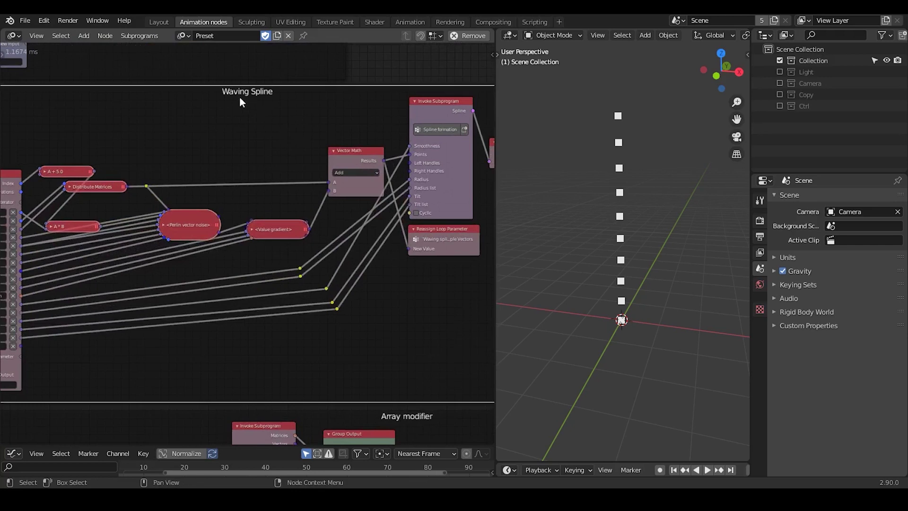
{"action": "middle_click_drag", "start_coordinate": [204, 201], "coordinate": [283, 129]}
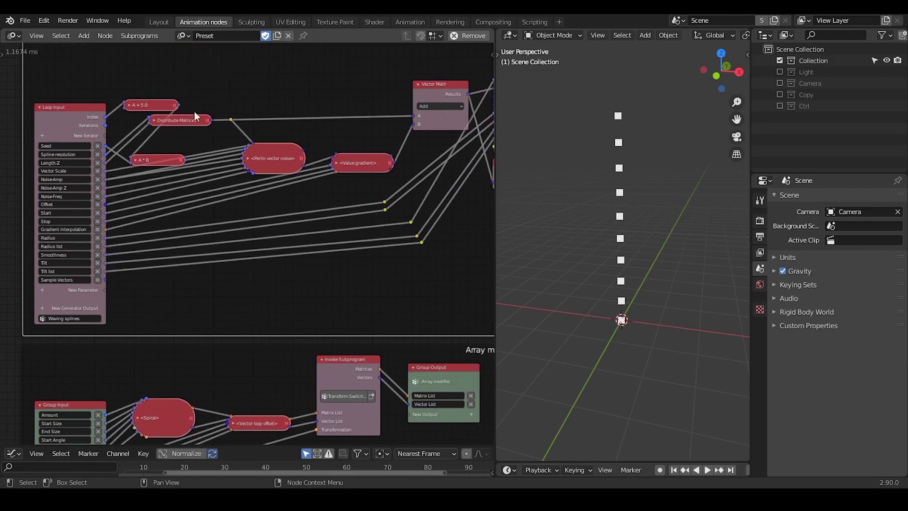
{"action": "left_click_drag", "start_coordinate": [182, 118], "coordinate": [182, 118]}
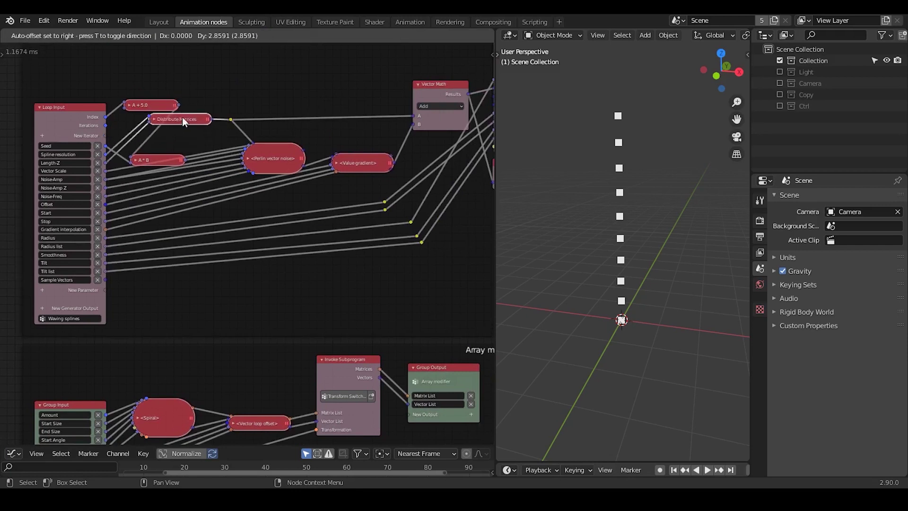
{"action": "middle_click_drag", "start_coordinate": [256, 130], "coordinate": [195, 125]}
{"action": "left_click_drag", "start_coordinate": [214, 154], "coordinate": [210, 151]}
{"action": "scroll", "coordinate": [432, 130], "scroll_direction": "down", "scroll_amount": 1}
{"action": "middle_click_drag", "start_coordinate": [432, 130], "coordinate": [458, 131]}
{"action": "scroll", "coordinate": [325, 157], "scroll_direction": "up", "scroll_amount": 3}
{"action": "middle_click_drag", "start_coordinate": [283, 188], "coordinate": [326, 207]}
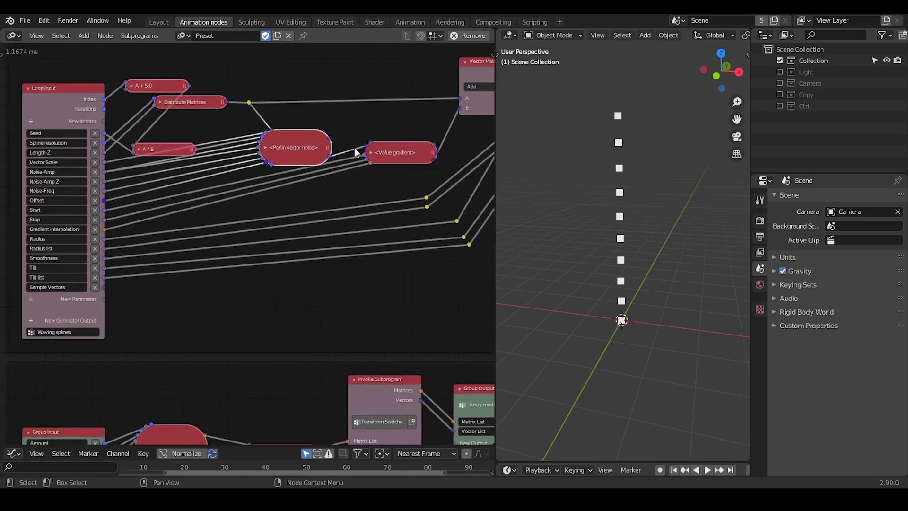
Shift the Value gradient node slightly lower in the Waving Spline frame, and expand both it and the Perlin vector noise node.
{"action": "left_click_drag", "start_coordinate": [384, 153], "coordinate": [385, 163]}
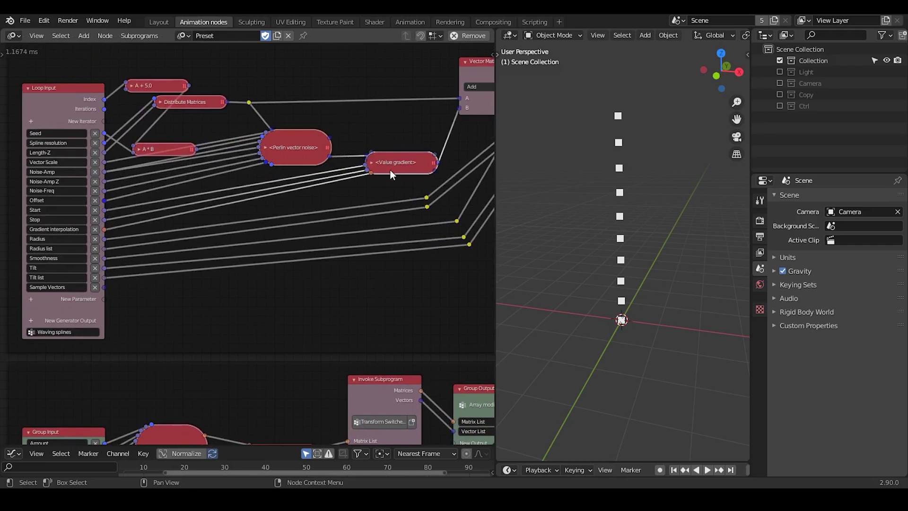
{"action": "left_click", "coordinate": [372, 162]}
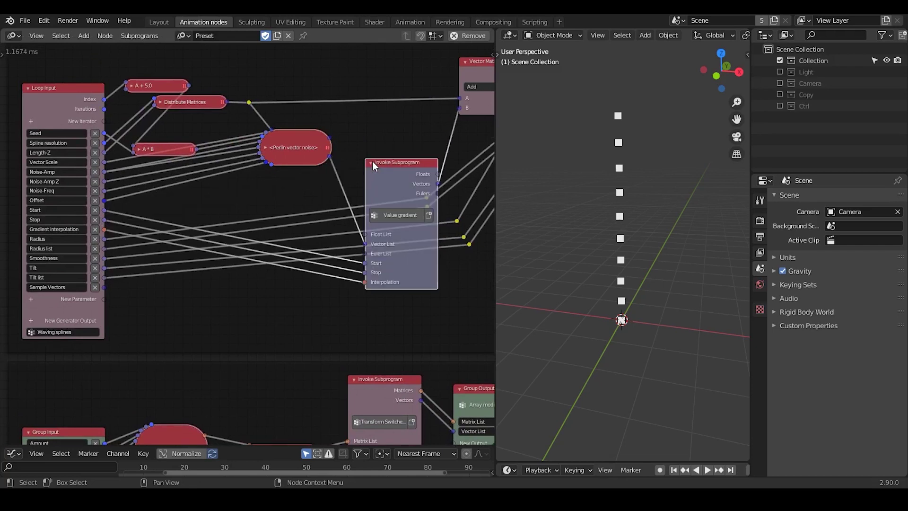
{"action": "left_click", "coordinate": [371, 163]}
{"action": "left_click_drag", "start_coordinate": [402, 164], "coordinate": [396, 160]}
{"action": "middle_click_drag", "start_coordinate": [302, 205], "coordinate": [365, 199]}
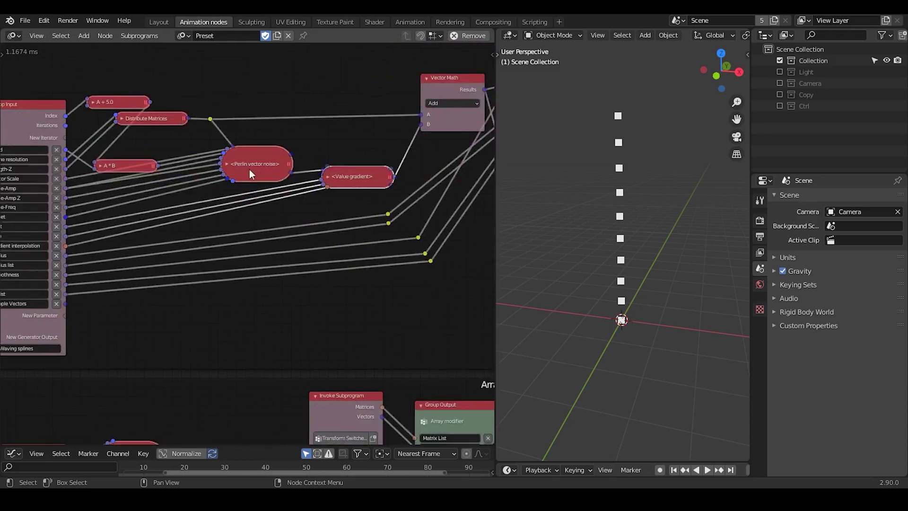
{"action": "left_click", "coordinate": [227, 163]}
{"action": "middle_click_drag", "start_coordinate": [230, 166], "coordinate": [274, 161]}
{"action": "left_click", "coordinate": [365, 145]}
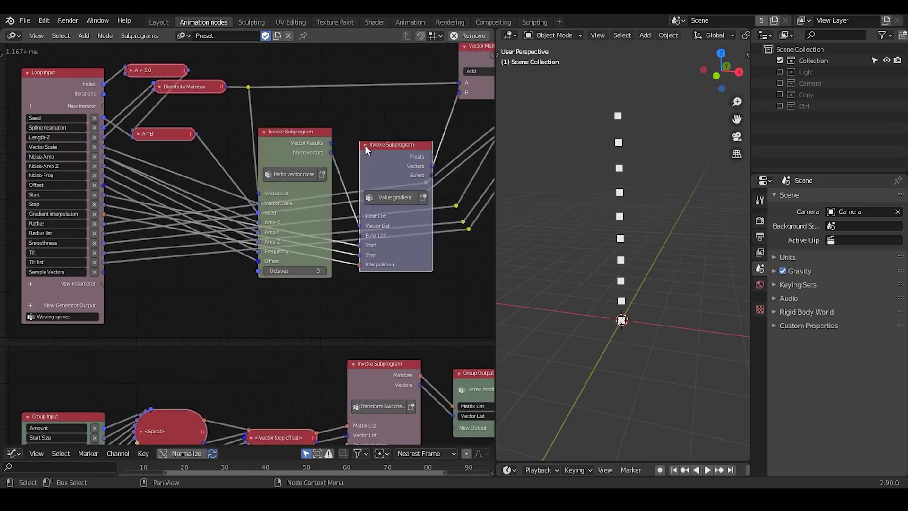
Add a 3D Viewer node above the Value gradient node and feed it the Noise vectors output of the Perlin vector noise node.
{"action": "key", "text": "ctrl+a"}
{"action": "type", "text": "3d"}
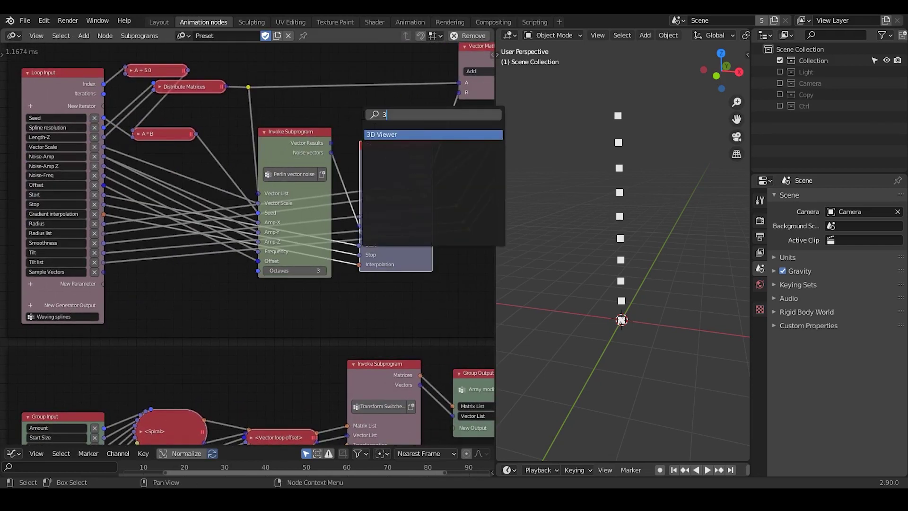
{"action": "left_click", "coordinate": [386, 136]}
{"action": "left_click", "coordinate": [379, 114]}
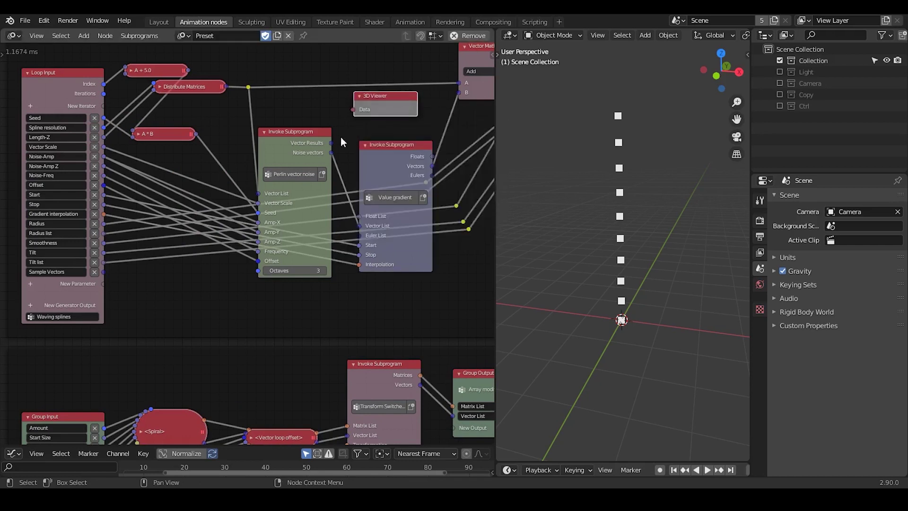
{"action": "left_click_drag", "start_coordinate": [331, 148], "coordinate": [353, 109]}
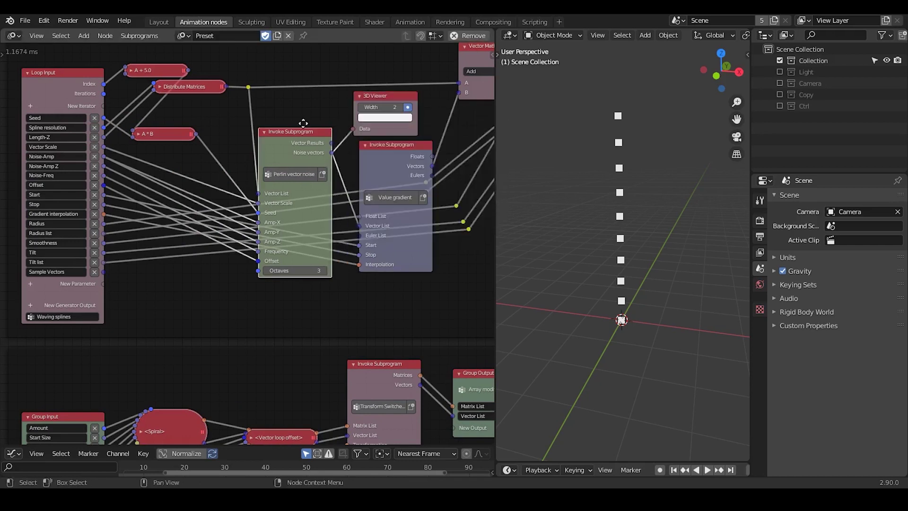
Turn on Auto Execution for the Preset tree and nudge the 3D Viewer node.
{"action": "middle_click_drag", "start_coordinate": [282, 136], "coordinate": [272, 136]}
{"action": "key", "text": "n"}
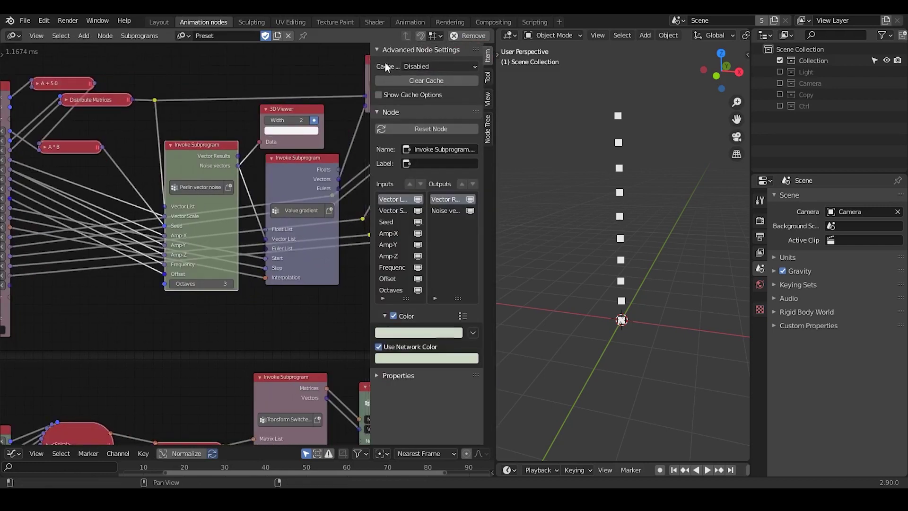
{"action": "left_click", "coordinate": [486, 128]}
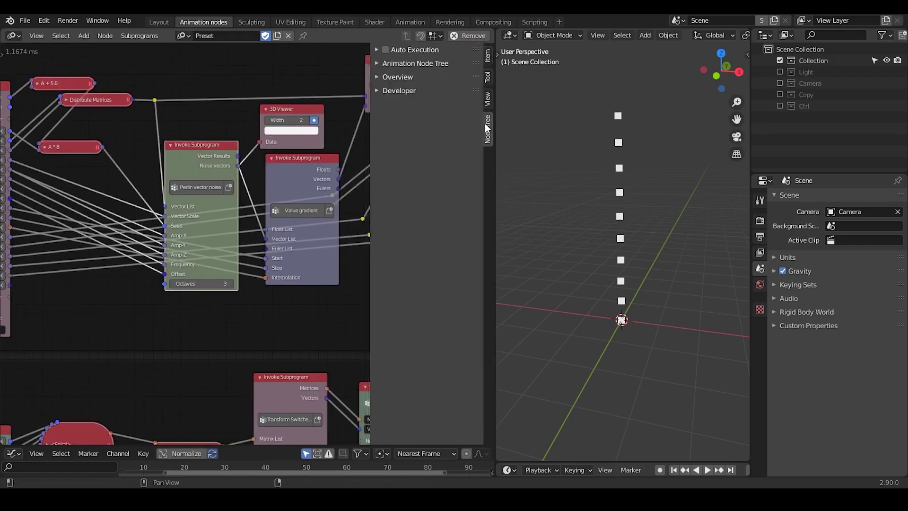
{"action": "left_click", "coordinate": [385, 50]}
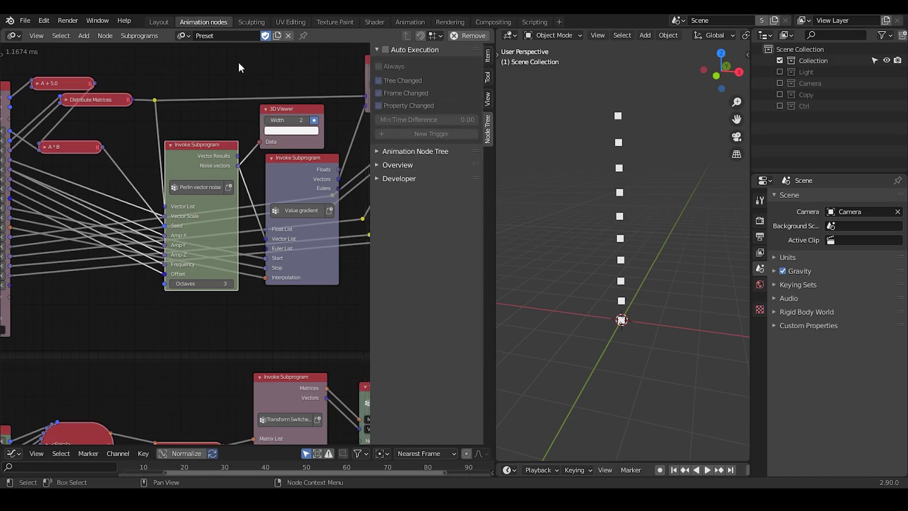
{"action": "left_click", "coordinate": [187, 37]}
{"action": "left_click", "coordinate": [185, 36]}
{"action": "left_click", "coordinate": [386, 49]}
{"action": "mouse_move", "coordinate": [297, 109]}
{"action": "left_mouse_down"}
{"action": "mouse_move", "coordinate": [297, 98]}
{"action": "mouse_move", "coordinate": [299, 107]}
{"action": "left_mouse_up"}
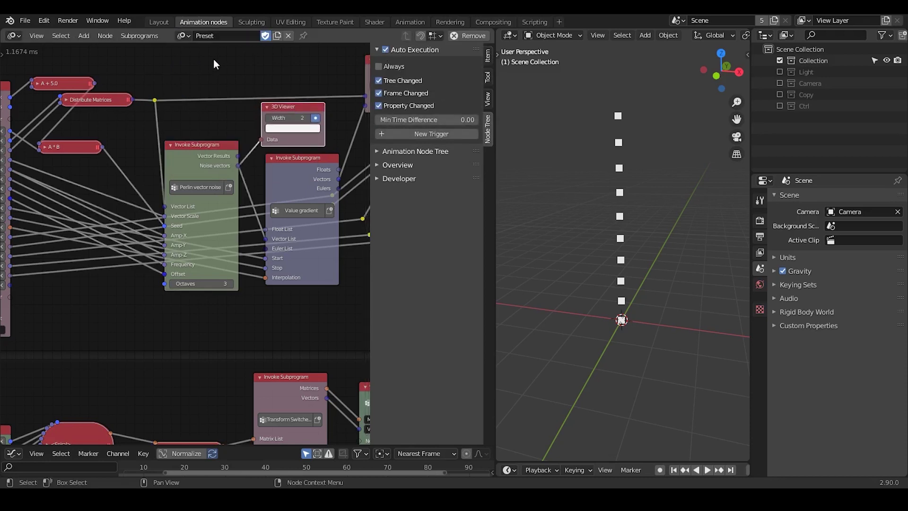
Turn off Auto Execution for the Preset tree and delete its 3D Viewer node.
{"action": "left_click", "coordinate": [386, 50]}
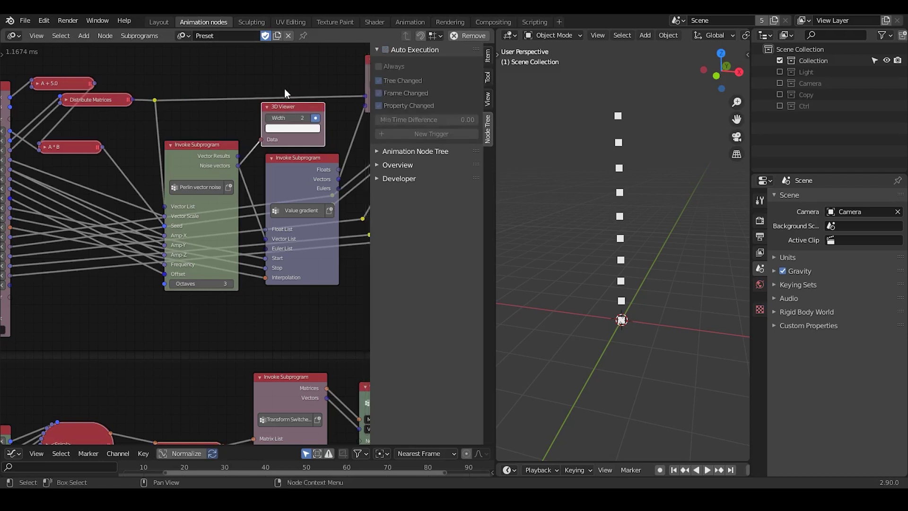
{"action": "key", "text": "n"}
{"action": "middle_click_drag", "start_coordinate": [298, 132], "coordinate": [284, 119]}
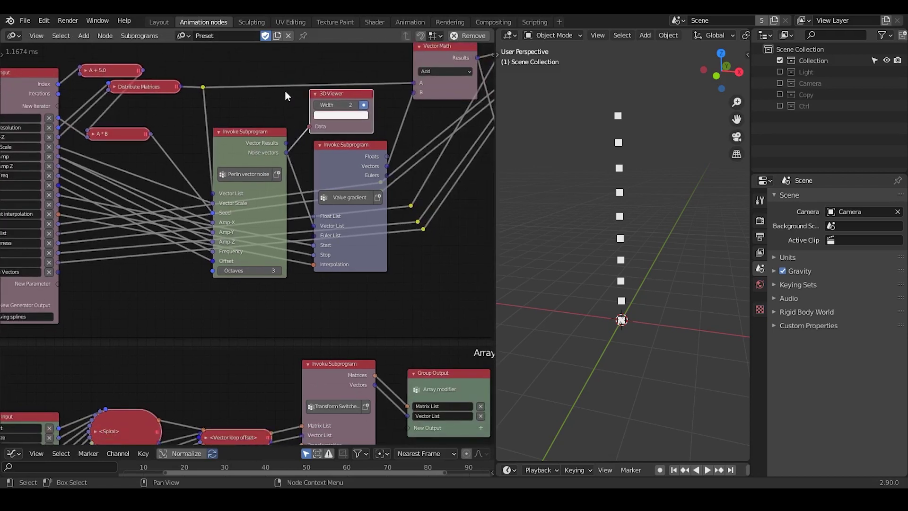
{"action": "key", "text": "x"}
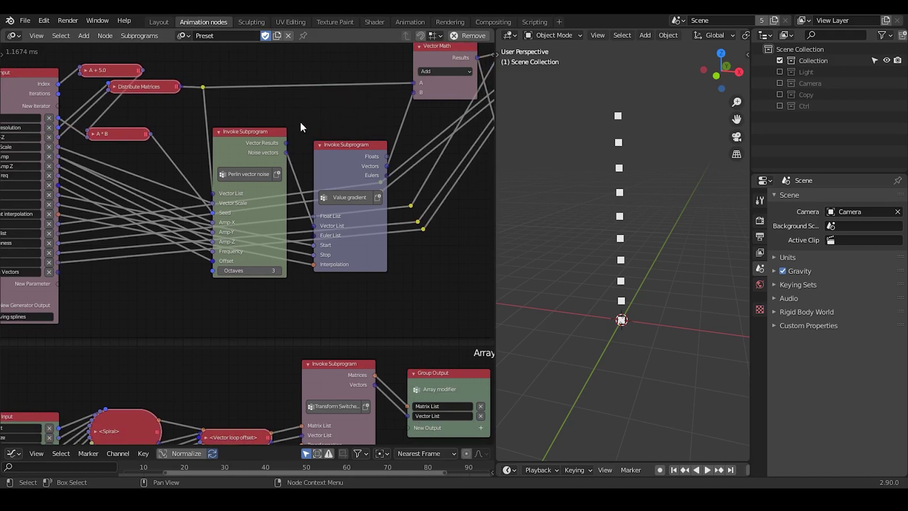
Move the Perlin vector noise node and the Value gradient node higher in the Waving Spline frame.
{"action": "left_click_drag", "start_coordinate": [246, 134], "coordinate": [244, 98]}
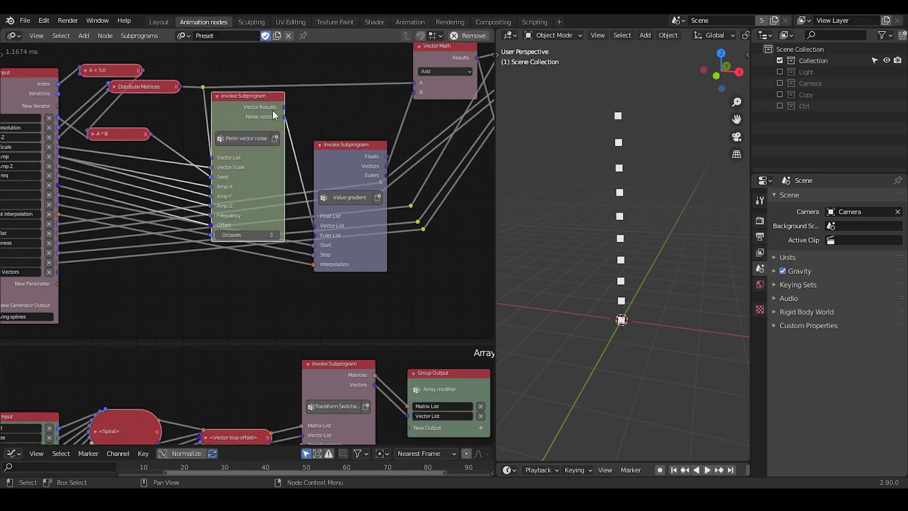
{"action": "mouse_move", "coordinate": [351, 162]}
{"action": "left_mouse_down"}
{"action": "mouse_move", "coordinate": [352, 146]}
{"action": "mouse_move", "coordinate": [348, 152]}
{"action": "left_mouse_up"}
{"action": "left_click", "coordinate": [248, 106]}
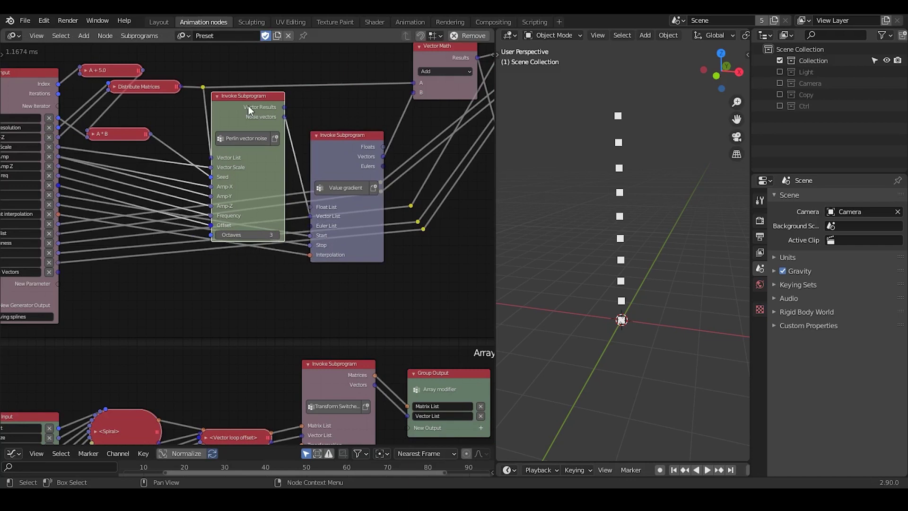
Locate the Perlin vector noise frame by searching for "perli" and examine its Vector Noise and Combine Vector network.
{"action": "left_click", "coordinate": [243, 144]}
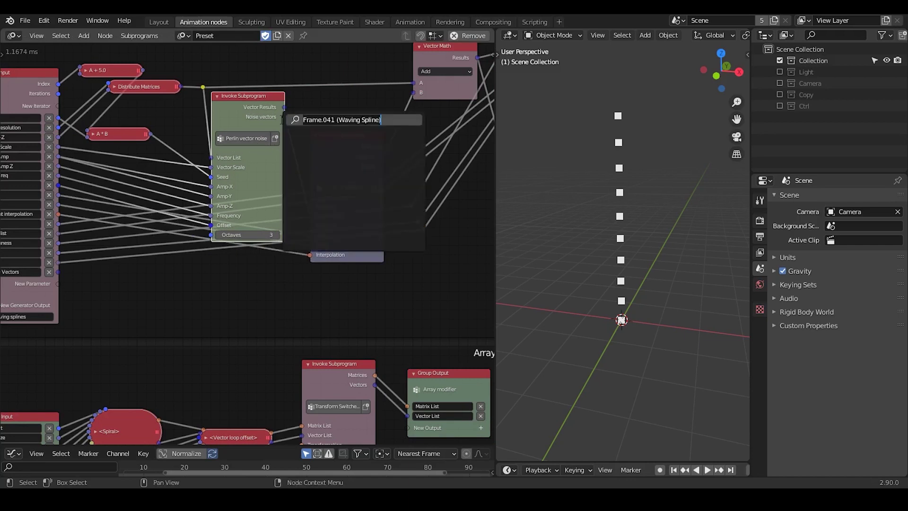
{"action": "type", "text": "perli"}
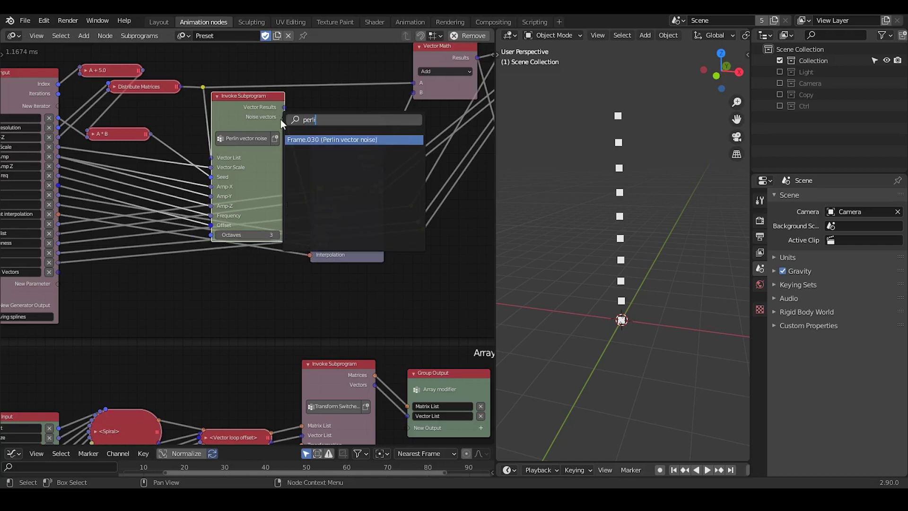
{"action": "key", "text": "Return"}
{"action": "scroll", "coordinate": [283, 158], "scroll_direction": "down", "scroll_amount": 1, "text": "ctrl"}
{"action": "middle_click_drag", "start_coordinate": [284, 157], "coordinate": [285, 127], "text": "ctrl"}
{"action": "scroll", "coordinate": [257, 187], "scroll_direction": "down", "scroll_amount": 1}
{"action": "middle_click_drag", "start_coordinate": [256, 186], "coordinate": [335, 134]}
{"action": "middle_click_drag", "start_coordinate": [328, 159], "coordinate": [290, 151], "text": "ctrl"}
{"action": "left_click_drag", "start_coordinate": [282, 133], "coordinate": [301, 187]}
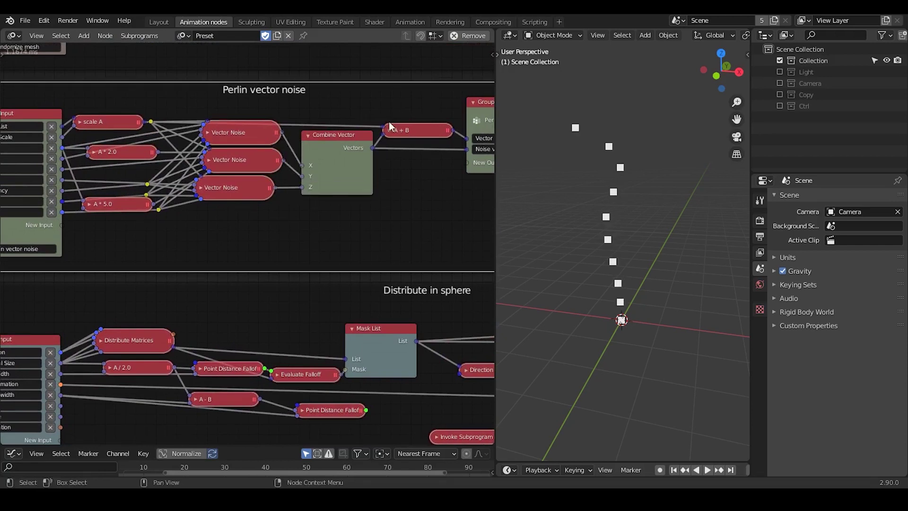
Switch to the NodeTree node tree and set the Waving splines node's Noise-Amp to 32.35 and Offset Y to -1.56.
{"action": "left_click", "coordinate": [183, 35]}
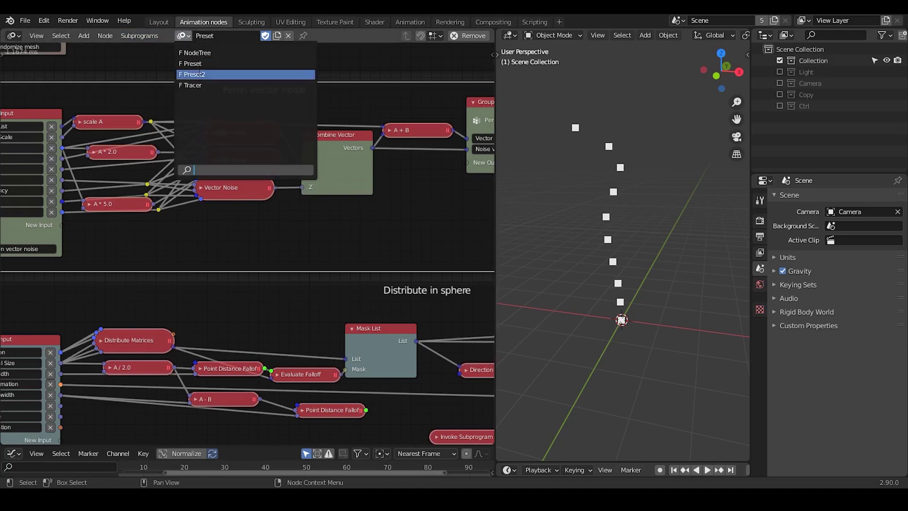
{"action": "left_click", "coordinate": [203, 54]}
{"action": "middle_click_drag", "start_coordinate": [321, 201], "coordinate": [322, 201]}
{"action": "left_click", "coordinate": [322, 199]}
{"action": "mouse_move", "coordinate": [294, 178]}
{"action": "left_mouse_down"}
{"action": "mouse_move", "coordinate": [318, 178]}
{"action": "mouse_move", "coordinate": [276, 178]}
{"action": "mouse_move", "coordinate": [307, 178]}
{"action": "left_mouse_up"}
{"action": "mouse_move", "coordinate": [244, 231]}
{"action": "left_mouse_down"}
{"action": "mouse_move", "coordinate": [266, 231]}
{"action": "mouse_move", "coordinate": [234, 230]}
{"action": "left_mouse_up"}
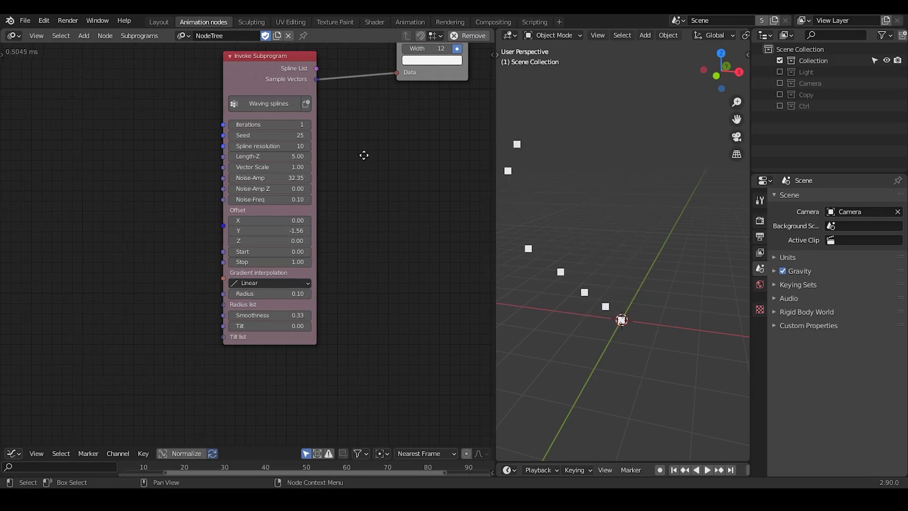
Set the 3D Viewer node's width to 8.
{"action": "middle_click_drag", "start_coordinate": [369, 152], "coordinate": [342, 188]}
{"action": "mouse_move", "coordinate": [401, 85]}
{"action": "left_mouse_down"}
{"action": "mouse_move", "coordinate": [385, 85]}
{"action": "mouse_move", "coordinate": [394, 85]}
{"action": "left_mouse_up"}
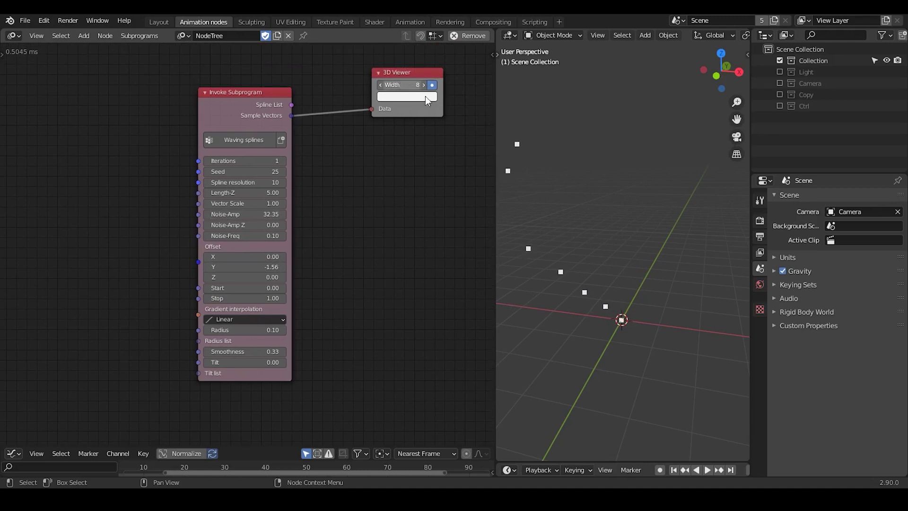
Enlarge the 3D viewport and move the 3D Viewer node closer to the Waving splines node.
{"action": "left_click_drag", "start_coordinate": [496, 144], "coordinate": [380, 158]}
{"action": "middle_click_drag", "start_coordinate": [290, 190], "coordinate": [260, 195]}
{"action": "left_click_drag", "start_coordinate": [310, 62], "coordinate": [289, 60]}
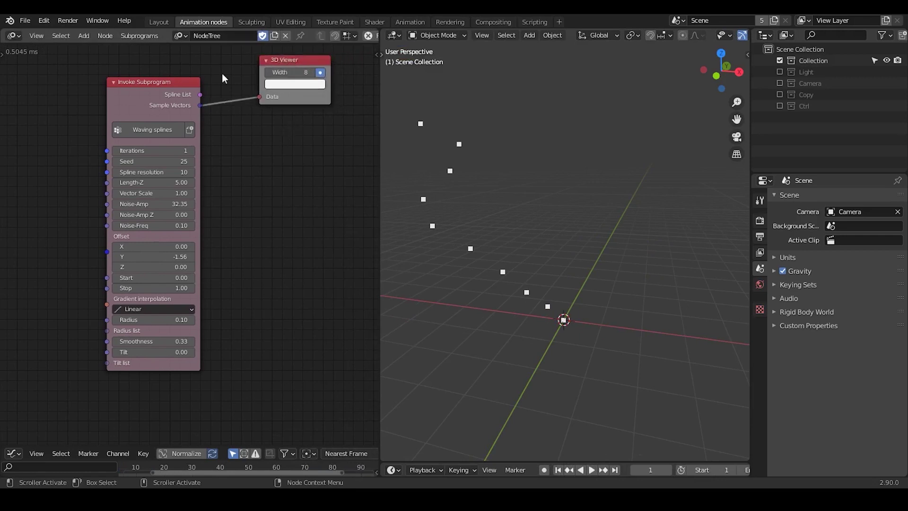
Switch to the Preset tree, find the VC transition loop frame, and expand its collapsed Invoke Subprogram node.
{"action": "left_click", "coordinate": [182, 36]}
{"action": "left_click", "coordinate": [206, 62]}
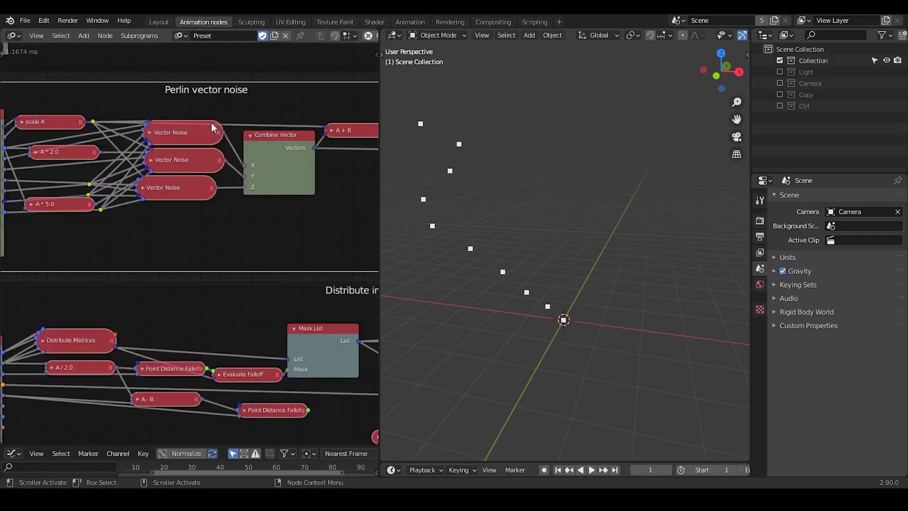
{"action": "middle_click_drag", "start_coordinate": [130, 107], "coordinate": [191, 358]}
{"action": "middle_click_drag", "start_coordinate": [62, 189], "coordinate": [17, 286]}
{"action": "middle_click_drag", "start_coordinate": [177, 250], "coordinate": [111, 325]}
{"action": "middle_click_drag", "start_coordinate": [244, 168], "coordinate": [235, 300]}
{"action": "middle_click_drag", "start_coordinate": [229, 211], "coordinate": [237, 141], "text": "ctrl"}
{"action": "left_click", "coordinate": [233, 198]}
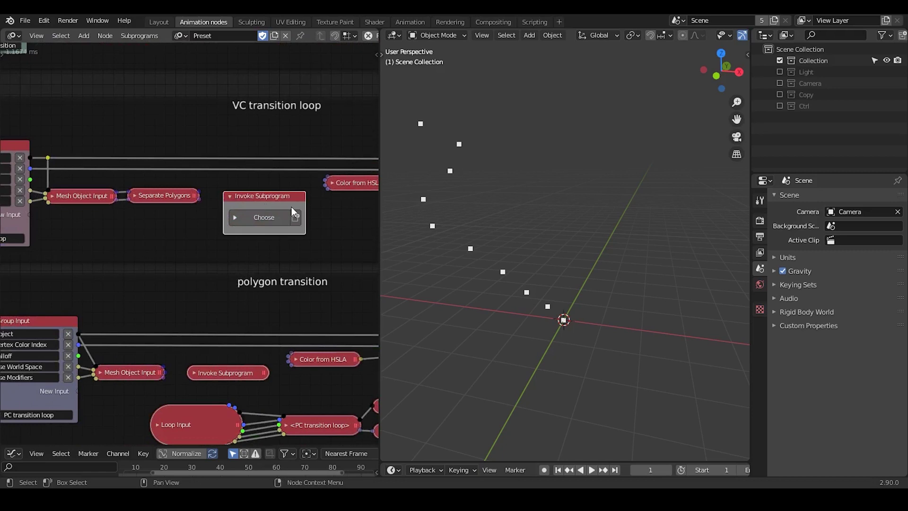
Widen the node editor and delete the unassigned Invoke Subprogram node from the VC transition loop frame.
{"action": "left_click_drag", "start_coordinate": [379, 231], "coordinate": [533, 231]}
{"action": "middle_click_drag", "start_coordinate": [449, 244], "coordinate": [376, 238]}
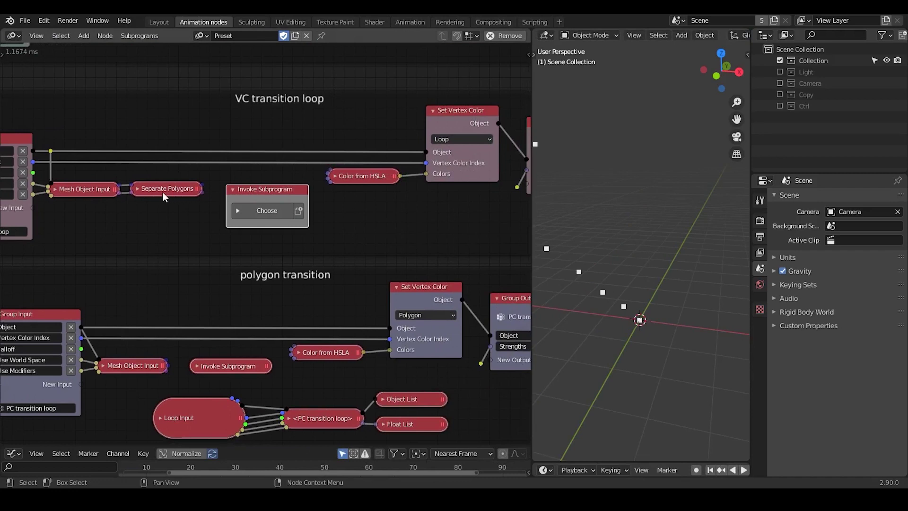
{"action": "left_click", "coordinate": [136, 189]}
{"action": "left_click", "coordinate": [245, 189]}
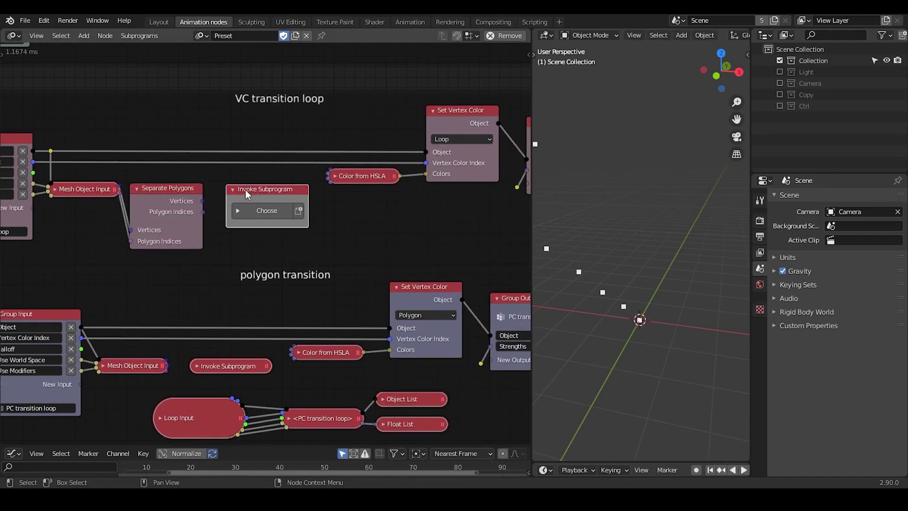
{"action": "key", "text": "x"}
Check the settings inside the Color from HSLA node, and collapse both it and the Separate Polygons node.
{"action": "left_click", "coordinate": [335, 175]}
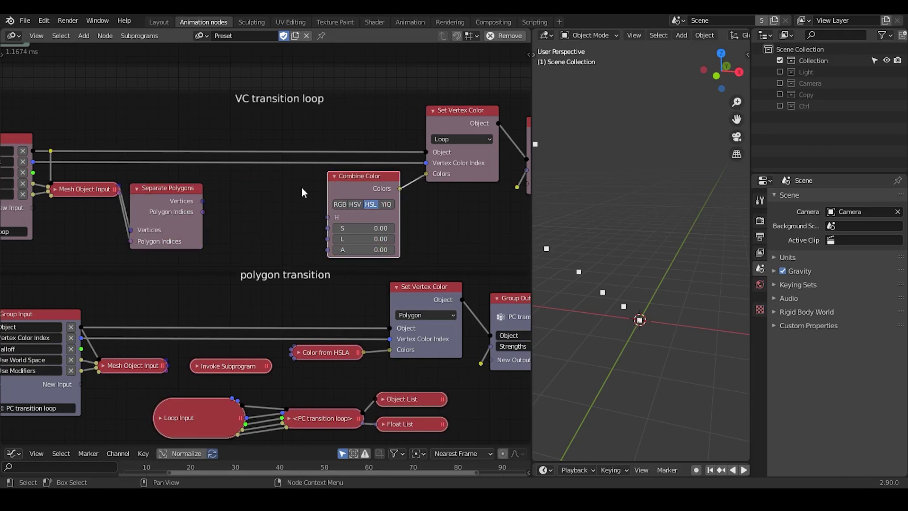
{"action": "left_click", "coordinate": [137, 188]}
{"action": "left_click", "coordinate": [334, 177]}
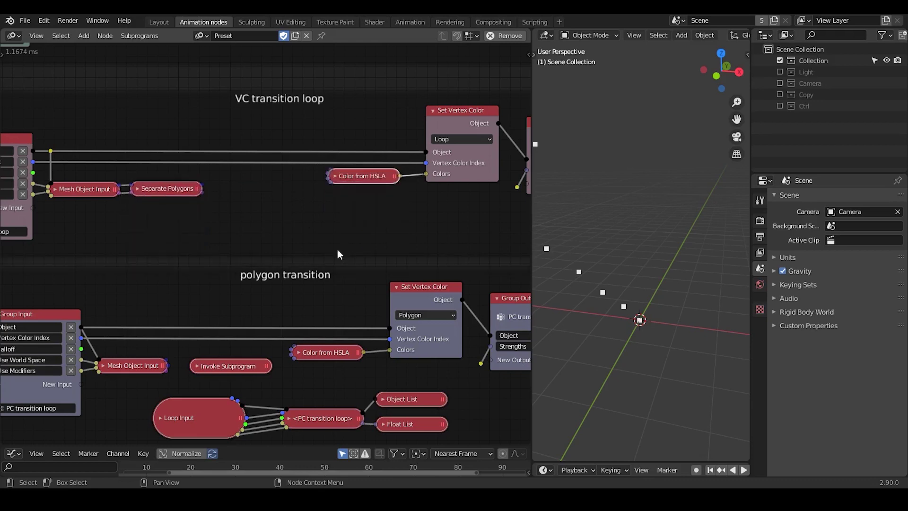
Check the Invoke Subprogram node in the polygon transition frame by expanding it and collapsing it again.
{"action": "middle_click_drag", "start_coordinate": [359, 203], "coordinate": [384, 205]}
{"action": "middle_click_drag", "start_coordinate": [366, 265], "coordinate": [359, 293], "text": "ctrl"}
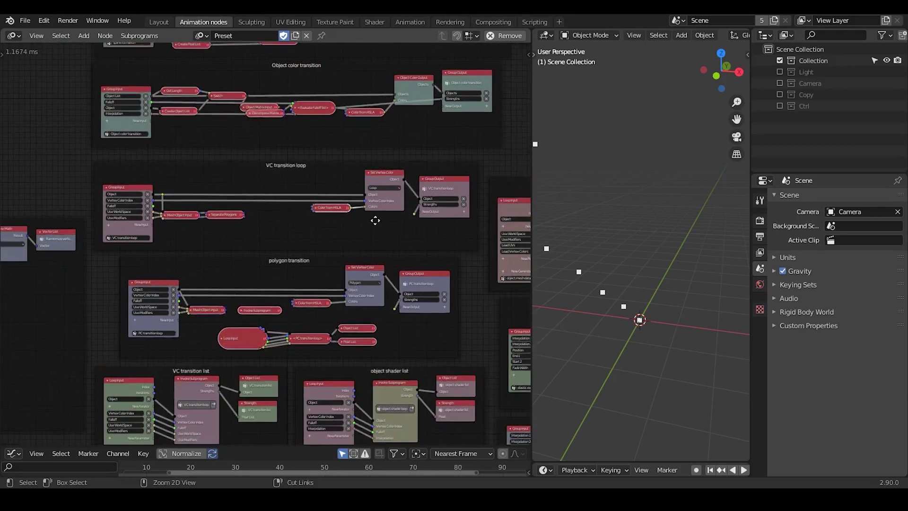
{"action": "scroll", "coordinate": [299, 342], "scroll_direction": "up", "scroll_amount": 3}
{"action": "left_click", "coordinate": [225, 357]}
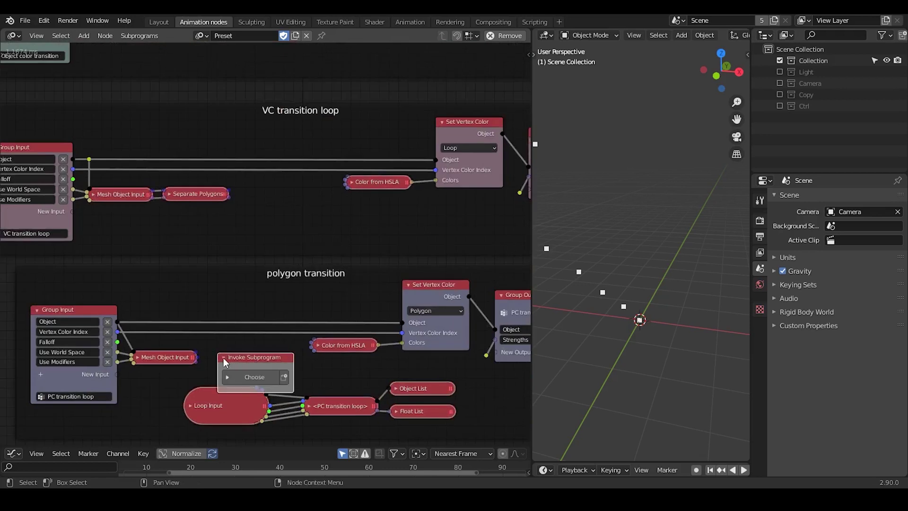
{"action": "left_click", "coordinate": [225, 358]}
Survey the other subprogram frames in the Preset tree, including the VC transition list, object shader and interpolation groups.
{"action": "middle_click_drag", "start_coordinate": [361, 255], "coordinate": [342, 402], "text": "ctrl"}
{"action": "middle_click_drag", "start_coordinate": [304, 192], "coordinate": [262, 110]}
{"action": "middle_click_drag", "start_coordinate": [307, 215], "coordinate": [264, 375]}
{"action": "middle_click_drag", "start_coordinate": [263, 329], "coordinate": [320, 178]}
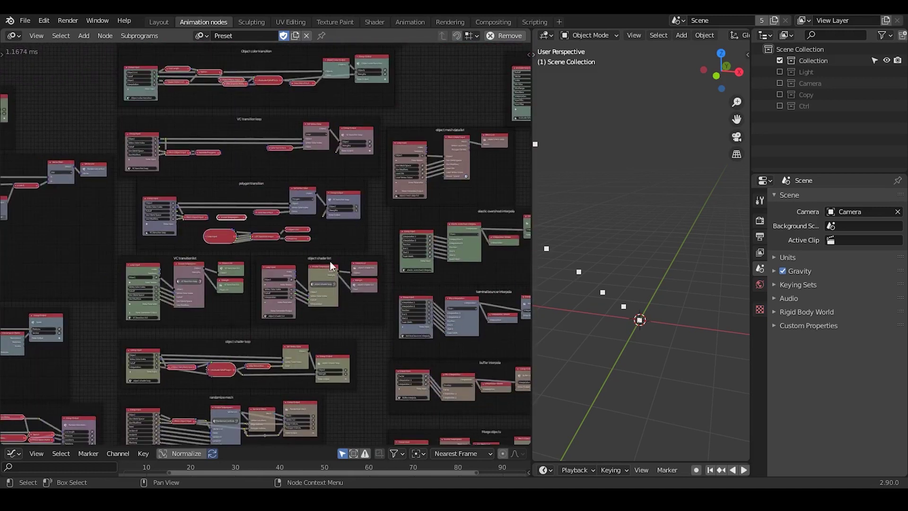
{"action": "middle_click_drag", "start_coordinate": [339, 255], "coordinate": [236, 204]}
{"action": "mouse_move", "coordinate": [356, 273]}
{"action": "middle_mouse_down"}
{"action": "mouse_move", "coordinate": [307, 187]}
{"action": "mouse_move", "coordinate": [356, 130]}
{"action": "mouse_move", "coordinate": [414, 214]}
{"action": "mouse_move", "coordinate": [428, 200]}
{"action": "middle_mouse_up"}
{"action": "middle_click_drag", "start_coordinate": [407, 248], "coordinate": [394, 308], "text": "ctrl"}
{"action": "mouse_move", "coordinate": [323, 312]}
{"action": "middle_mouse_down"}
{"action": "mouse_move", "coordinate": [383, 232]}
{"action": "mouse_move", "coordinate": [215, 288]}
{"action": "mouse_move", "coordinate": [266, 338]}
{"action": "mouse_move", "coordinate": [253, 367]}
{"action": "mouse_move", "coordinate": [314, 416]}
{"action": "middle_mouse_up"}
{"action": "middle_click_drag", "start_coordinate": [373, 204], "coordinate": [331, 247]}
{"action": "middle_click_drag", "start_coordinate": [403, 122], "coordinate": [405, 115], "text": "ctrl"}
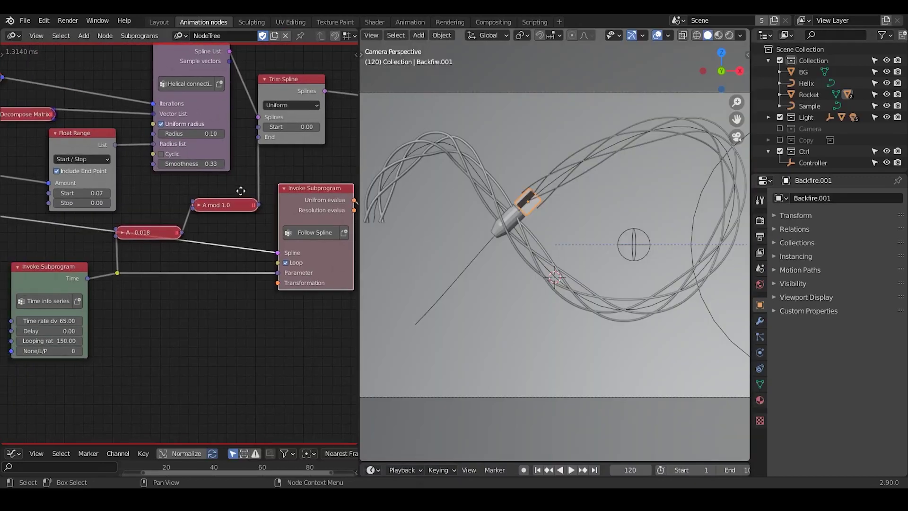
Widen the node editor and examine the rocket scene's node tree, including the Helical connection, Trim Spline, Time info series and Follow Spline nodes.
{"action": "middle_click_drag", "start_coordinate": [28, 199], "coordinate": [123, 216]}
{"action": "middle_click_drag", "start_coordinate": [320, 191], "coordinate": [135, 187]}
{"action": "middle_click_drag", "start_coordinate": [226, 177], "coordinate": [153, 184]}
{"action": "scroll", "coordinate": [180, 176], "scroll_direction": "down", "scroll_amount": 7}
{"action": "middle_click_drag", "start_coordinate": [108, 233], "coordinate": [246, 198]}
{"action": "left_click_drag", "start_coordinate": [360, 178], "coordinate": [518, 178]}
{"action": "middle_click_drag", "start_coordinate": [406, 222], "coordinate": [330, 220]}
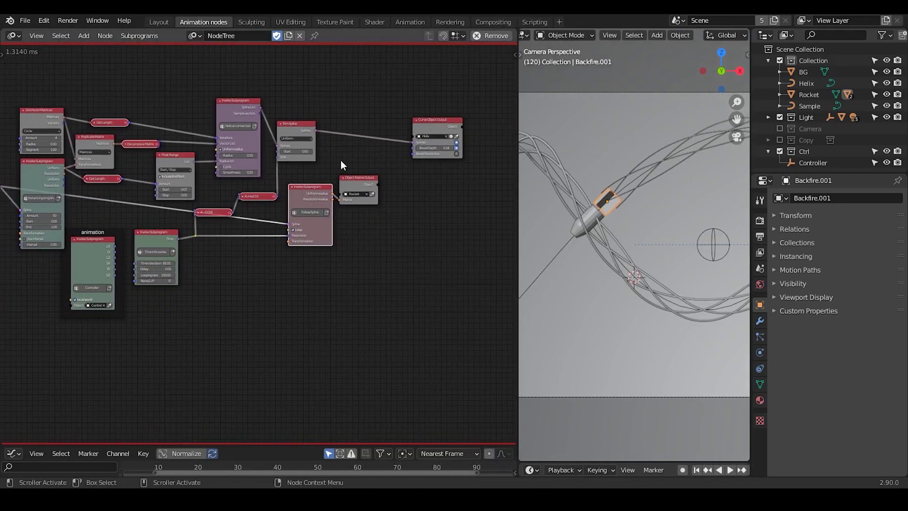
{"action": "middle_click_drag", "start_coordinate": [211, 185], "coordinate": [280, 170]}
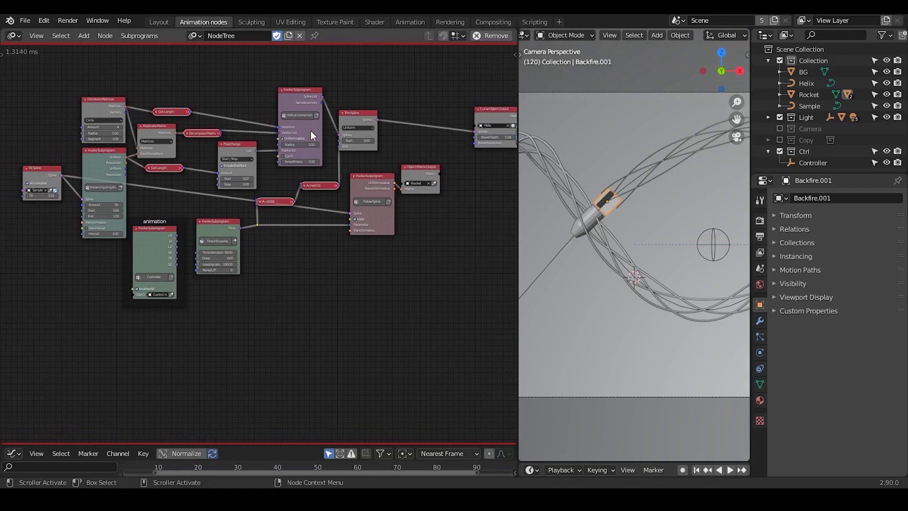
Move the Curve Object Output node closer to the Trim Spline node in the rocket node tree.
{"action": "scroll", "coordinate": [303, 273], "scroll_direction": "down", "scroll_amount": 3}
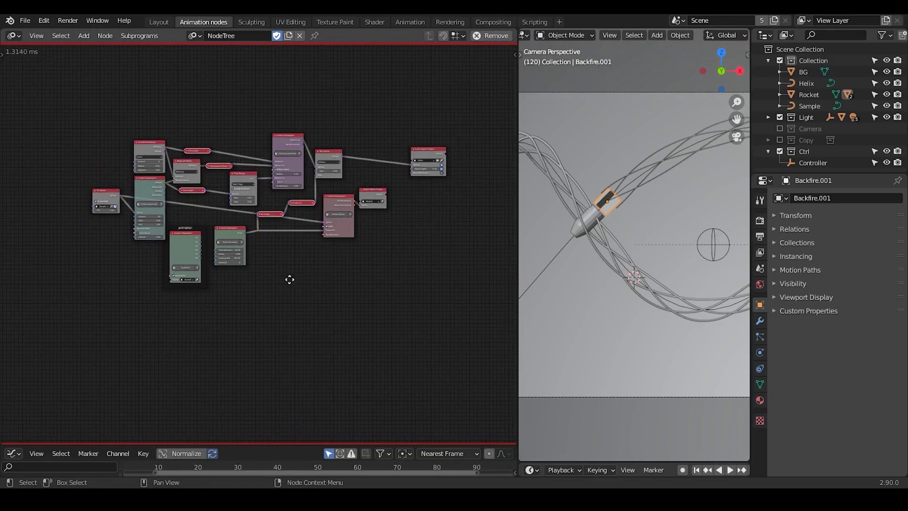
{"action": "scroll", "coordinate": [339, 274], "scroll_direction": "up", "scroll_amount": 3}
{"action": "middle_click_drag", "start_coordinate": [323, 253], "coordinate": [303, 231]}
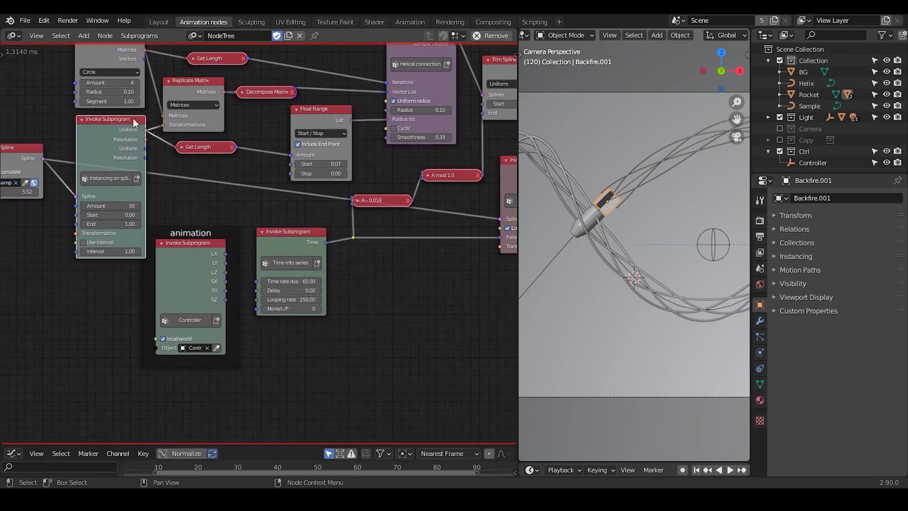
{"action": "middle_click_drag", "start_coordinate": [225, 231], "coordinate": [236, 273]}
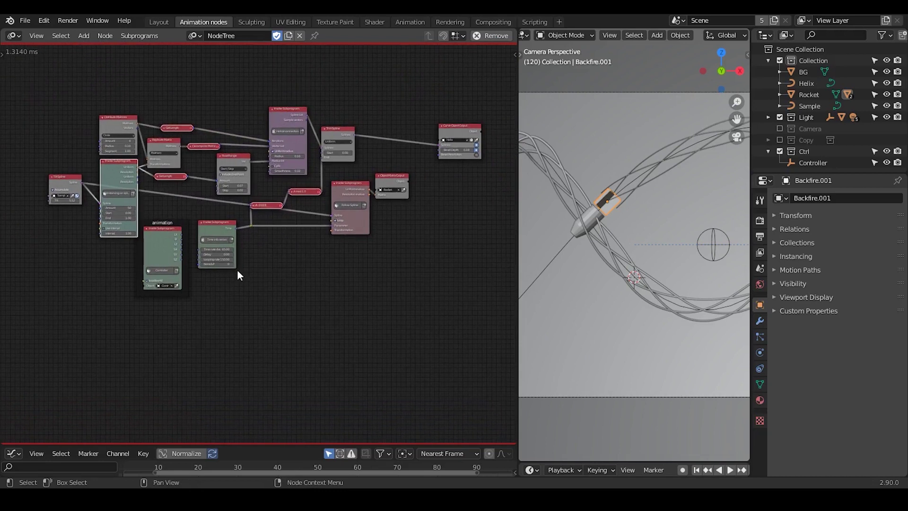
{"action": "left_click_drag", "start_coordinate": [483, 95], "coordinate": [18, 346]}
{"action": "left_click", "coordinate": [187, 205]}
{"action": "left_click_drag", "start_coordinate": [459, 129], "coordinate": [395, 126]}
{"action": "left_click_drag", "start_coordinate": [438, 103], "coordinate": [16, 331]}
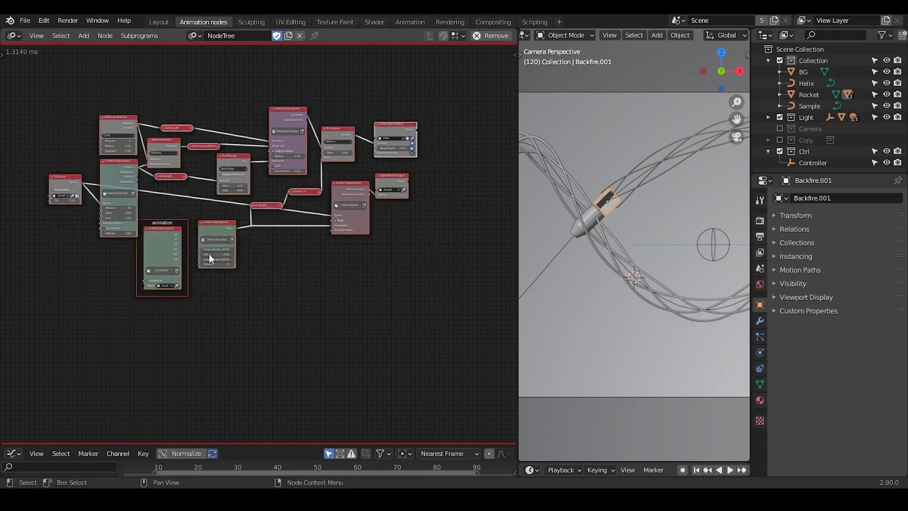
{"action": "left_click", "coordinate": [292, 285]}
{"action": "left_click_drag", "start_coordinate": [419, 80], "coordinate": [53, 307]}
{"action": "left_click", "coordinate": [148, 311]}
{"action": "middle_click_drag", "start_coordinate": [159, 322], "coordinate": [195, 322]}
{"action": "middle_click_drag", "start_coordinate": [286, 318], "coordinate": [267, 305], "text": "ctrl"}
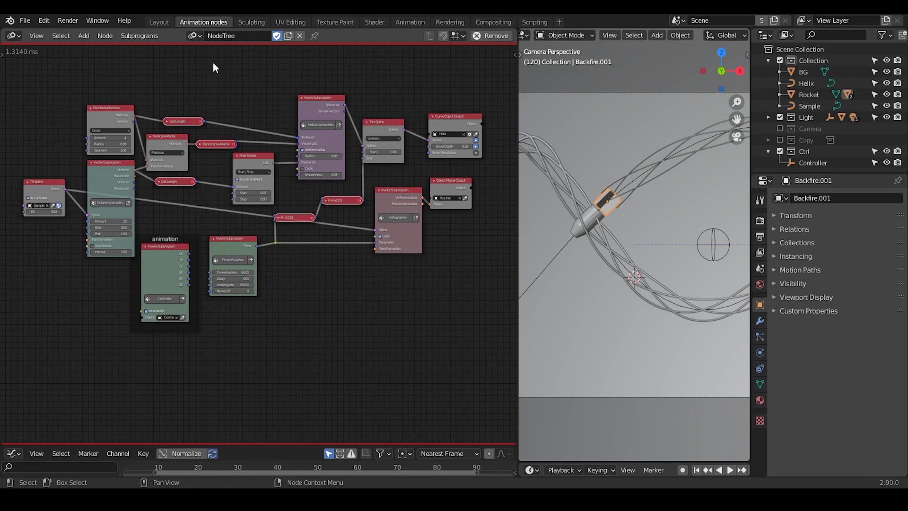
Read the Animation Nodes problem report for the node tree in the sidebar and close the sidebar again.
{"action": "key", "text": "n"}
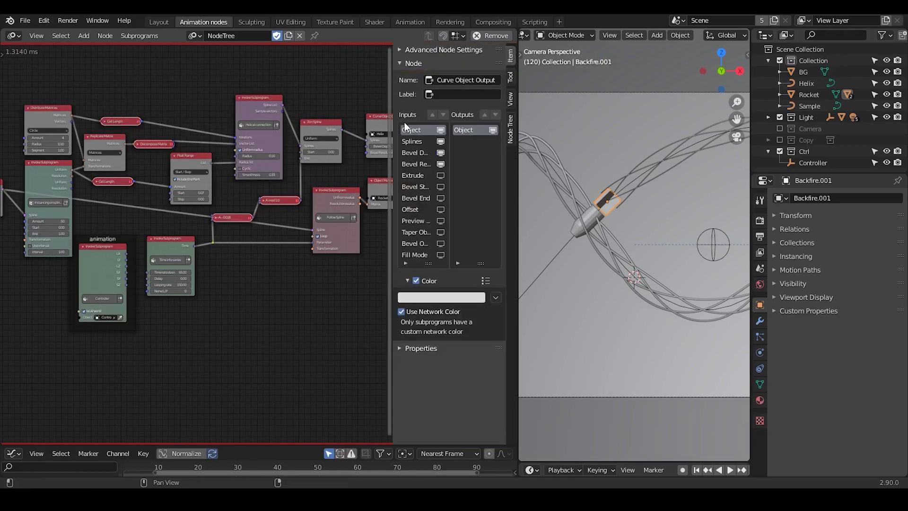
{"action": "left_click", "coordinate": [510, 128]}
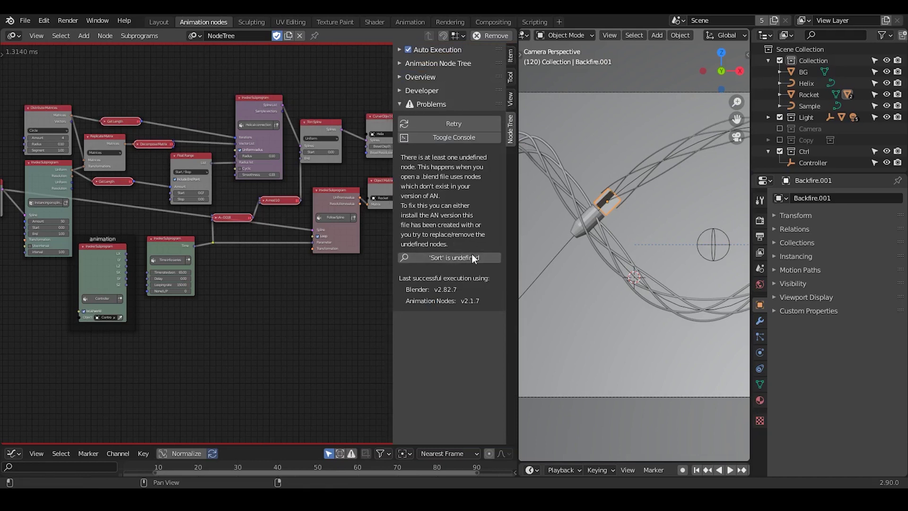
{"action": "key", "text": "n"}
Switch the node editor to the Preset tree and search its nodes for "get" to find the Get min-max frame.
{"action": "left_click", "coordinate": [195, 35]}
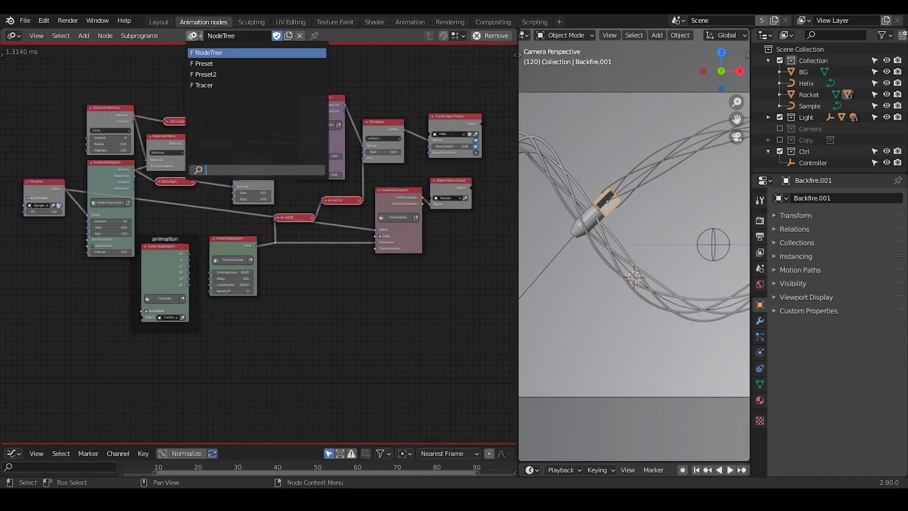
{"action": "left_click", "coordinate": [209, 65]}
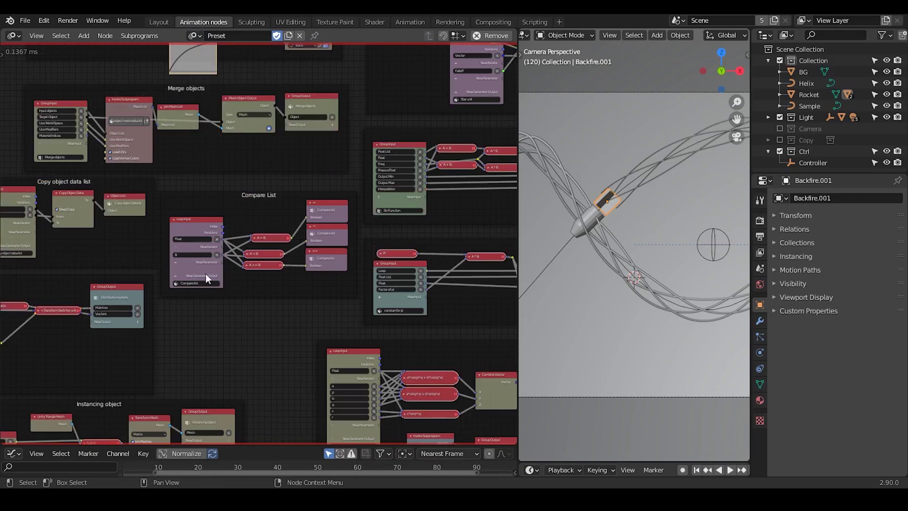
{"action": "middle_click_drag", "start_coordinate": [211, 334], "coordinate": [307, 273]}
{"action": "key", "text": "ctrl+f"}
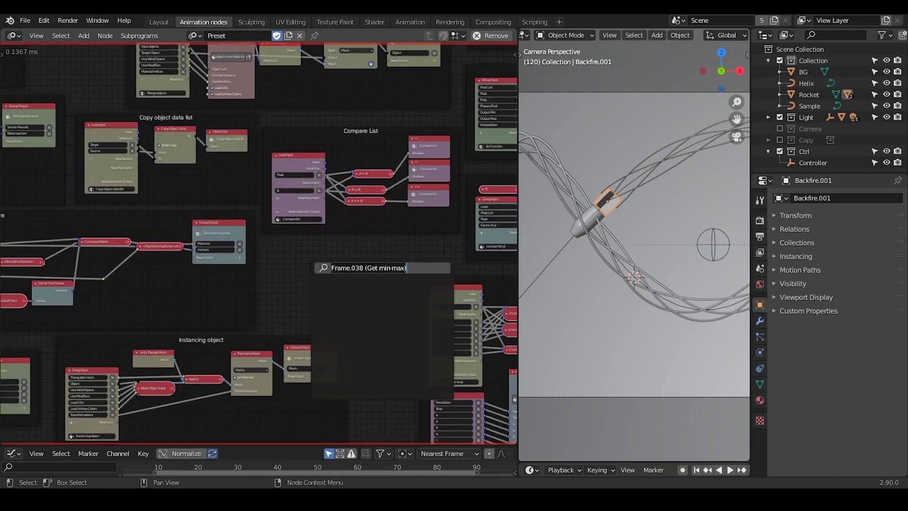
{"action": "type", "text": "get]"}
{"action": "key", "text": "BackSpace"}
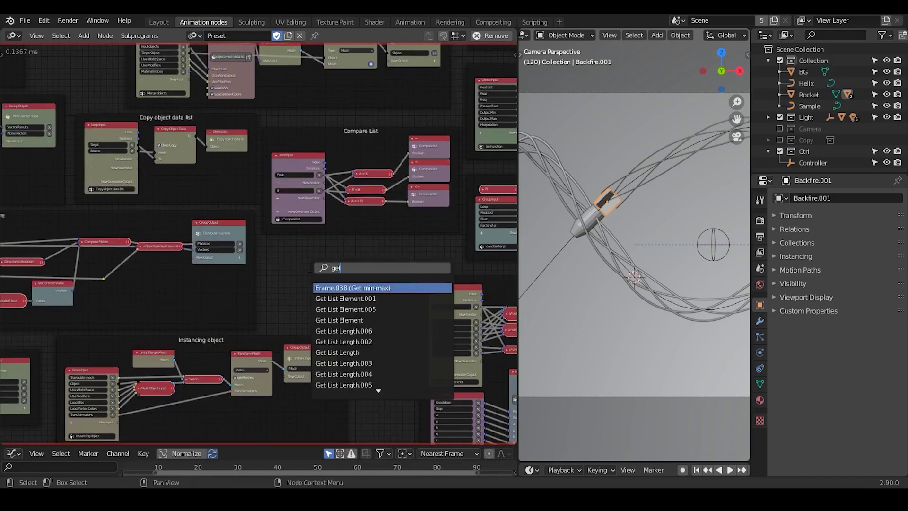
{"action": "key", "text": "Return"}
{"action": "left_click", "coordinate": [304, 255]}
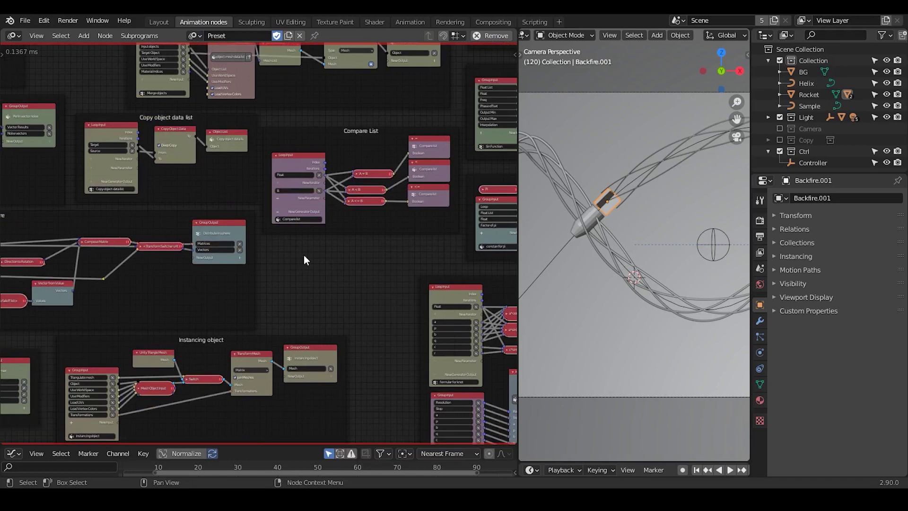
Add a Sort Numbers node just above the Undefined node in the Get min-max frame.
{"action": "middle_click_drag", "start_coordinate": [310, 234], "coordinate": [465, 172]}
{"action": "middle_click_drag", "start_coordinate": [287, 232], "coordinate": [465, 131]}
{"action": "middle_click_drag", "start_coordinate": [217, 177], "coordinate": [143, 171]}
{"action": "middle_click_drag", "start_coordinate": [143, 172], "coordinate": [146, 137], "text": "ctrl"}
{"action": "middle_click_drag", "start_coordinate": [78, 197], "coordinate": [327, 184]}
{"action": "left_click", "coordinate": [152, 185]}
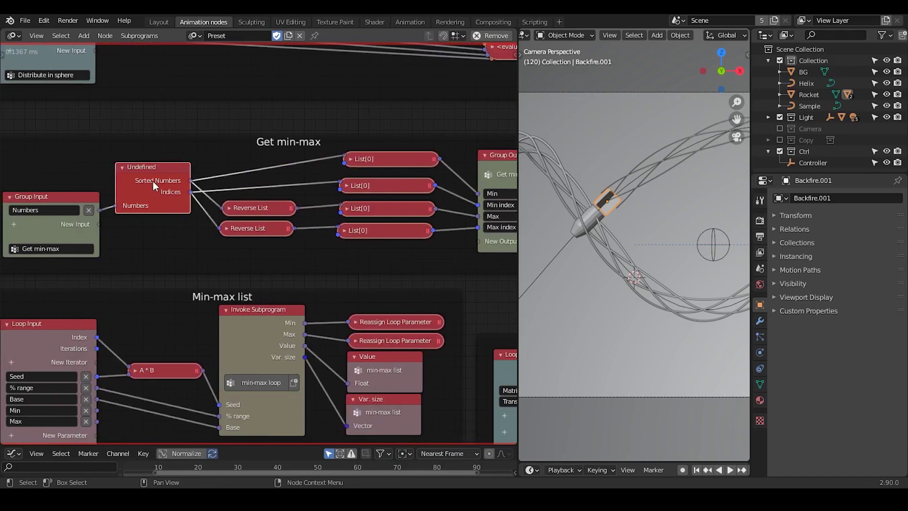
{"action": "key", "text": "ctrl+a"}
{"action": "type", "text": "sor"}
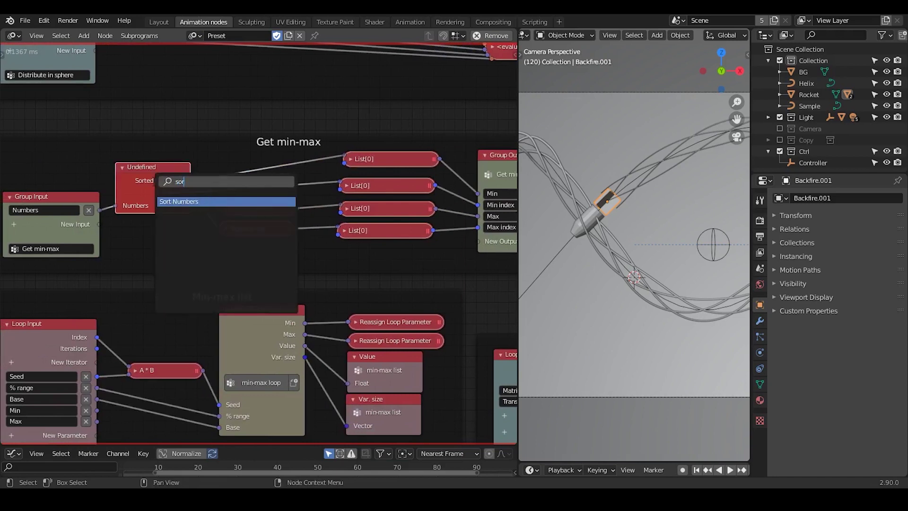
{"action": "key", "text": "Return"}
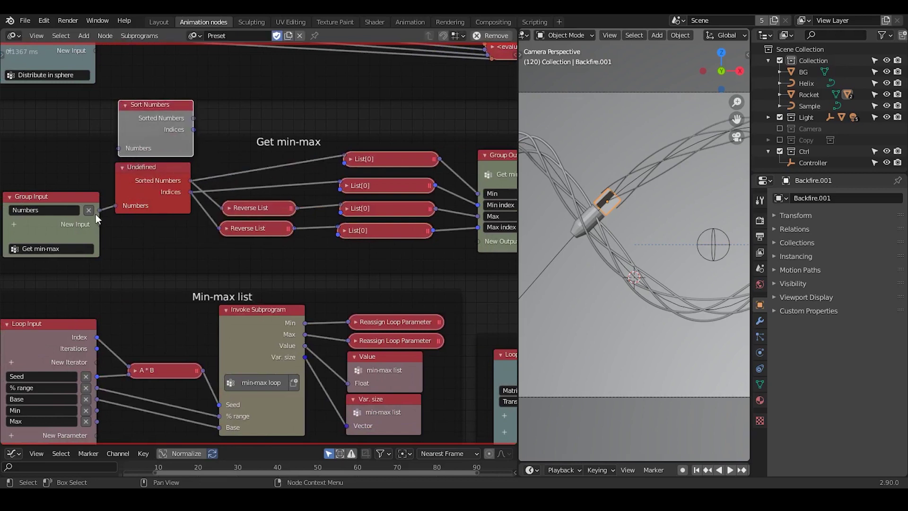
Connect the Group Input's Numbers to Sort Numbers, and its Sorted Numbers output to the upper two List[0] nodes.
{"action": "left_click_drag", "start_coordinate": [99, 210], "coordinate": [152, 182]}
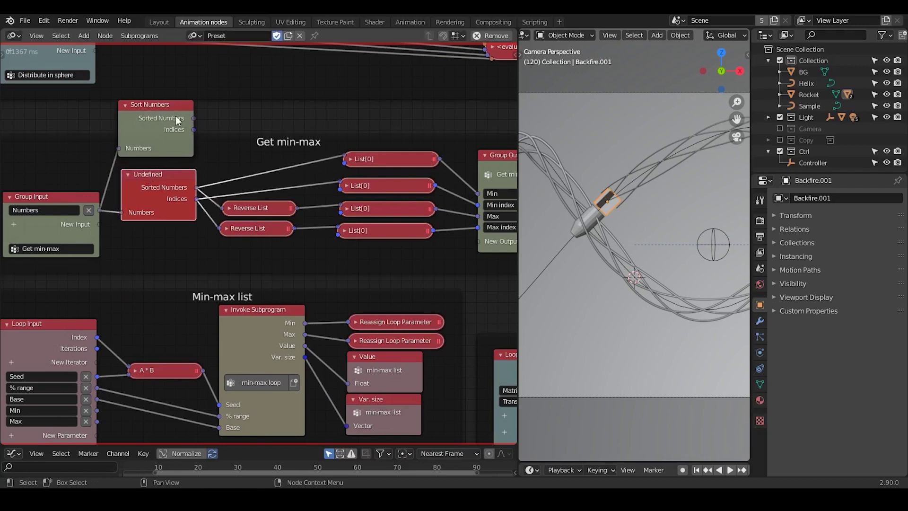
{"action": "left_click_drag", "start_coordinate": [193, 119], "coordinate": [345, 155]}
{"action": "left_click_drag", "start_coordinate": [193, 119], "coordinate": [338, 185]}
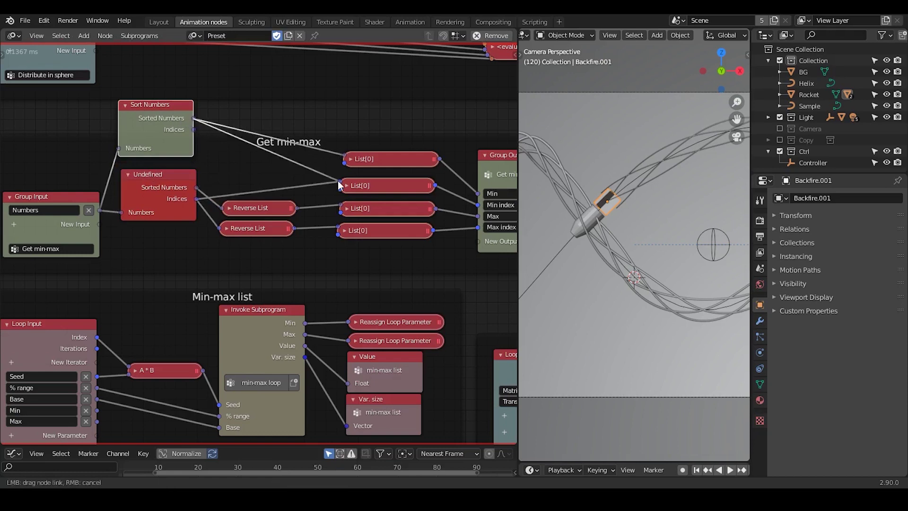
{"action": "left_click_drag", "start_coordinate": [221, 190], "coordinate": [221, 191]}
{"action": "left_click", "coordinate": [165, 175]}
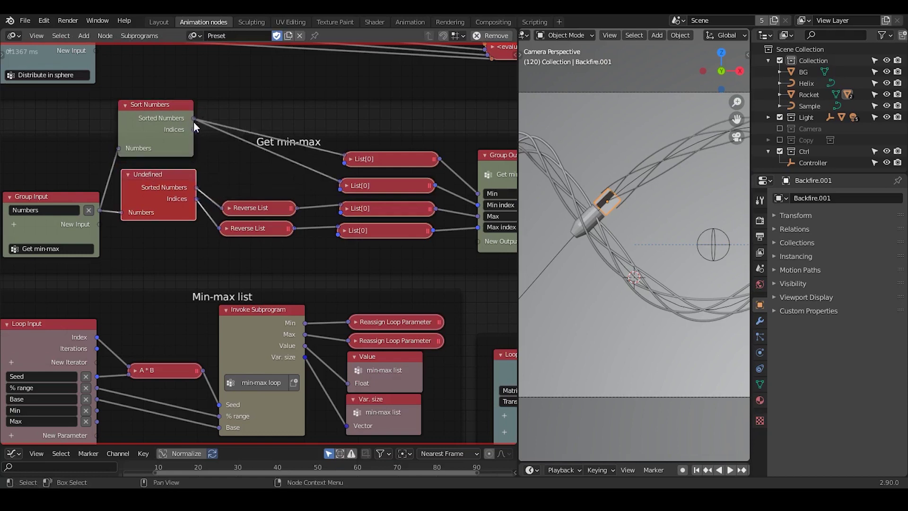
Link the Sort Numbers Indices output to both Reverse List nodes, and replace the Undefined node with Sort Numbers in its place.
{"action": "left_click_drag", "start_coordinate": [193, 129], "coordinate": [222, 208]}
{"action": "left_click", "coordinate": [169, 186]}
{"action": "key", "text": "x"}
{"action": "left_click_drag", "start_coordinate": [193, 130], "coordinate": [220, 227]}
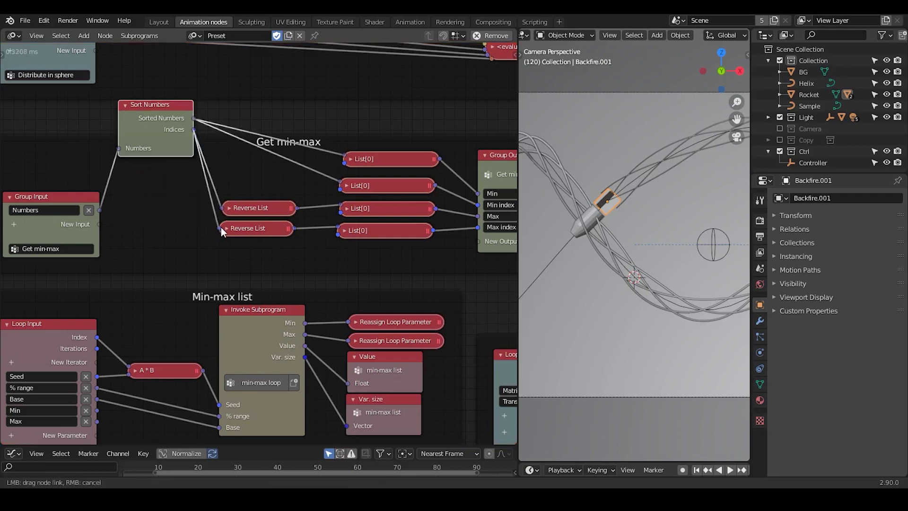
{"action": "left_click_drag", "start_coordinate": [169, 131], "coordinate": [169, 196]}
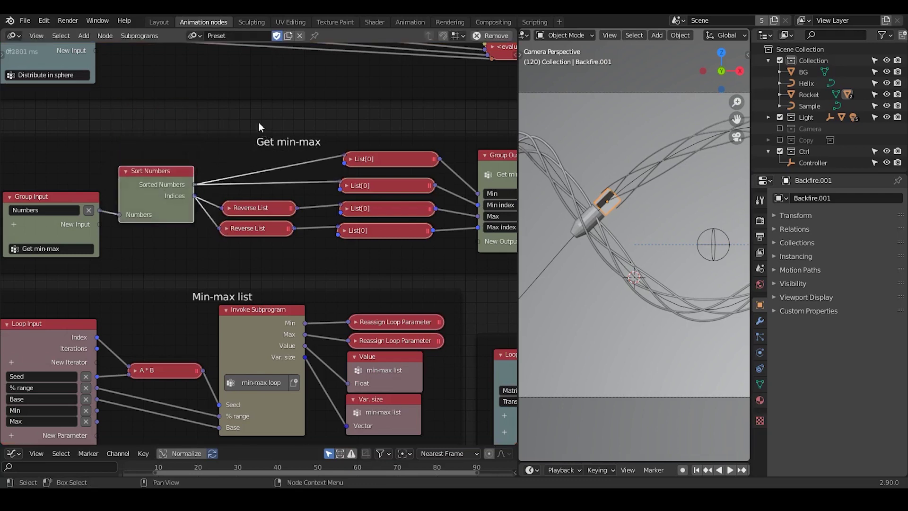
{"action": "left_click", "coordinate": [58, 201]}
{"action": "scroll", "coordinate": [70, 220], "scroll_direction": "up", "scroll_amount": 1}
{"action": "middle_click_drag", "start_coordinate": [71, 220], "coordinate": [126, 192]}
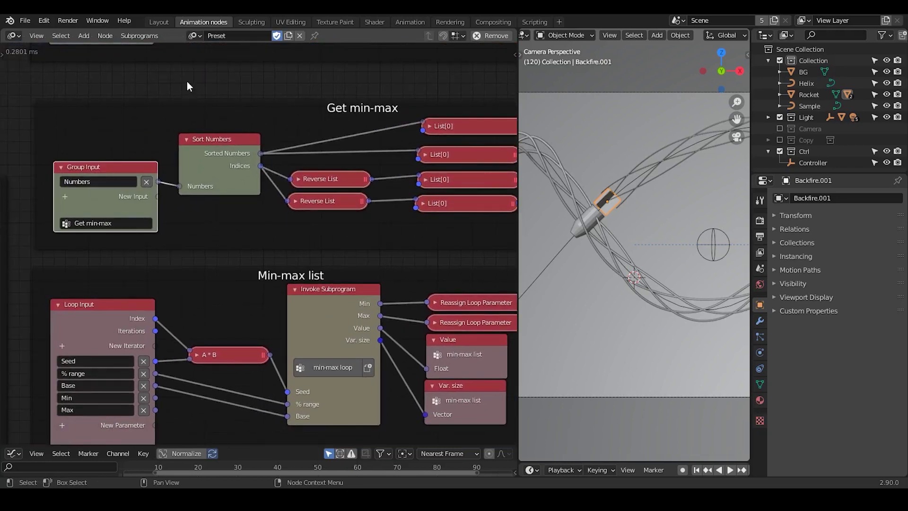
Switch the node editor back to the rocket scene's NodeTree and look over its complete network.
{"action": "left_click", "coordinate": [194, 36]}
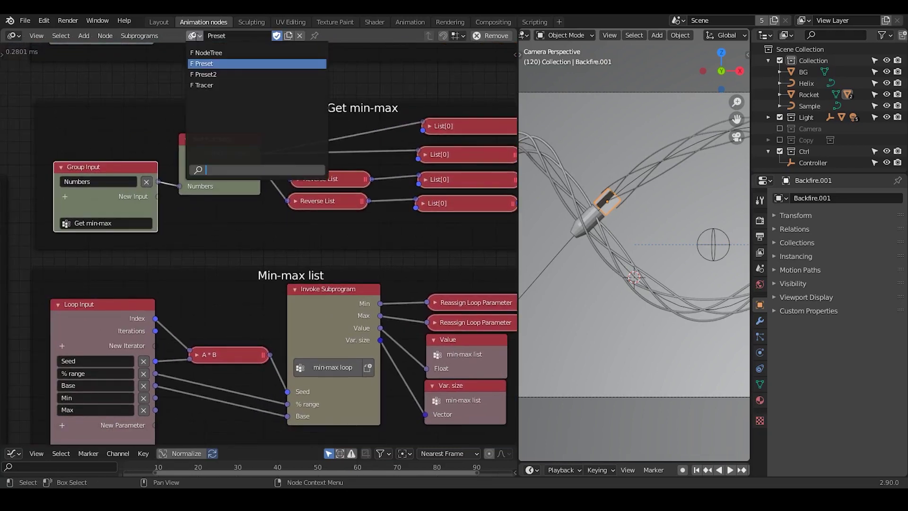
{"action": "left_click", "coordinate": [94, 171]}
{"action": "left_click", "coordinate": [194, 36]}
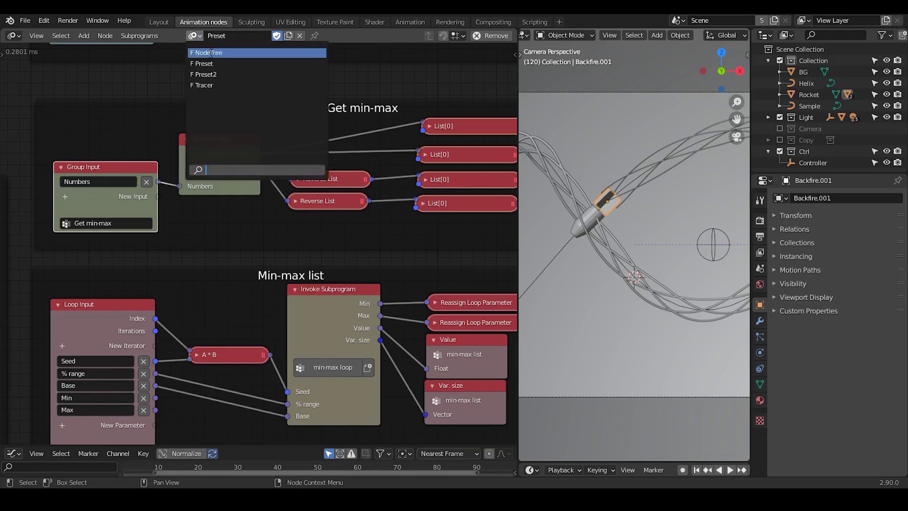
{"action": "left_click", "coordinate": [215, 62]}
{"action": "middle_click_drag", "start_coordinate": [281, 263], "coordinate": [252, 278]}
{"action": "scroll", "coordinate": [240, 227], "scroll_direction": "down", "scroll_amount": 10}
{"action": "left_click_drag", "start_coordinate": [442, 89], "coordinate": [46, 347]}
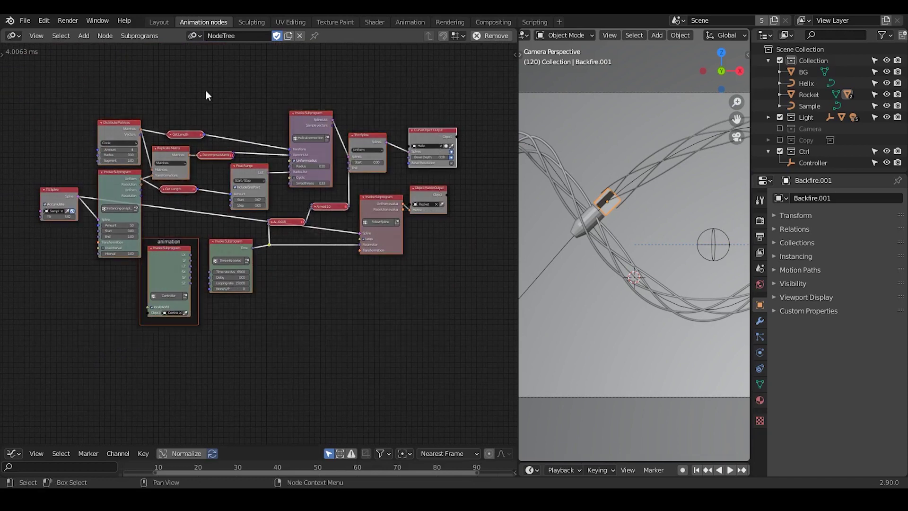
{"action": "middle_click_drag", "start_coordinate": [206, 193], "coordinate": [223, 150]}
{"action": "left_click", "coordinate": [237, 181]}
{"action": "middle_click_drag", "start_coordinate": [236, 181], "coordinate": [219, 211], "text": "ctrl"}
{"action": "scroll", "coordinate": [219, 215], "scroll_direction": "down", "scroll_amount": 1}
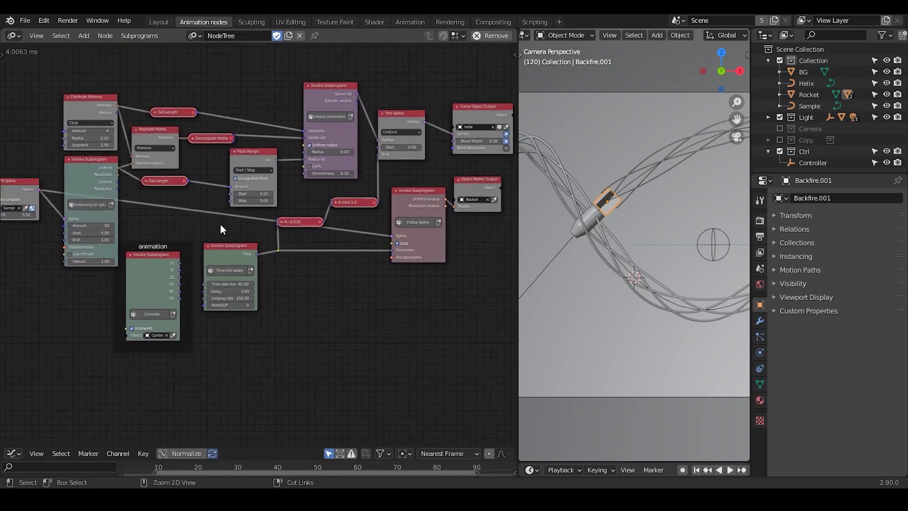
Preview the rocket animation in rendered shading in a widened 3D viewport, scrubbing the current frame to 257.
{"action": "left_click_drag", "start_coordinate": [516, 242], "coordinate": [278, 268]}
{"action": "mouse_move", "coordinate": [609, 470]}
{"action": "left_mouse_down"}
{"action": "mouse_move", "coordinate": [582, 470]}
{"action": "mouse_move", "coordinate": [609, 470]}
{"action": "left_mouse_up"}
{"action": "middle_click_drag", "start_coordinate": [717, 38], "coordinate": [689, 39]}
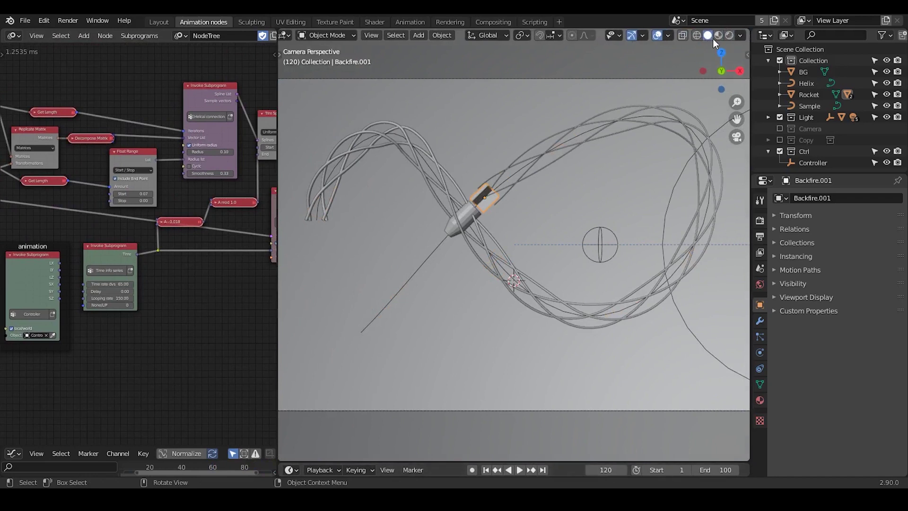
{"action": "left_click", "coordinate": [728, 35]}
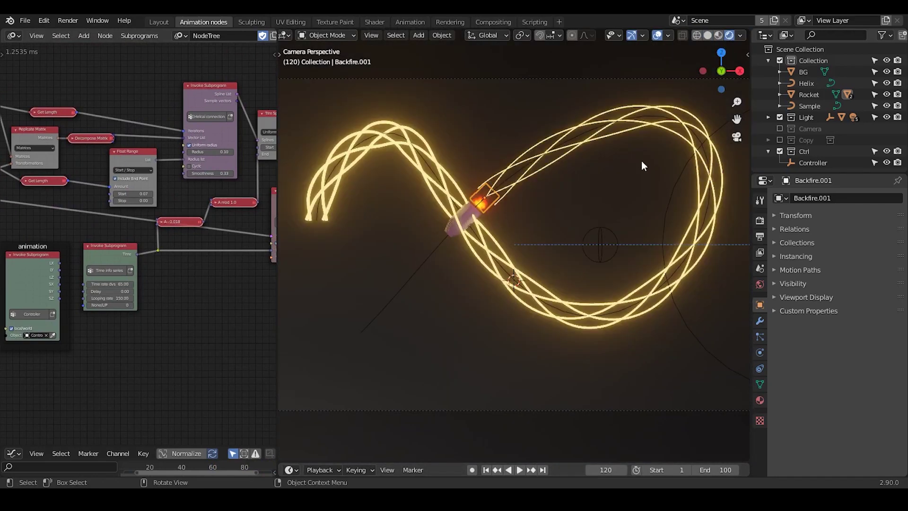
{"action": "left_click_drag", "start_coordinate": [610, 470], "coordinate": [674, 470]}
Widen the node editor again and return the 3D viewport to solid shading.
{"action": "left_click_drag", "start_coordinate": [278, 204], "coordinate": [519, 203]}
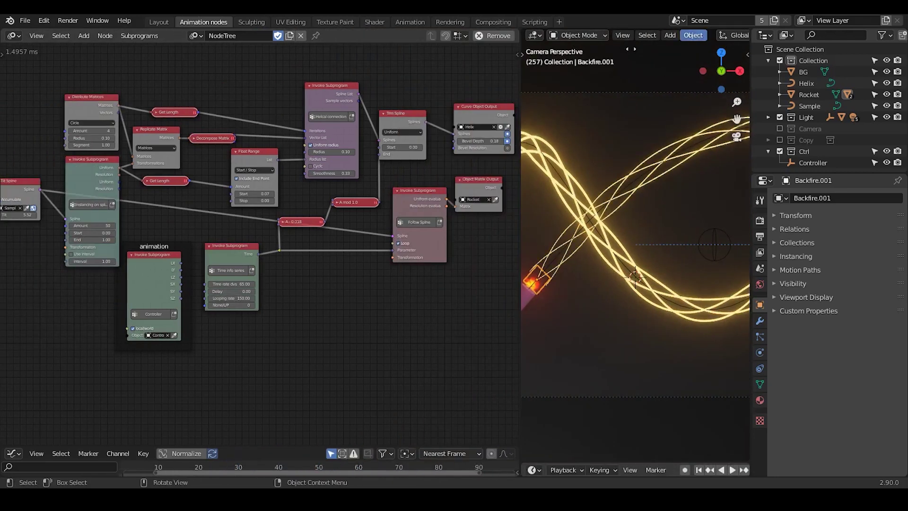
{"action": "scroll", "coordinate": [701, 38], "scroll_direction": "down", "scroll_amount": 5}
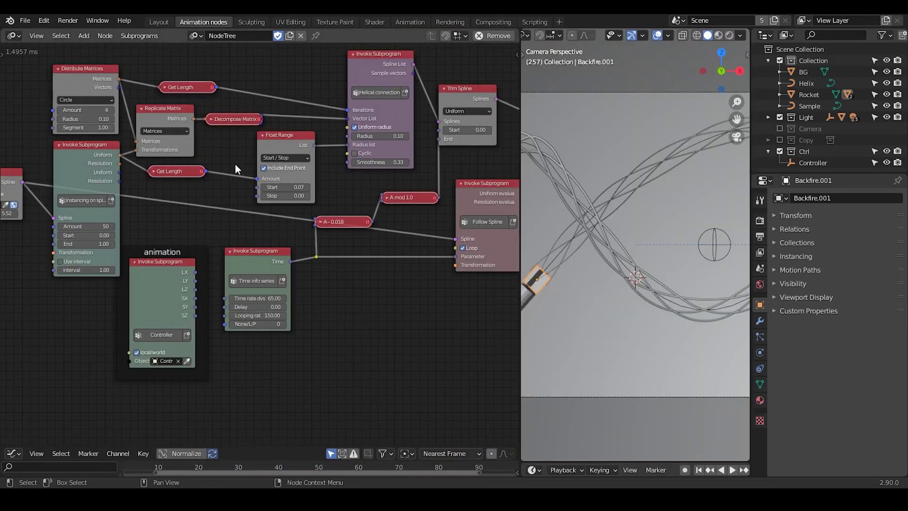
{"action": "middle_click_drag", "start_coordinate": [235, 163], "coordinate": [259, 188]}
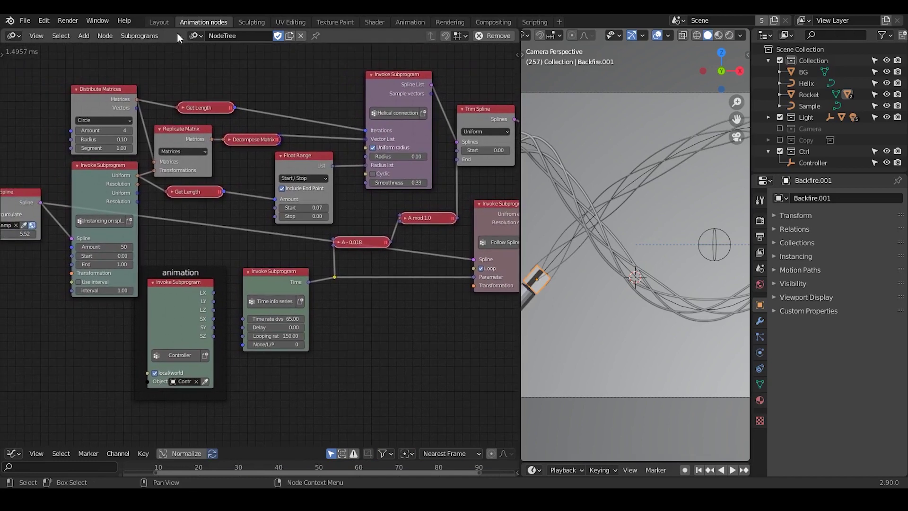
Survey the complete rocket node tree, from the Tilt Spline node to the Curve Object and Object Matrix outputs.
{"action": "left_click", "coordinate": [196, 36]}
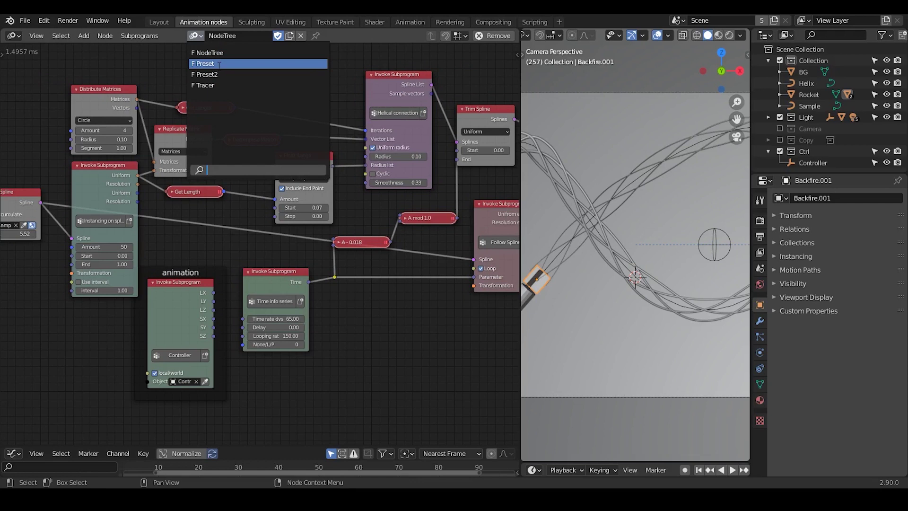
{"action": "left_click", "coordinate": [146, 76]}
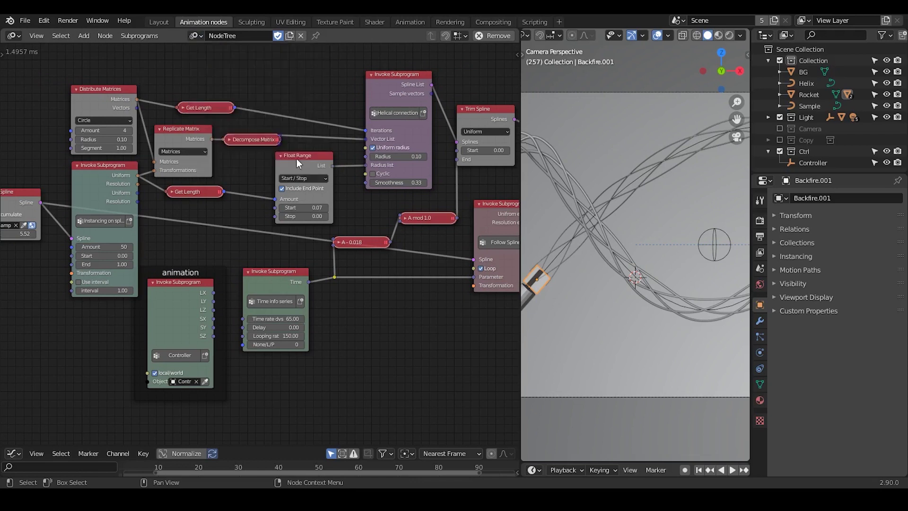
{"action": "scroll", "coordinate": [297, 158], "scroll_direction": "down", "scroll_amount": 4}
{"action": "left_click_drag", "start_coordinate": [485, 76], "coordinate": [33, 340]}
{"action": "left_click", "coordinate": [98, 303]}
{"action": "middle_click_drag", "start_coordinate": [177, 321], "coordinate": [197, 315]}
{"action": "left_click_drag", "start_coordinate": [474, 87], "coordinate": [26, 347]}
{"action": "left_click", "coordinate": [120, 303]}
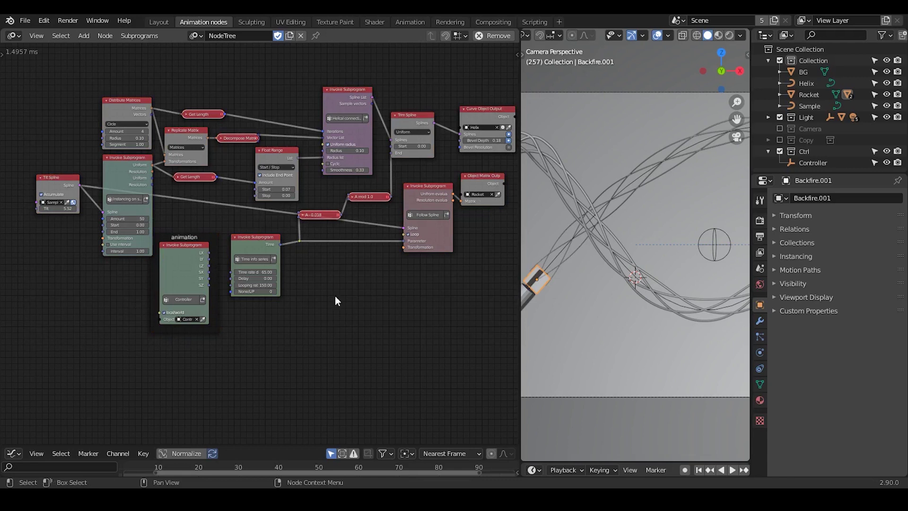
Move the A - 0.018 node slightly upward, and switch the node editor to the Preset tree.
{"action": "middle_click_drag", "start_coordinate": [333, 316], "coordinate": [329, 305]}
{"action": "left_click_drag", "start_coordinate": [310, 203], "coordinate": [310, 195]}
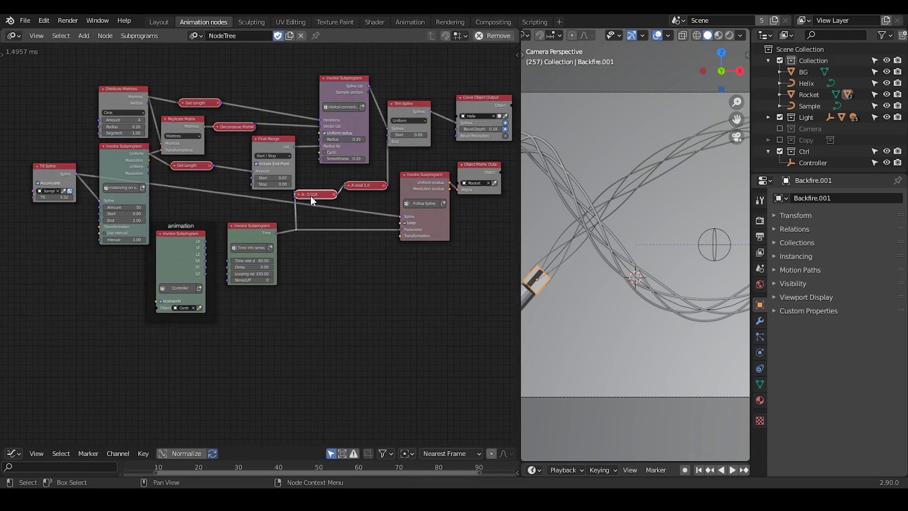
{"action": "left_click", "coordinate": [195, 38]}
{"action": "left_click", "coordinate": [222, 63]}
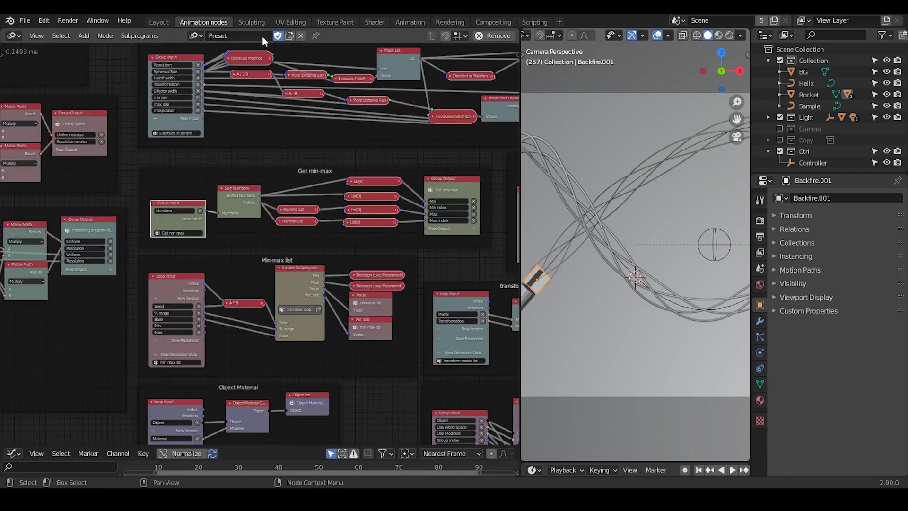
Remove the Preset animation node tree from the file.
{"action": "left_click", "coordinate": [482, 36]}
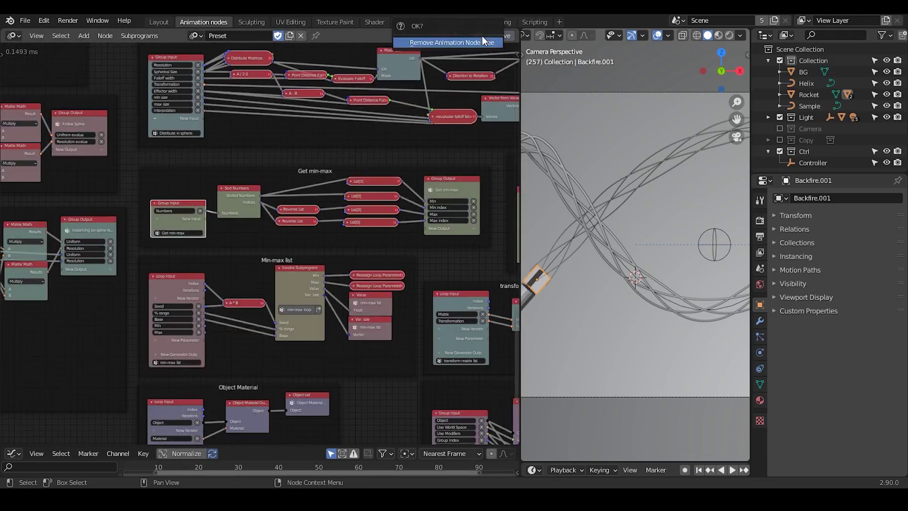
{"action": "left_click", "coordinate": [458, 42]}
{"action": "middle_click_drag", "start_coordinate": [247, 98], "coordinate": [233, 131]}
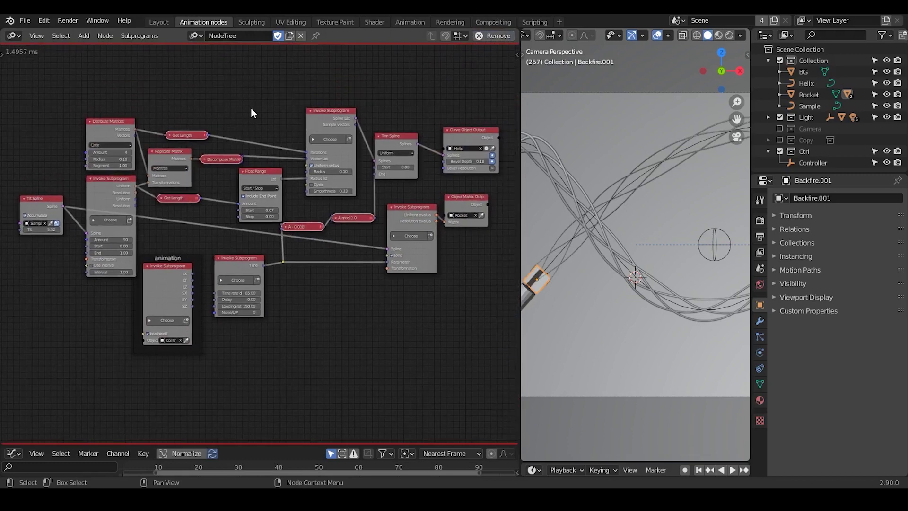
{"action": "middle_click_drag", "start_coordinate": [309, 224], "coordinate": [314, 159], "text": "ctrl"}
Examine the Invoke Subprogram nodes beside Trim Spline and Tilt Spline, and check the list of remaining node trees.
{"action": "middle_click_drag", "start_coordinate": [351, 112], "coordinate": [282, 195]}
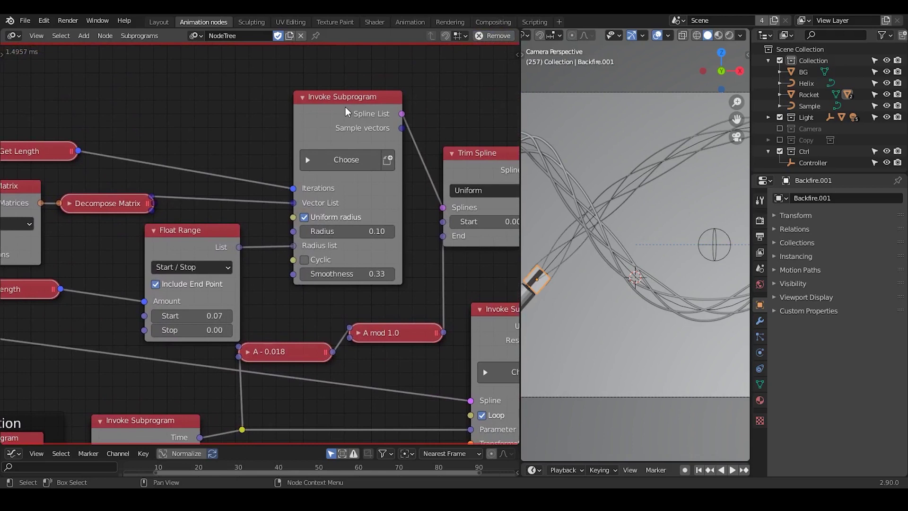
{"action": "left_click", "coordinate": [355, 106]}
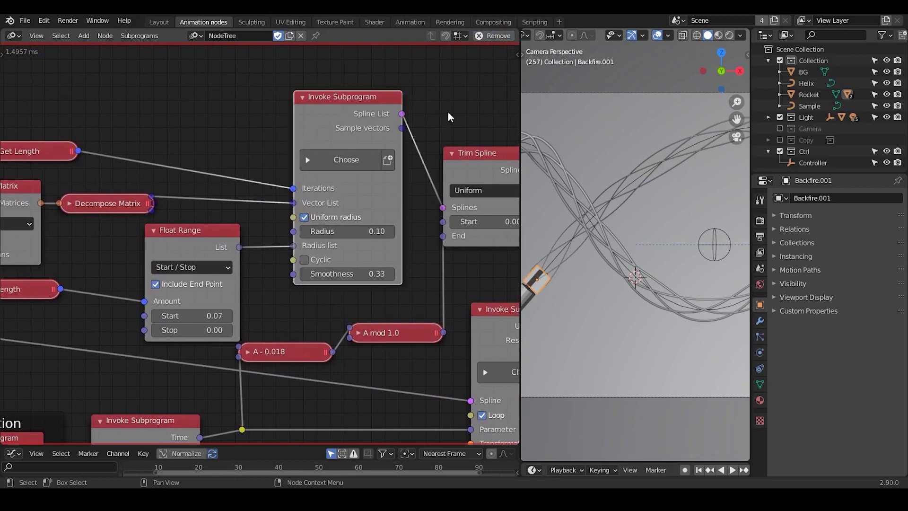
{"action": "left_click", "coordinate": [195, 36]}
{"action": "middle_click_drag", "start_coordinate": [112, 253], "coordinate": [368, 162]}
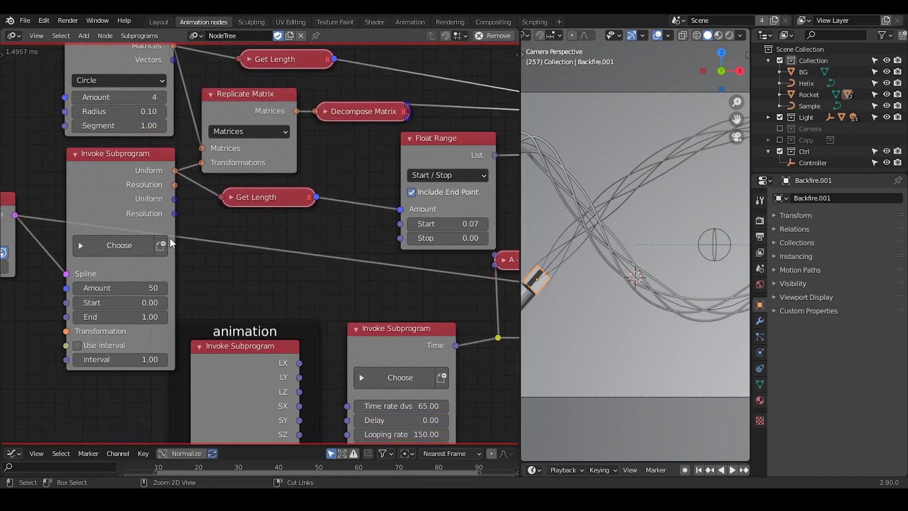
{"action": "middle_click_drag", "start_coordinate": [170, 238], "coordinate": [261, 162]}
{"action": "left_click", "coordinate": [183, 166]}
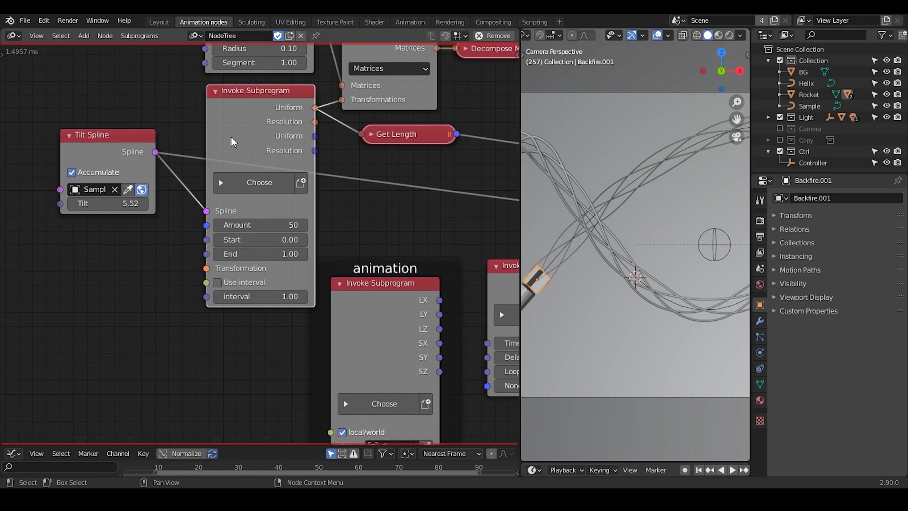
{"action": "middle_click_drag", "start_coordinate": [255, 157], "coordinate": [195, 192]}
{"action": "middle_click_drag", "start_coordinate": [182, 138], "coordinate": [226, 121]}
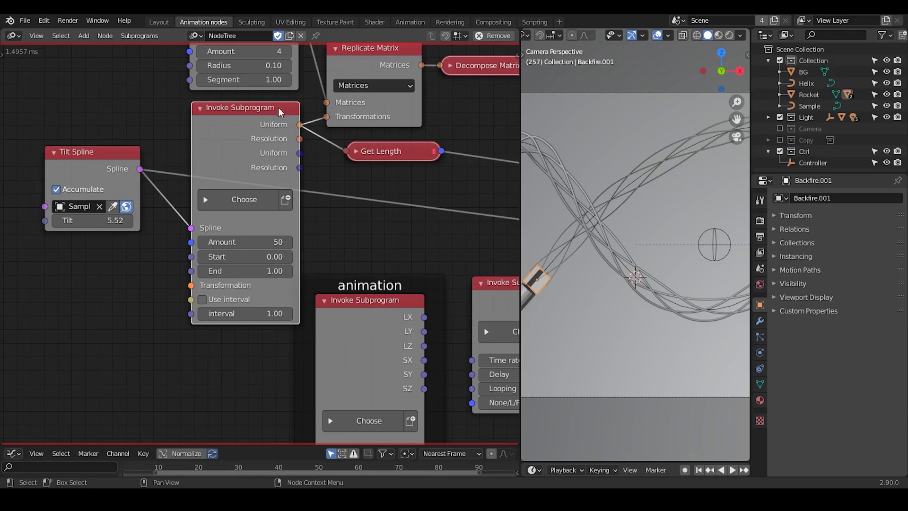
{"action": "left_click", "coordinate": [195, 36]}
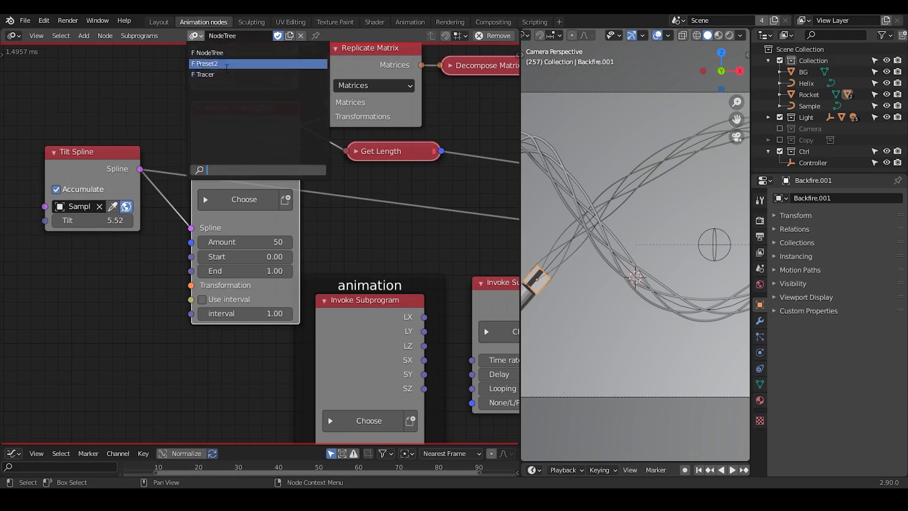
{"action": "left_click", "coordinate": [146, 82]}
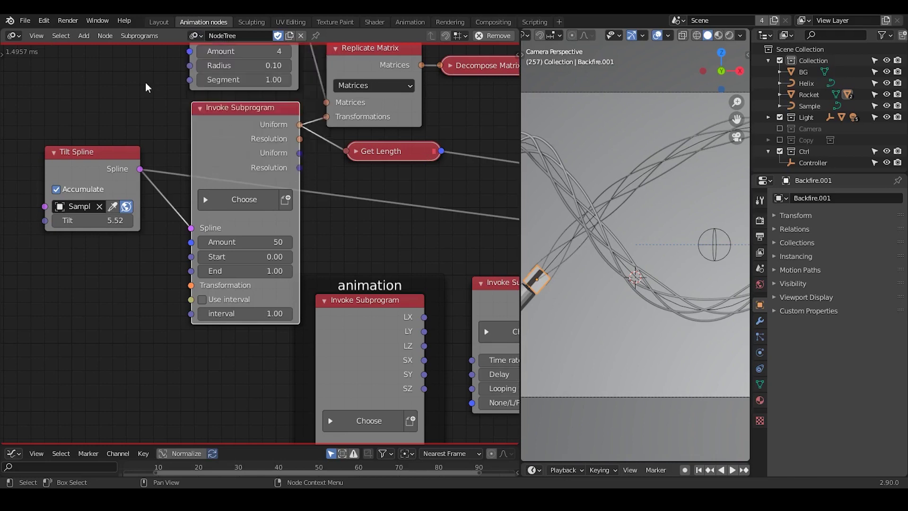
Start appending data and browse into Appending file 2.1.blend in the 2.1 folder.
{"action": "left_click", "coordinate": [25, 21]}
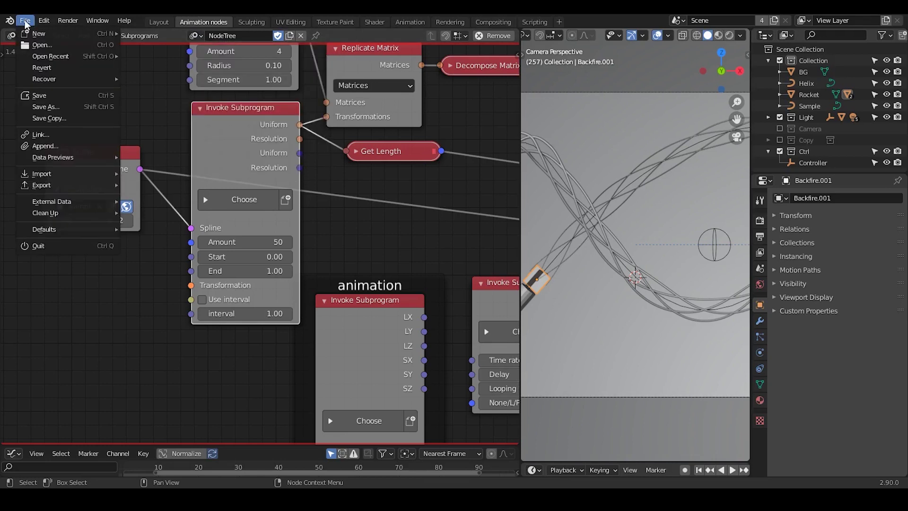
{"action": "left_click", "coordinate": [67, 146]}
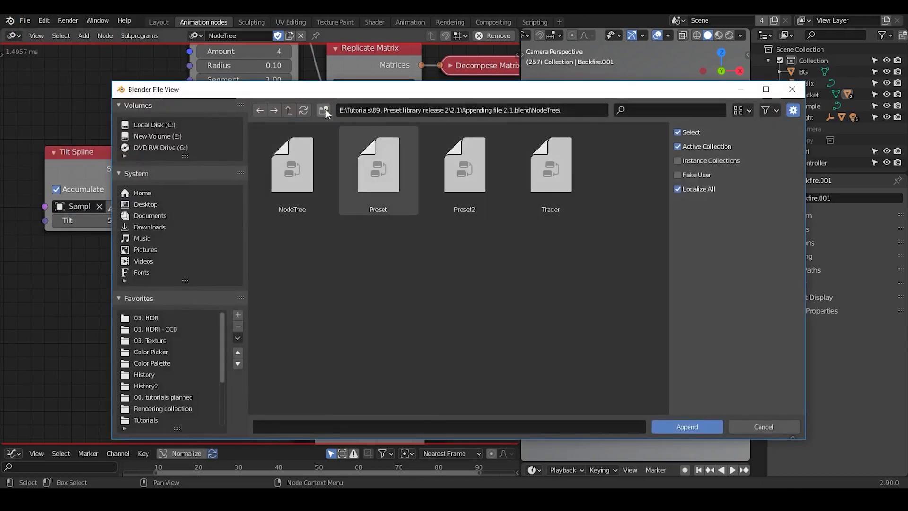
{"action": "left_click", "coordinate": [288, 108]}
{"action": "left_click", "coordinate": [288, 108]}
{"action": "left_click", "coordinate": [288, 108]}
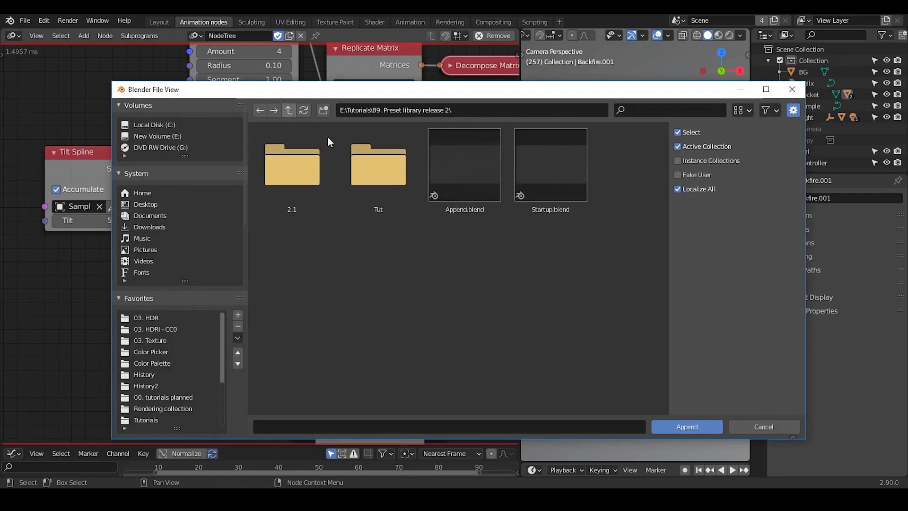
{"action": "double_click", "coordinate": [291, 170]}
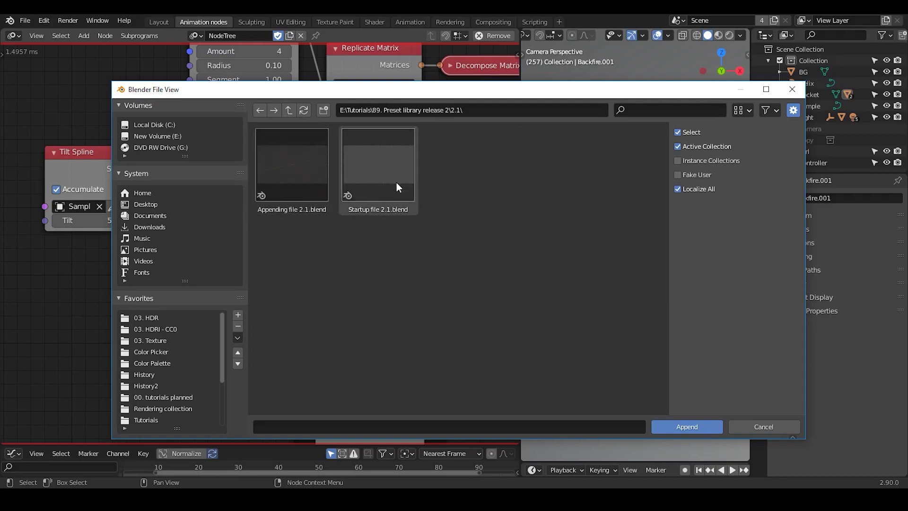
{"action": "left_click", "coordinate": [304, 174]}
{"action": "double_click", "coordinate": [305, 186]}
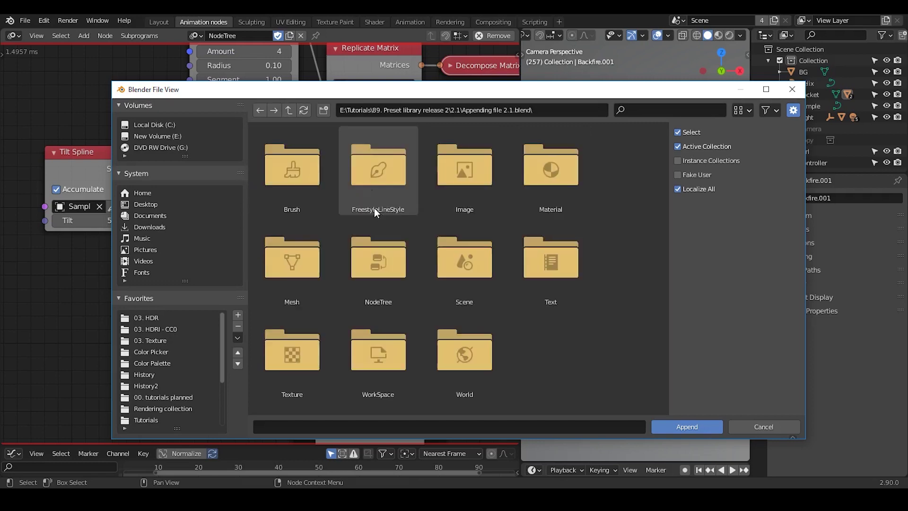
Append the Preset node tree from the file's NodeTree data.
{"action": "left_click", "coordinate": [388, 274]}
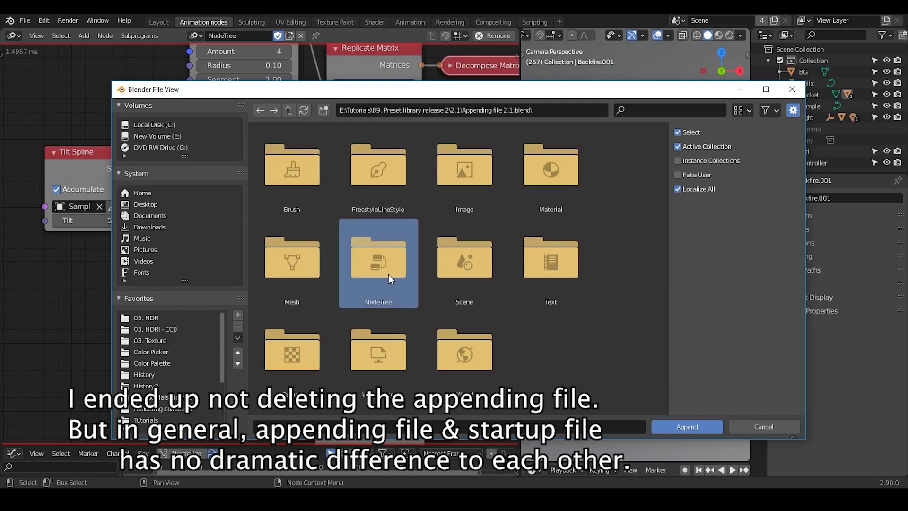
{"action": "double_click", "coordinate": [380, 257]}
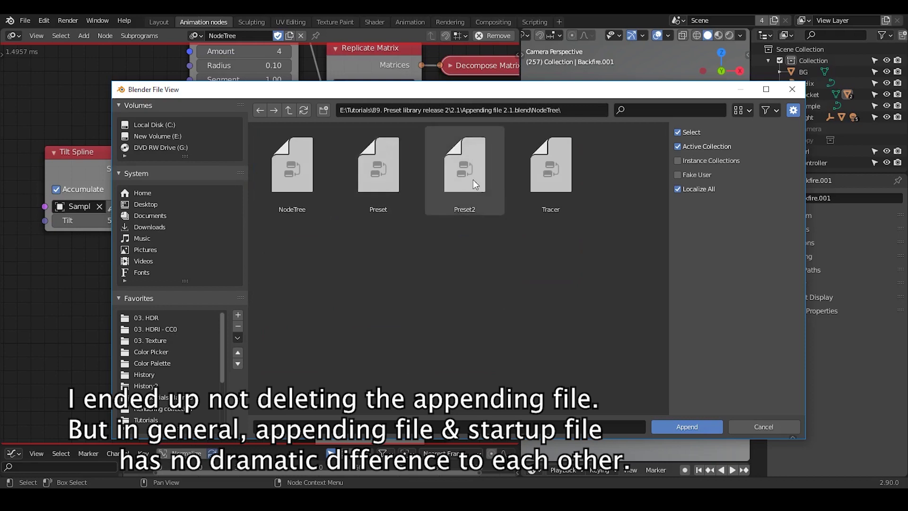
{"action": "left_click_drag", "start_coordinate": [583, 259], "coordinate": [286, 157]}
{"action": "left_click", "coordinate": [493, 260]}
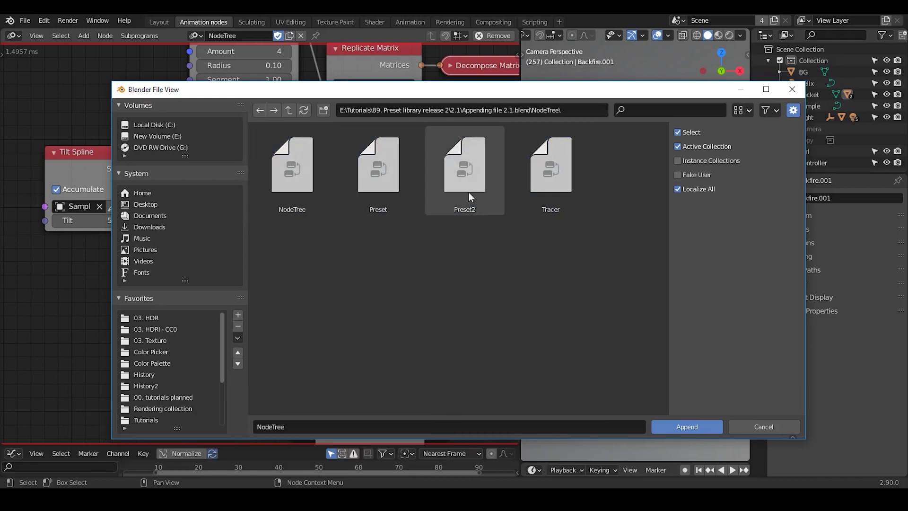
{"action": "left_click", "coordinate": [289, 110]}
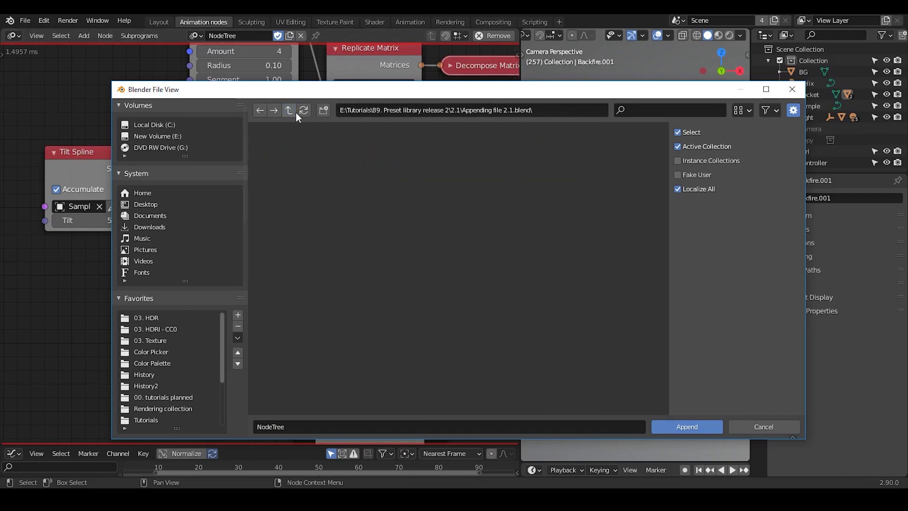
{"action": "double_click", "coordinate": [385, 266]}
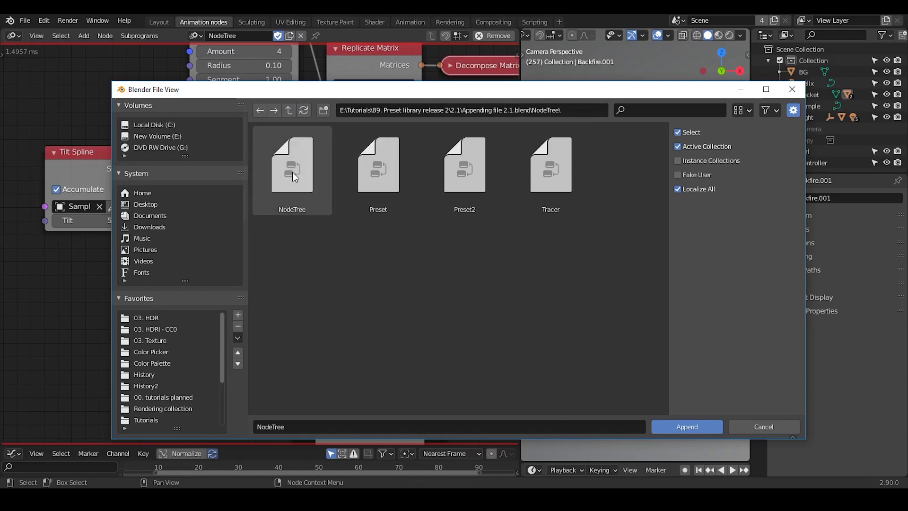
{"action": "left_click", "coordinate": [415, 180]}
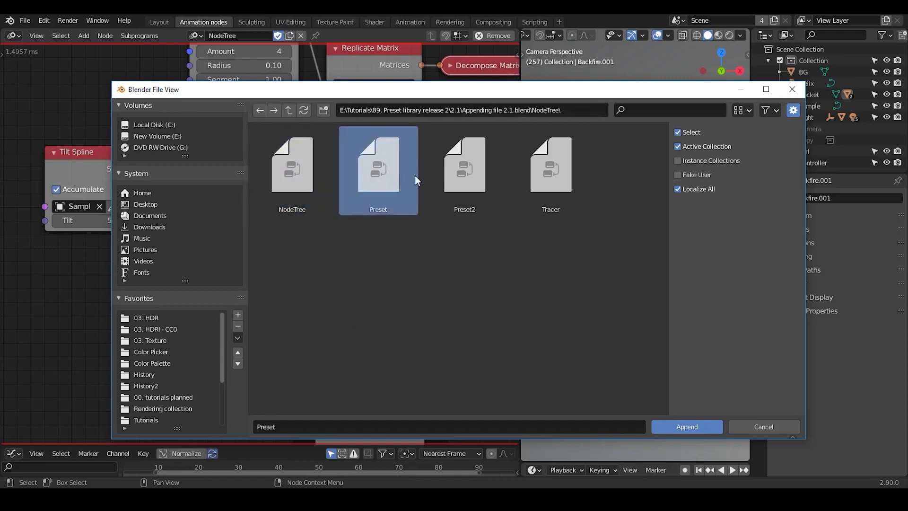
{"action": "left_click", "coordinate": [495, 192]}
{"action": "left_click", "coordinate": [550, 187]}
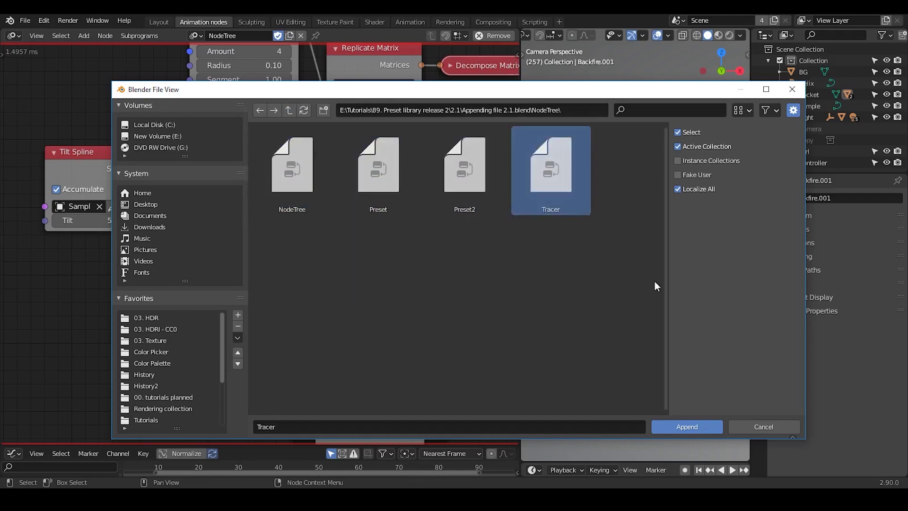
{"action": "left_click", "coordinate": [398, 188]}
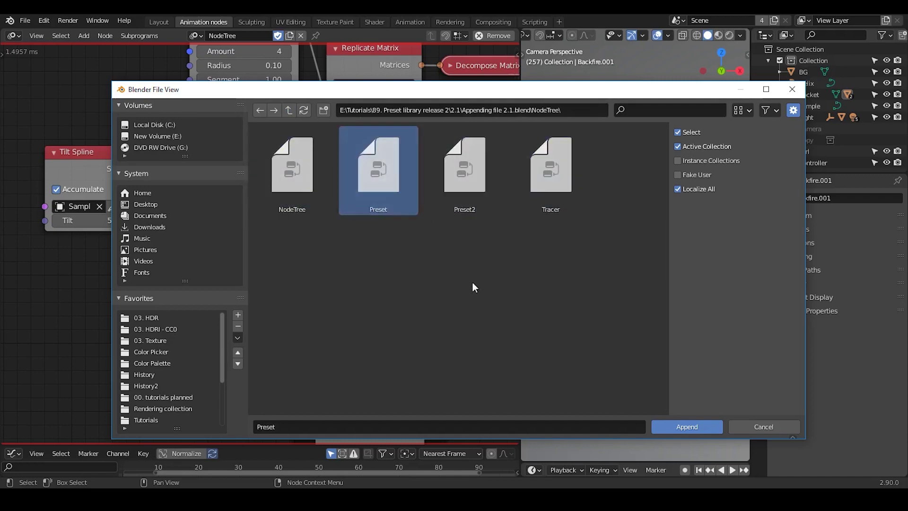
{"action": "double_click", "coordinate": [385, 194]}
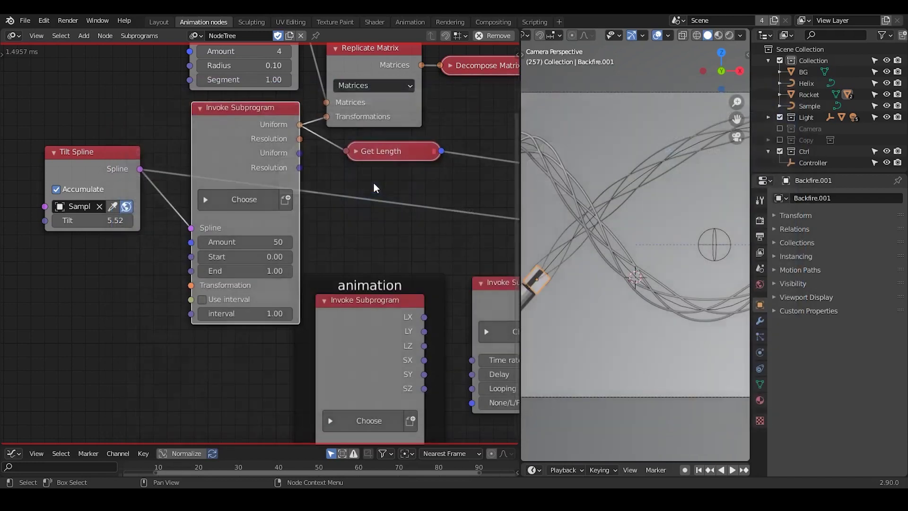
Check the Invoke Subprogram nodes across the rocket tree and retry its execution from the reported problem.
{"action": "middle_click_drag", "start_coordinate": [336, 233], "coordinate": [346, 214]}
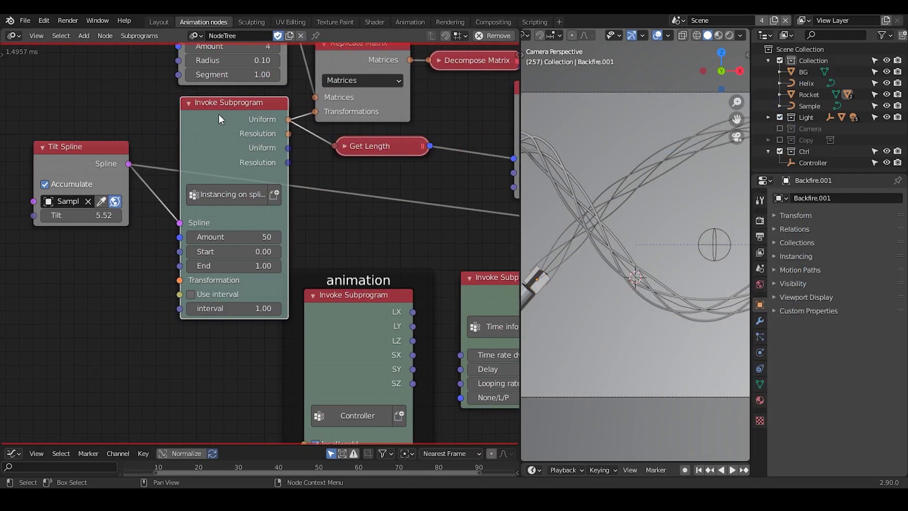
{"action": "mouse_move", "coordinate": [307, 180]}
{"action": "middle_mouse_down"}
{"action": "mouse_move", "coordinate": [62, 294]}
{"action": "mouse_move", "coordinate": [182, 207]}
{"action": "middle_mouse_up"}
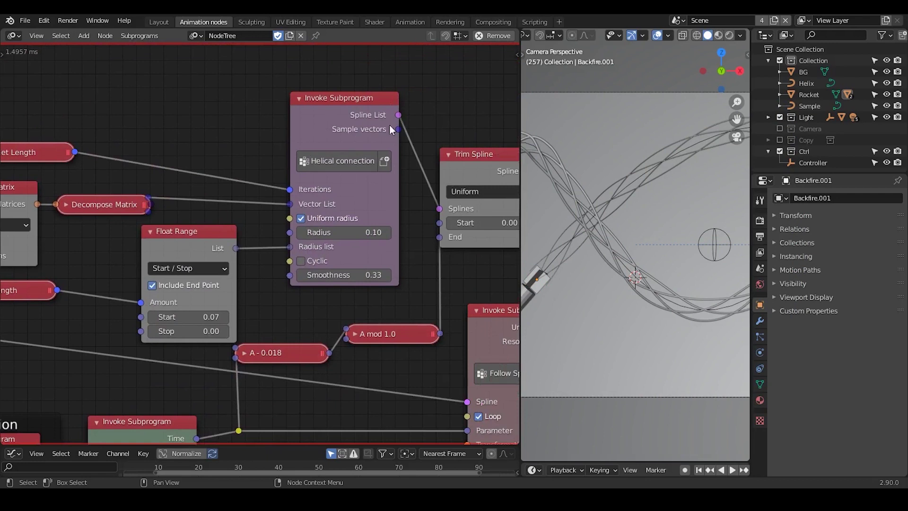
{"action": "middle_click_drag", "start_coordinate": [257, 179], "coordinate": [357, 128]}
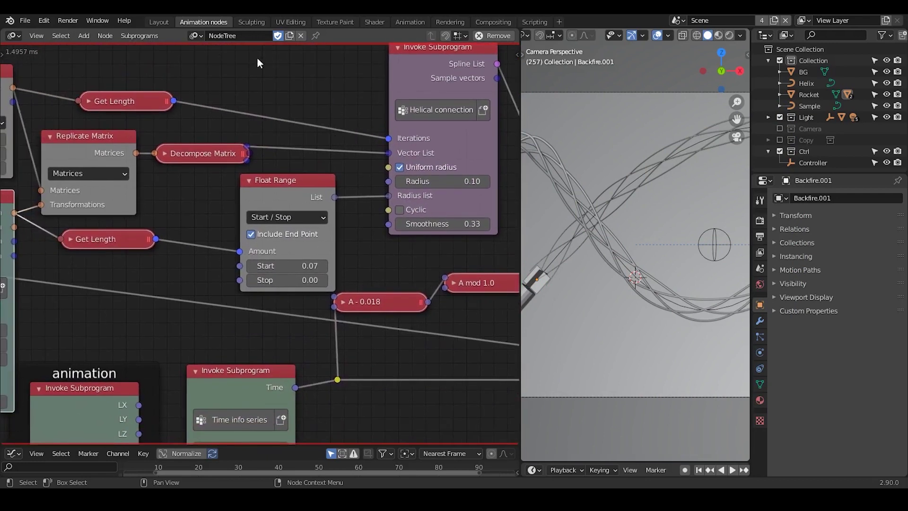
{"action": "middle_click_drag", "start_coordinate": [303, 186], "coordinate": [256, 208]}
{"action": "middle_click_drag", "start_coordinate": [268, 152], "coordinate": [247, 213], "text": "ctrl"}
{"action": "middle_click_drag", "start_coordinate": [262, 193], "coordinate": [311, 138]}
{"action": "key", "text": "n"}
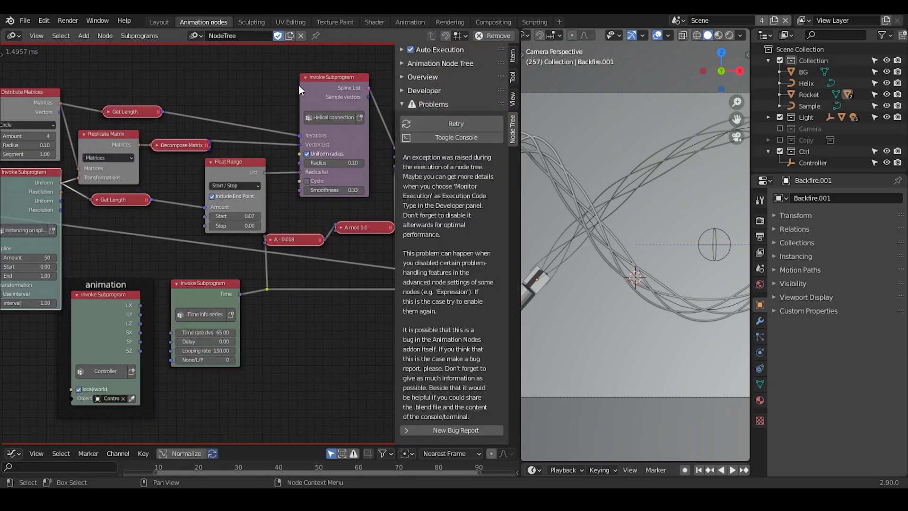
{"action": "left_click", "coordinate": [458, 123]}
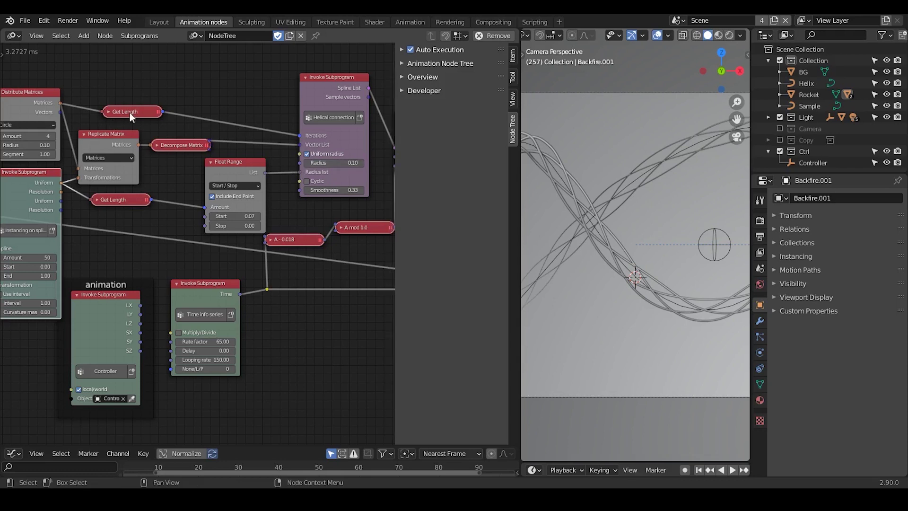
Move the upper Get Length node closer to the Helical connection node and hide the node editor's sidebar.
{"action": "left_click_drag", "start_coordinate": [134, 110], "coordinate": [186, 101]}
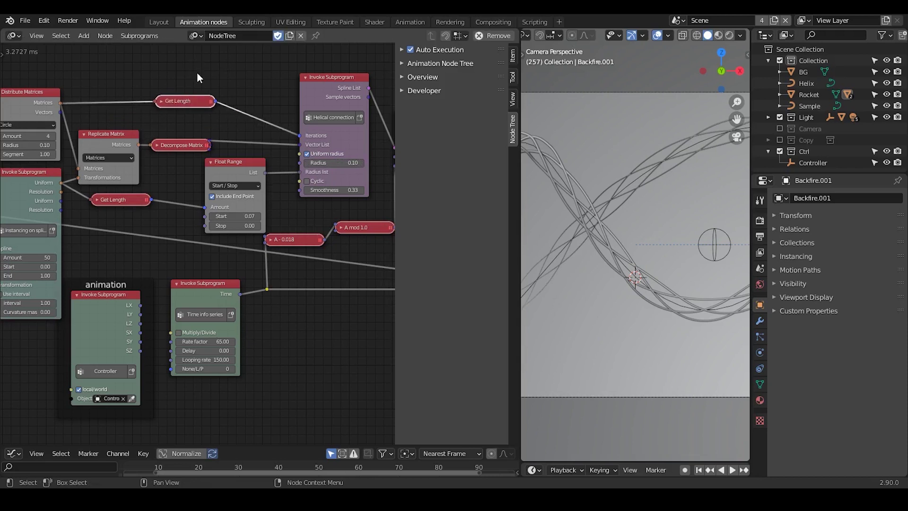
{"action": "key", "text": "n"}
{"action": "middle_click_drag", "start_coordinate": [282, 216], "coordinate": [331, 190]}
{"action": "middle_click_drag", "start_coordinate": [288, 170], "coordinate": [217, 190]}
Widen the 3D viewport, enlarge the timeline beneath it, and scrub the rocket animation to frame 40.
{"action": "left_click_drag", "start_coordinate": [518, 227], "coordinate": [279, 227]}
{"action": "middle_click_drag", "start_coordinate": [500, 222], "coordinate": [490, 275], "text": "ctrl"}
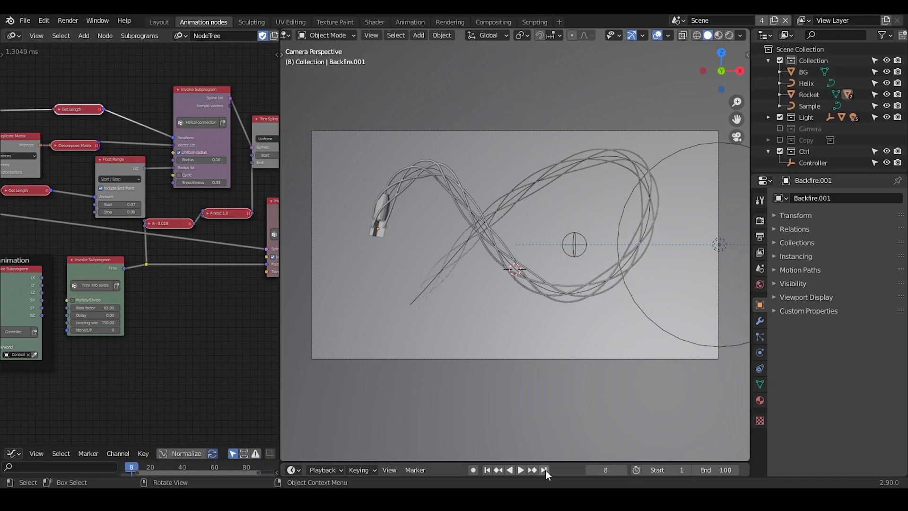
{"action": "left_click_drag", "start_coordinate": [544, 462], "coordinate": [492, 290]}
{"action": "left_click_drag", "start_coordinate": [607, 312], "coordinate": [540, 334]}
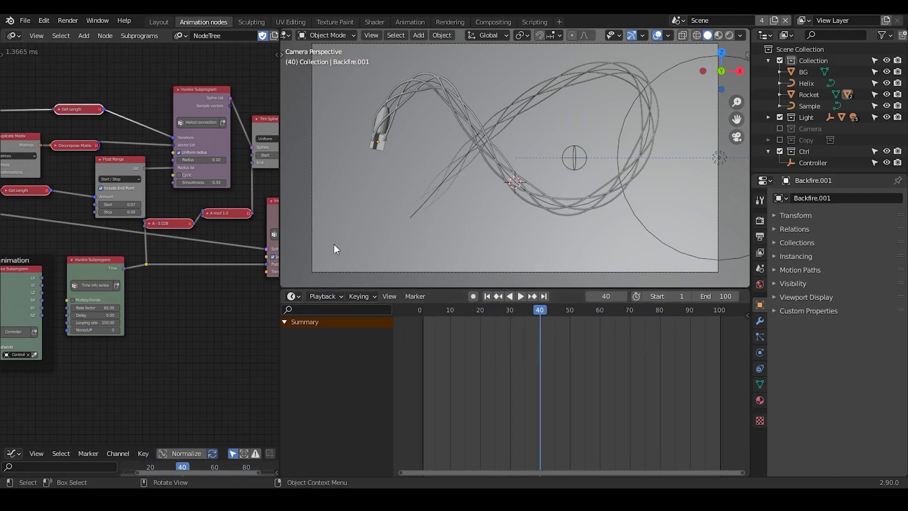
Widen the node editor and inspect the inputs of the Time info series subprogram node.
{"action": "left_click_drag", "start_coordinate": [280, 190], "coordinate": [473, 193]}
{"action": "scroll", "coordinate": [242, 331], "scroll_direction": "up", "scroll_amount": 1}
{"action": "middle_click_drag", "start_coordinate": [241, 331], "coordinate": [339, 219]}
{"action": "scroll", "coordinate": [352, 171], "scroll_direction": "up", "scroll_amount": 6}
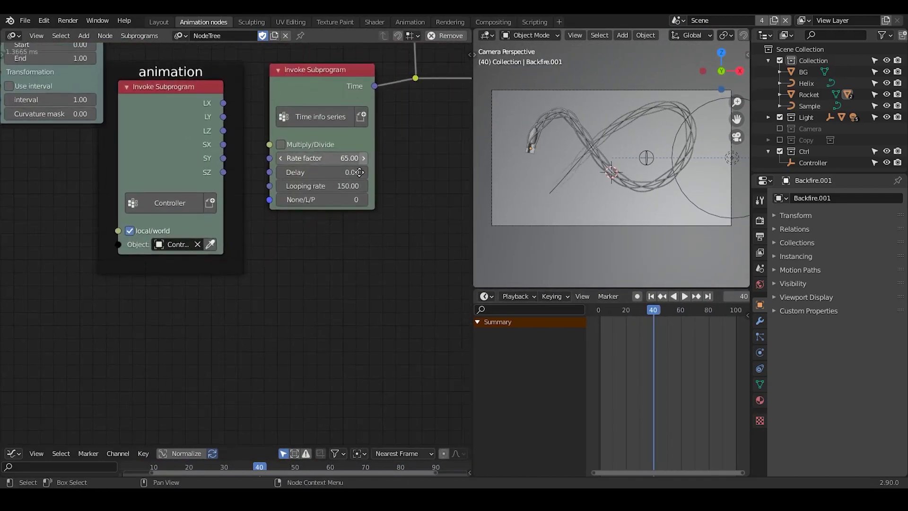
{"action": "middle_click_drag", "start_coordinate": [366, 158], "coordinate": [313, 219]}
{"action": "scroll", "coordinate": [311, 184], "scroll_direction": "up", "scroll_amount": 1}
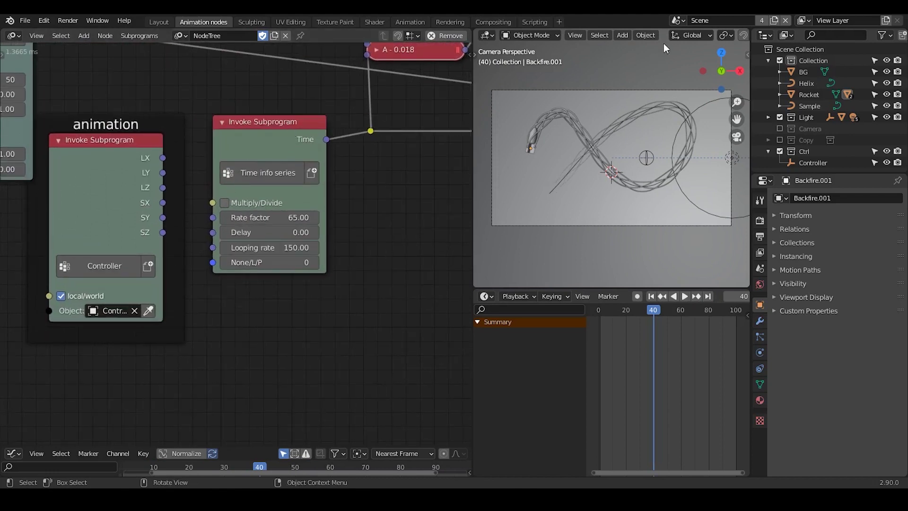
Switch to Scene.001 and widen its 3D viewport.
{"action": "left_click", "coordinate": [676, 22]}
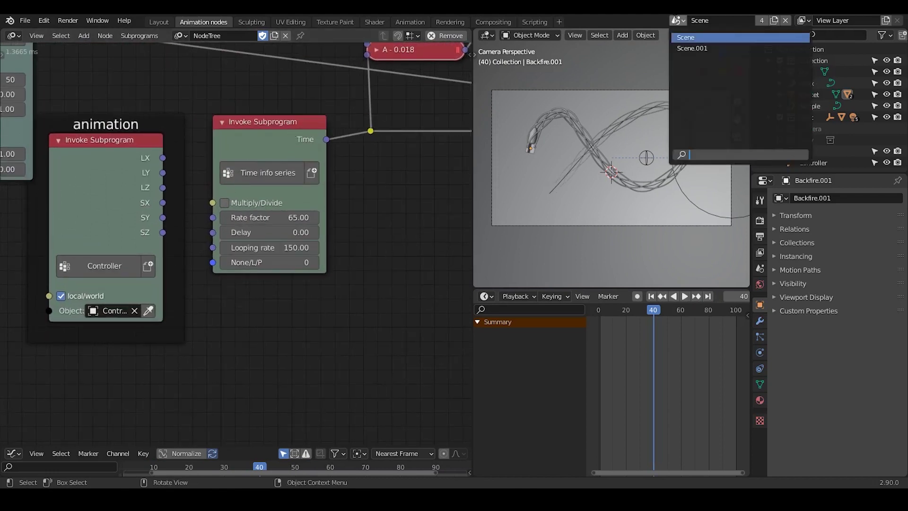
{"action": "left_click", "coordinate": [693, 49]}
{"action": "left_click_drag", "start_coordinate": [473, 108], "coordinate": [310, 113]}
{"action": "middle_click_drag", "start_coordinate": [554, 135], "coordinate": [524, 171]}
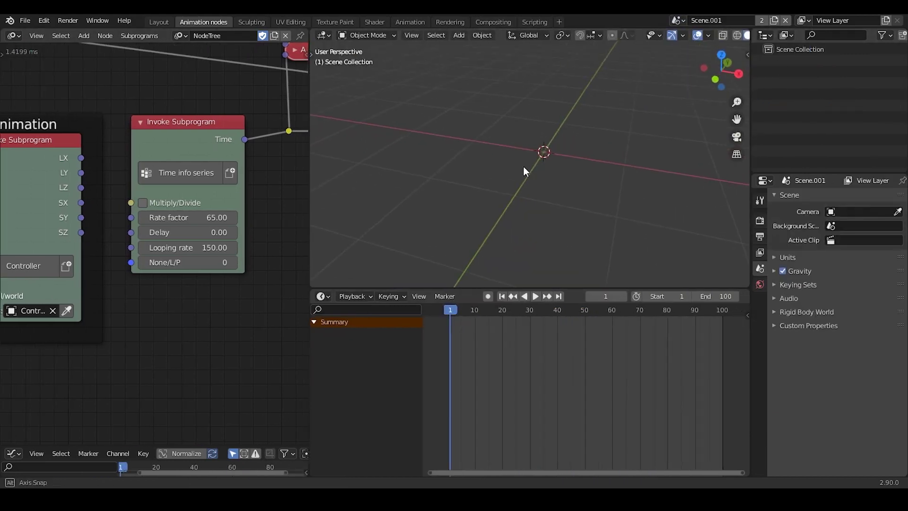
Display the Preset node tree, widen the node editor, and view the overall layout of its subprogram frames.
{"action": "left_click", "coordinate": [182, 37]}
{"action": "left_click", "coordinate": [188, 63]}
{"action": "scroll", "coordinate": [192, 167], "scroll_direction": "up", "scroll_amount": 1}
{"action": "scroll", "coordinate": [192, 162], "scroll_direction": "down", "scroll_amount": 1, "text": "ctrl"}
{"action": "middle_click_drag", "start_coordinate": [192, 163], "coordinate": [169, 353], "text": "ctrl"}
{"action": "middle_click_drag", "start_coordinate": [161, 265], "coordinate": [146, 116]}
{"action": "left_click_drag", "start_coordinate": [309, 182], "coordinate": [509, 183]}
{"action": "middle_click_drag", "start_coordinate": [274, 255], "coordinate": [218, 162], "text": "ctrl"}
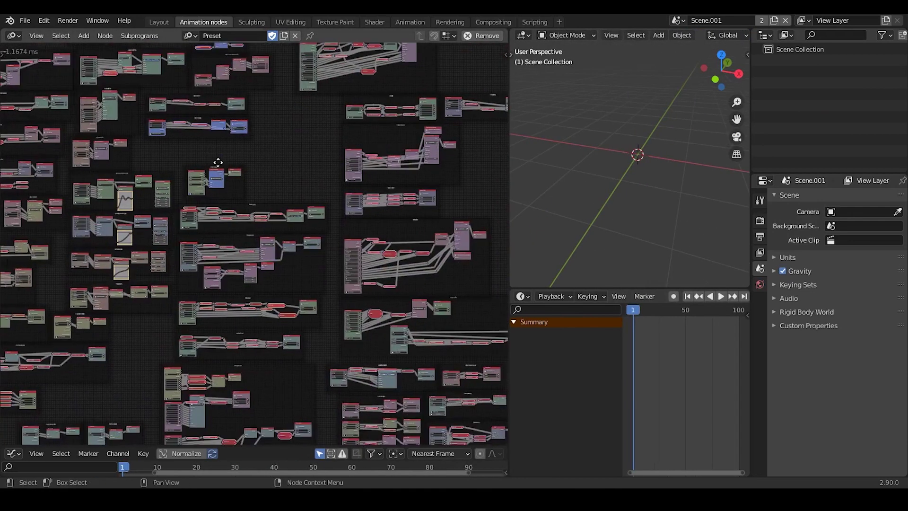
Show the node editor's sidebar and expand the Animation Node Tree settings of the Preset tree.
{"action": "key", "text": "n"}
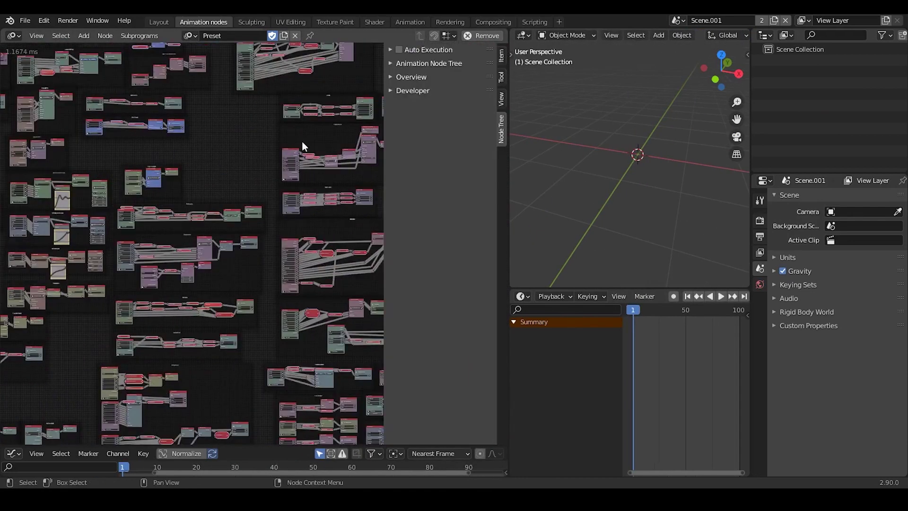
{"action": "left_click", "coordinate": [503, 56]}
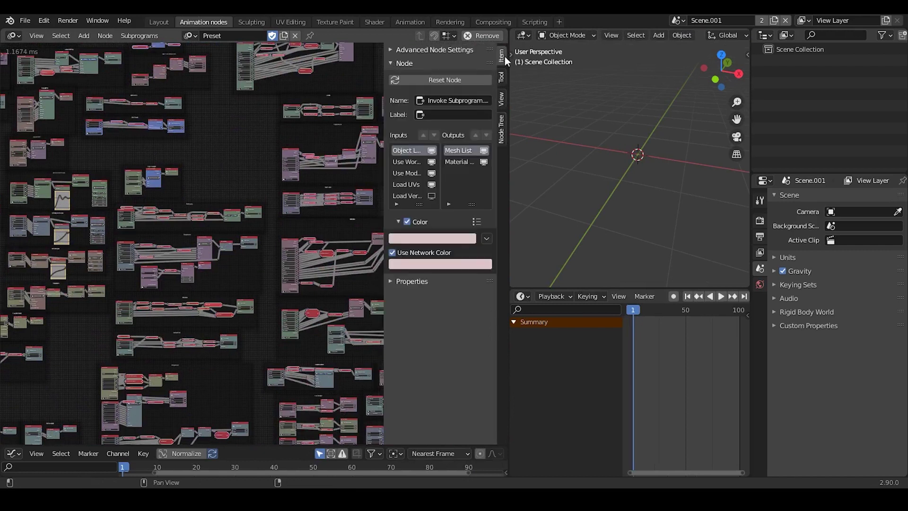
{"action": "left_click", "coordinate": [501, 124]}
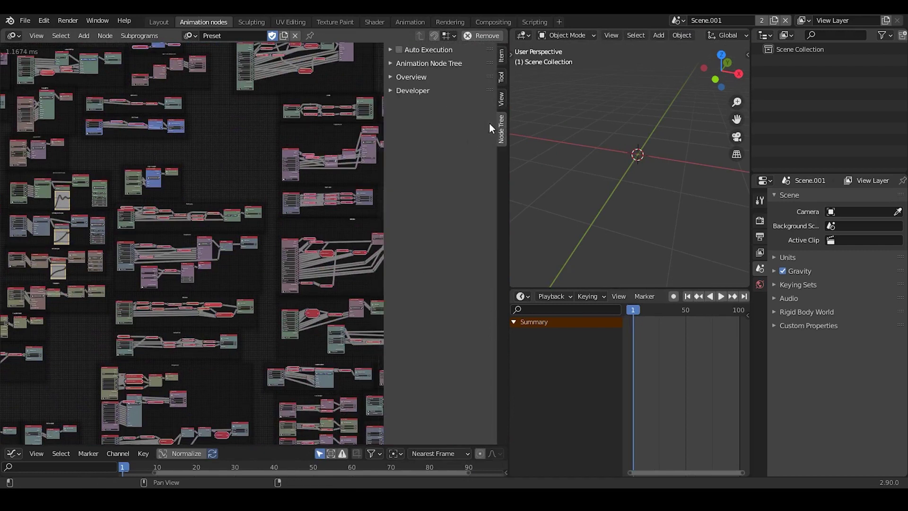
{"action": "left_click", "coordinate": [409, 90]}
{"action": "left_click", "coordinate": [410, 90]}
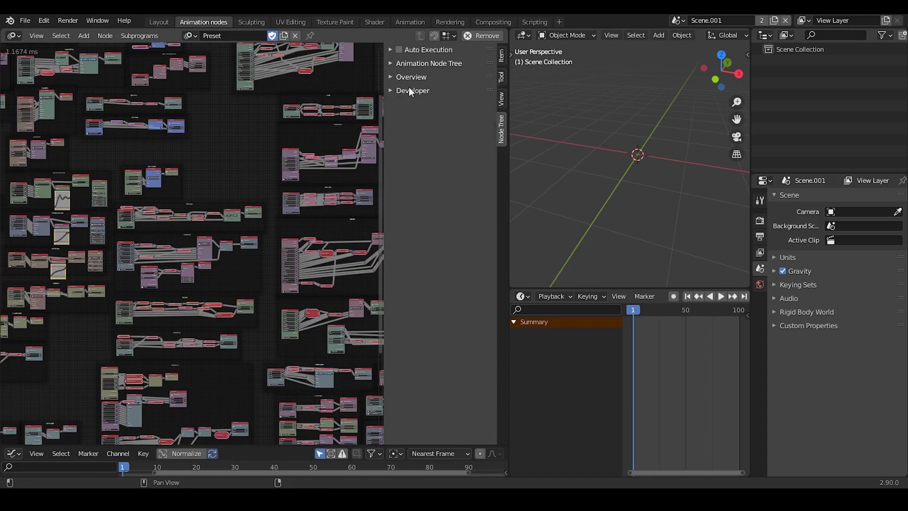
{"action": "left_click", "coordinate": [408, 79]}
{"action": "left_click", "coordinate": [408, 77]}
{"action": "left_click", "coordinate": [410, 64]}
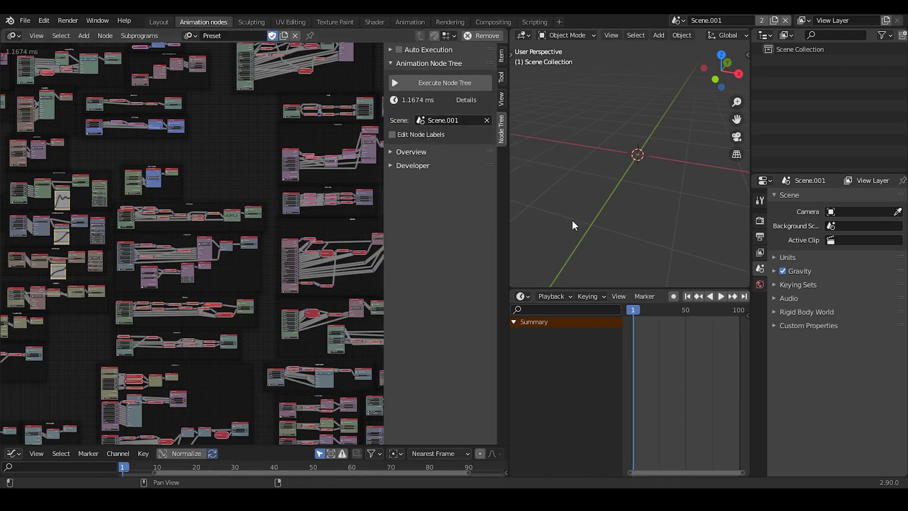
Scrub the empty Scene.001 timeline to frame 45.
{"action": "left_click", "coordinate": [651, 312]}
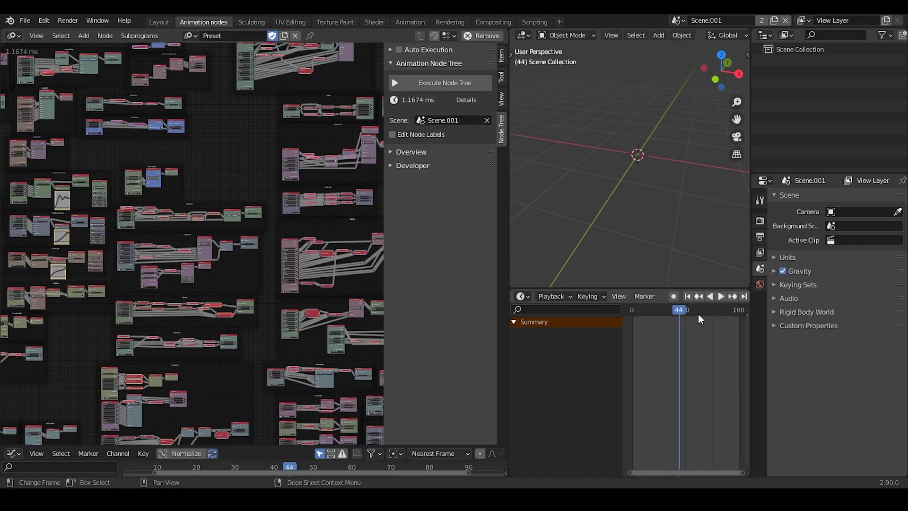
{"action": "left_click", "coordinate": [662, 315]}
{"action": "left_click", "coordinate": [680, 312]}
Set the Preset tree's scene to Scene and switch the active scene back to Scene.
{"action": "left_click", "coordinate": [431, 117]}
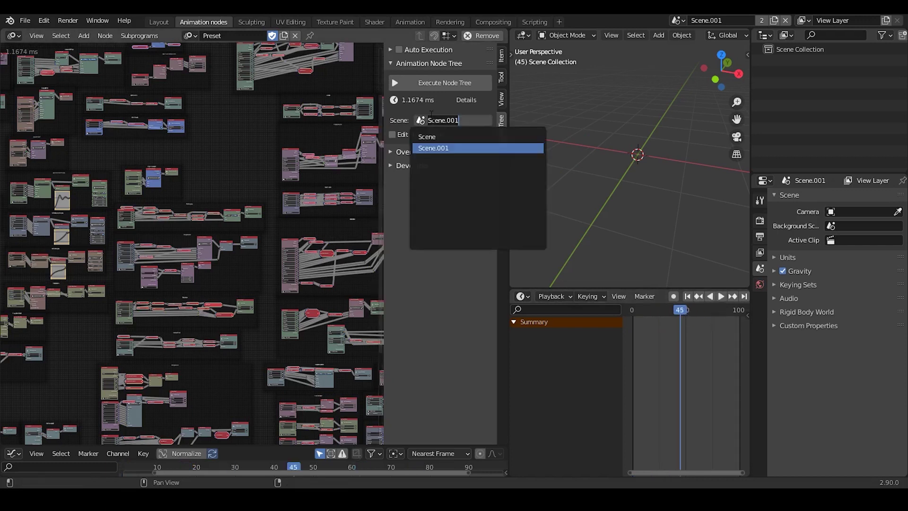
{"action": "left_click", "coordinate": [648, 23]}
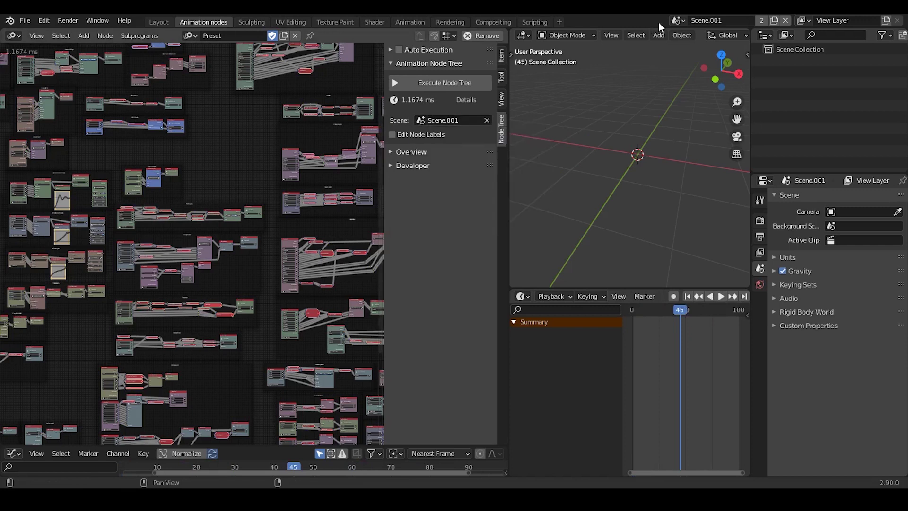
{"action": "left_click", "coordinate": [437, 121]}
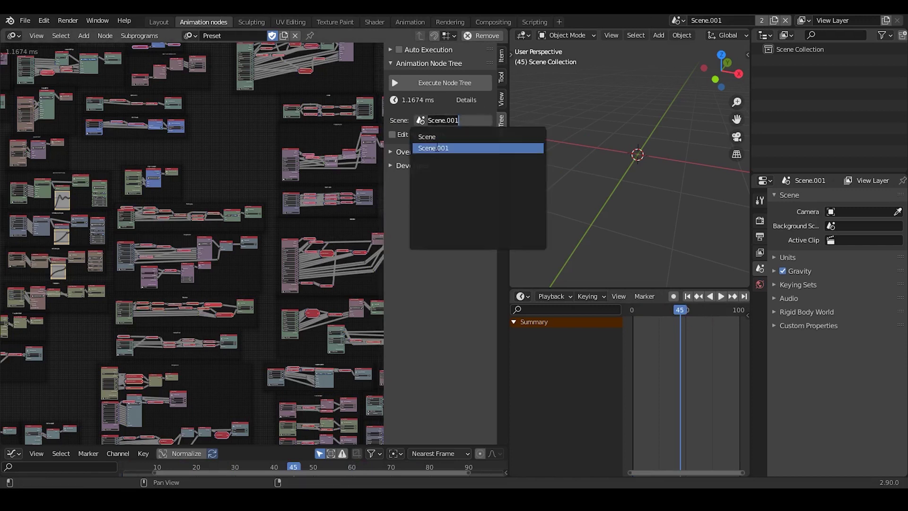
{"action": "key", "text": "Escape"}
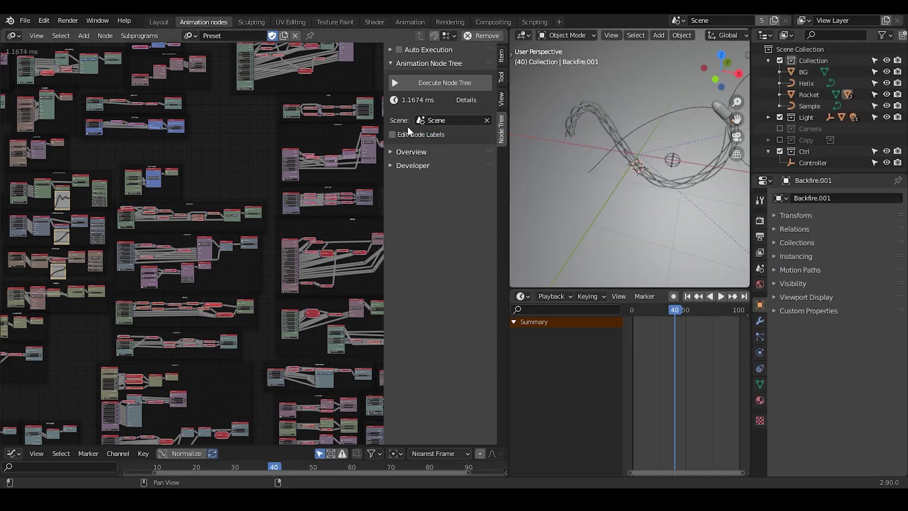
Display the NodeTree node tree and hide the node editor's sidebar.
{"action": "left_click", "coordinate": [190, 36]}
{"action": "left_click", "coordinate": [206, 53]}
{"action": "scroll", "coordinate": [242, 280], "scroll_direction": "down", "scroll_amount": 1, "text": "ctrl"}
{"action": "middle_click_drag", "start_coordinate": [242, 282], "coordinate": [249, 138], "text": "ctrl"}
{"action": "key", "text": "n"}
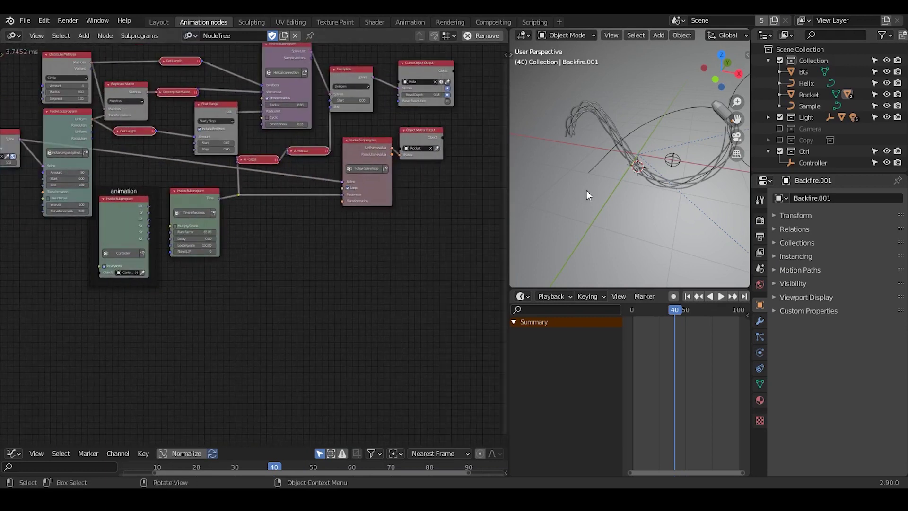
Widen the 3D viewport and briefly play the rocket animation.
{"action": "left_click_drag", "start_coordinate": [509, 161], "coordinate": [225, 216]}
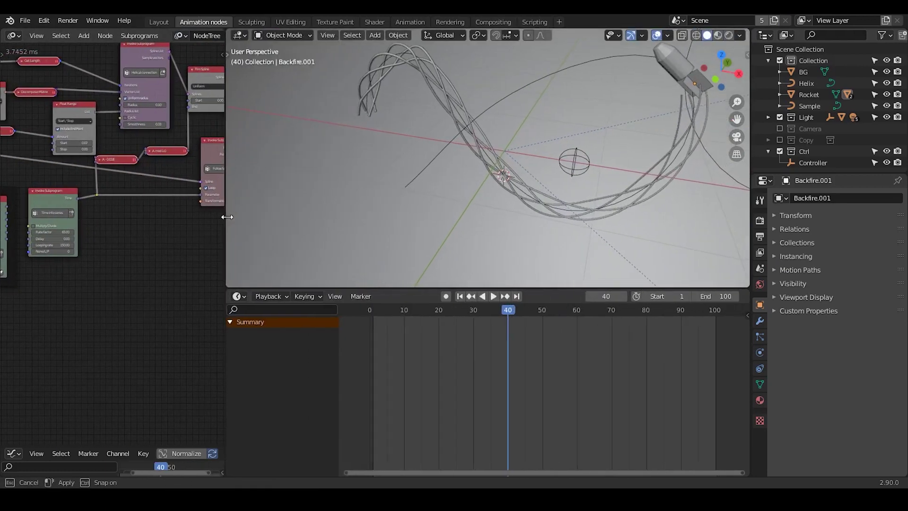
{"action": "left_click", "coordinate": [423, 314]}
{"action": "key", "text": "space"}
{"action": "key", "text": "space"}
{"action": "mouse_move", "coordinate": [506, 206]}
{"action": "middle_mouse_down"}
{"action": "mouse_move", "coordinate": [470, 244]}
{"action": "mouse_move", "coordinate": [513, 201]}
{"action": "mouse_move", "coordinate": [505, 205]}
{"action": "middle_mouse_up"}
View the rocket animation through the camera, switch the viewport to Rendered shading, and scrub to frame 43.
{"action": "key", "text": "KP_0"}
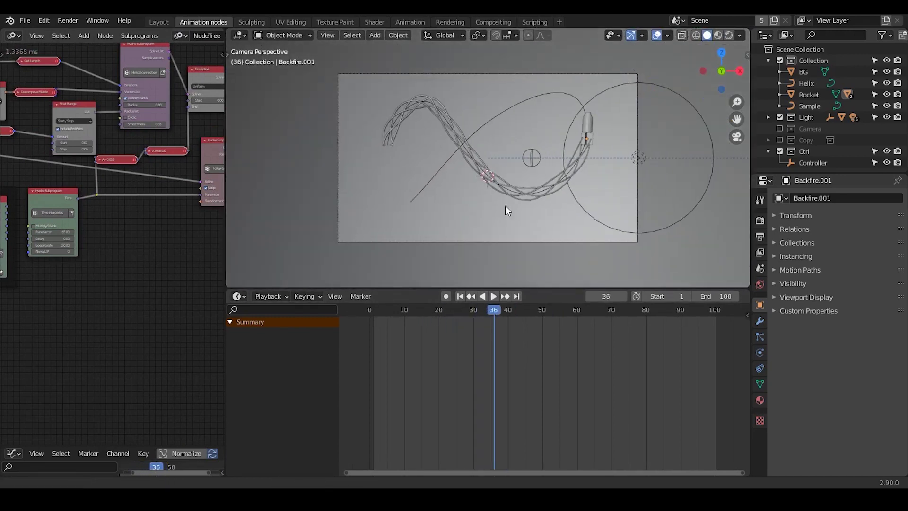
{"action": "key", "text": "space"}
{"action": "left_click_drag", "start_coordinate": [552, 316], "coordinate": [504, 316]}
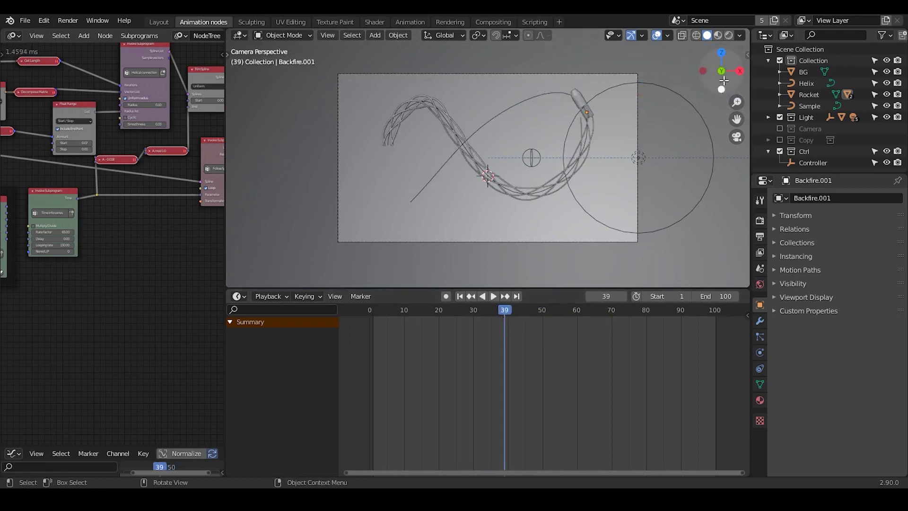
{"action": "left_click", "coordinate": [729, 35]}
{"action": "mouse_move", "coordinate": [433, 312]}
{"action": "left_mouse_down"}
{"action": "mouse_move", "coordinate": [593, 308]}
{"action": "mouse_move", "coordinate": [490, 305]}
{"action": "mouse_move", "coordinate": [432, 323]}
{"action": "mouse_move", "coordinate": [519, 319]}
{"action": "left_mouse_up"}
Widen the node editor again and frame all nodes of NodeTree.
{"action": "left_click_drag", "start_coordinate": [226, 206], "coordinate": [534, 205]}
{"action": "key", "text": "Home"}
{"action": "middle_click_drag", "start_coordinate": [337, 227], "coordinate": [354, 219]}
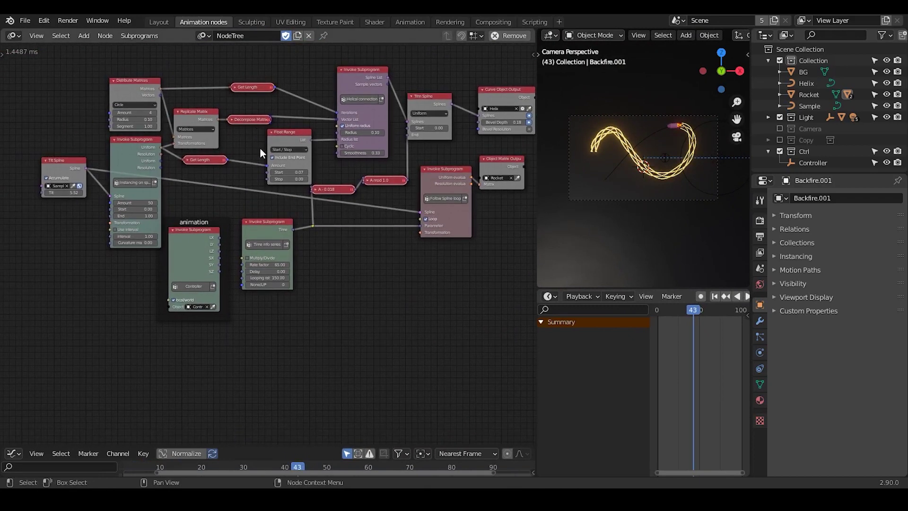
{"action": "scroll", "coordinate": [259, 151], "scroll_direction": "up", "scroll_amount": 2}
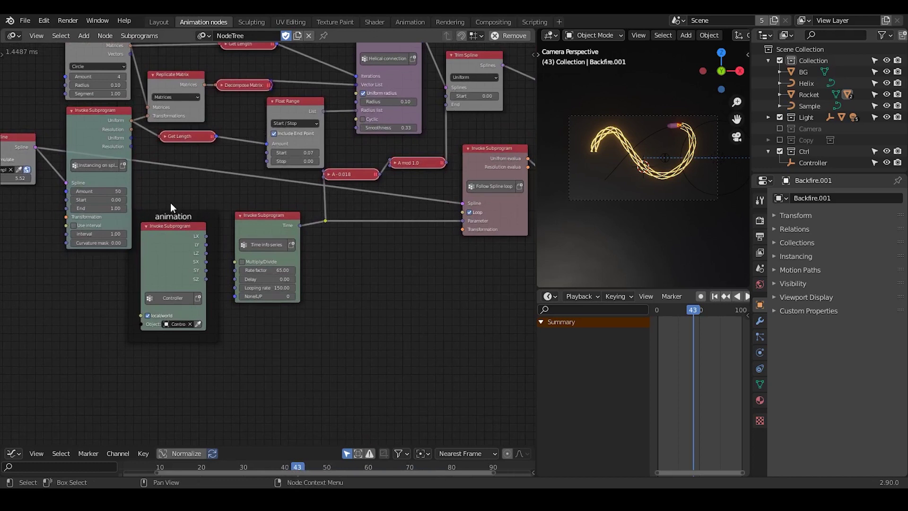
{"action": "left_click", "coordinate": [204, 35]}
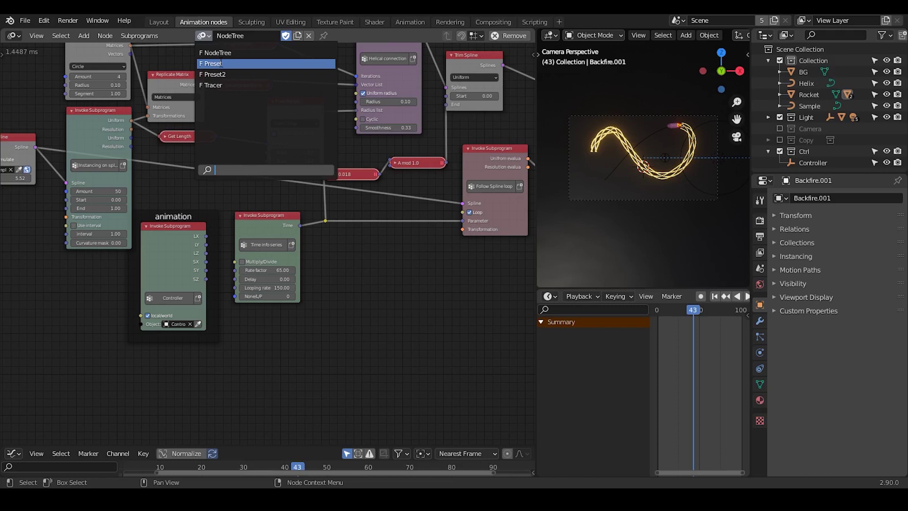
{"action": "left_click", "coordinate": [169, 159]}
Move the reroute point on the Time link horizontally closer to the Time info series node.
{"action": "middle_click_drag", "start_coordinate": [227, 156], "coordinate": [181, 220]}
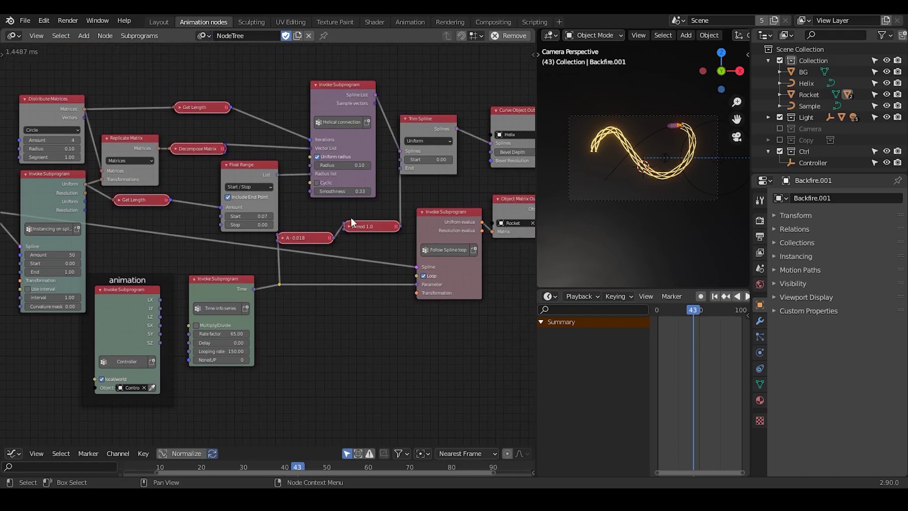
{"action": "middle_click_drag", "start_coordinate": [383, 226], "coordinate": [308, 177], "text": "ctrl"}
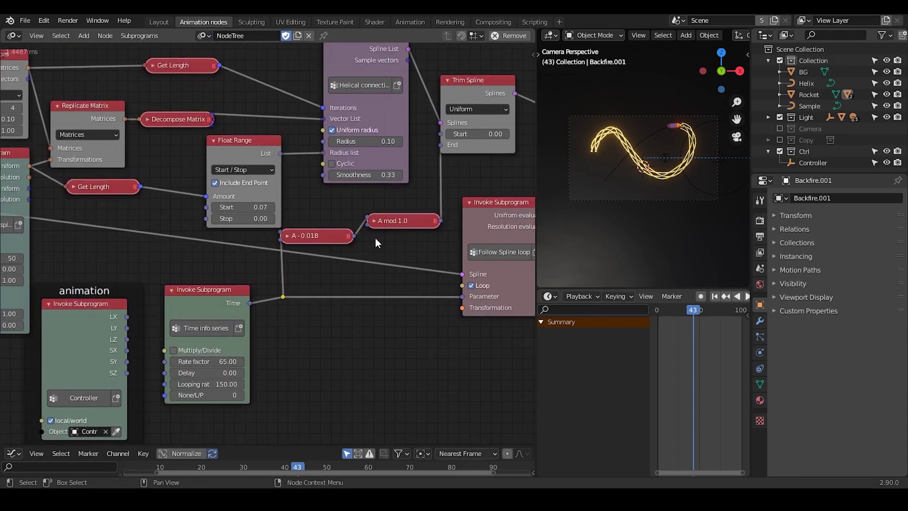
{"action": "left_click_drag", "start_coordinate": [326, 277], "coordinate": [270, 326]}
{"action": "key", "text": "g"}
{"action": "key", "text": "x"}
{"action": "left_click", "coordinate": [341, 259]}
{"action": "middle_click_drag", "start_coordinate": [353, 279], "coordinate": [445, 233]}
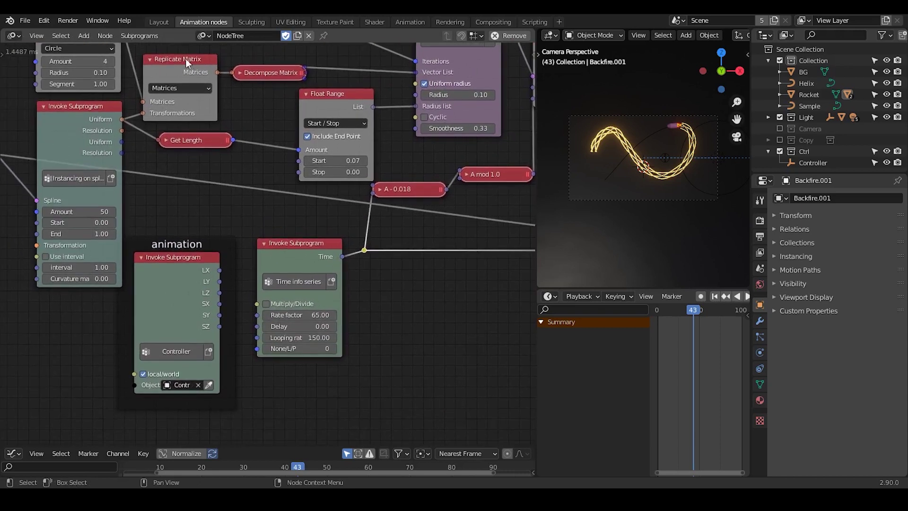
Display the Preset tree and locate the Time info series frame above the Star generator frame.
{"action": "left_click", "coordinate": [203, 37]}
{"action": "left_click", "coordinate": [216, 63]}
{"action": "middle_click_drag", "start_coordinate": [291, 174], "coordinate": [237, 380], "text": "ctrl"}
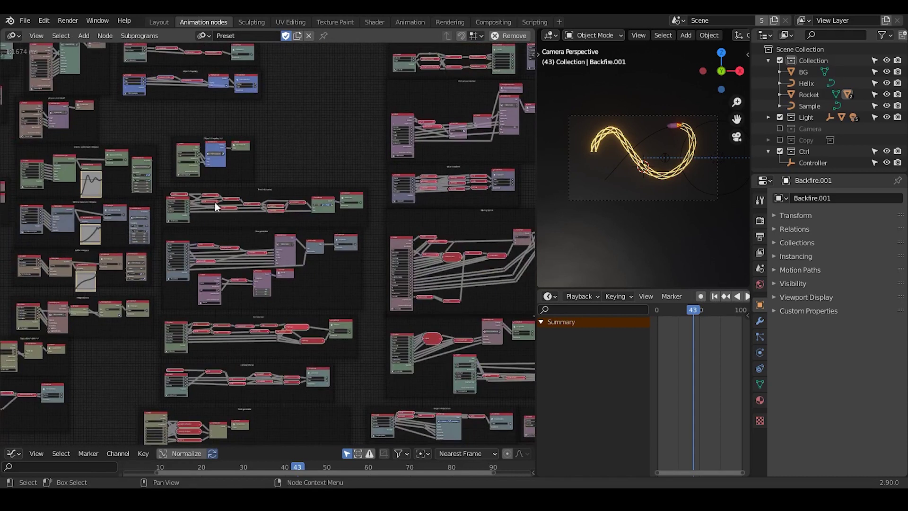
{"action": "middle_click_drag", "start_coordinate": [256, 139], "coordinate": [265, 85], "text": "ctrl"}
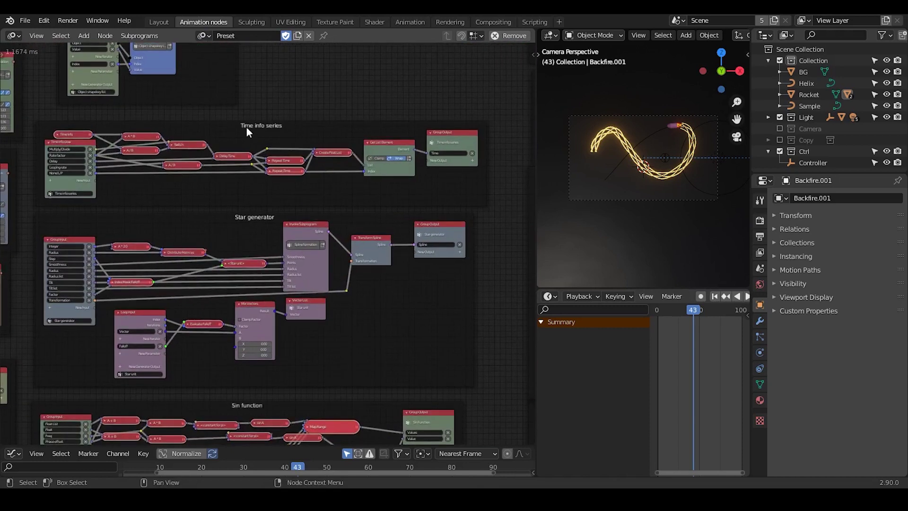
{"action": "middle_click_drag", "start_coordinate": [247, 121], "coordinate": [287, 118], "text": "ctrl"}
Delete the Time info series frame and all of its nodes from the Preset tree.
{"action": "left_click", "coordinate": [138, 123]}
{"action": "middle_click_drag", "start_coordinate": [345, 95], "coordinate": [355, 153], "text": "ctrl"}
{"action": "left_click_drag", "start_coordinate": [515, 129], "coordinate": [89, 203]}
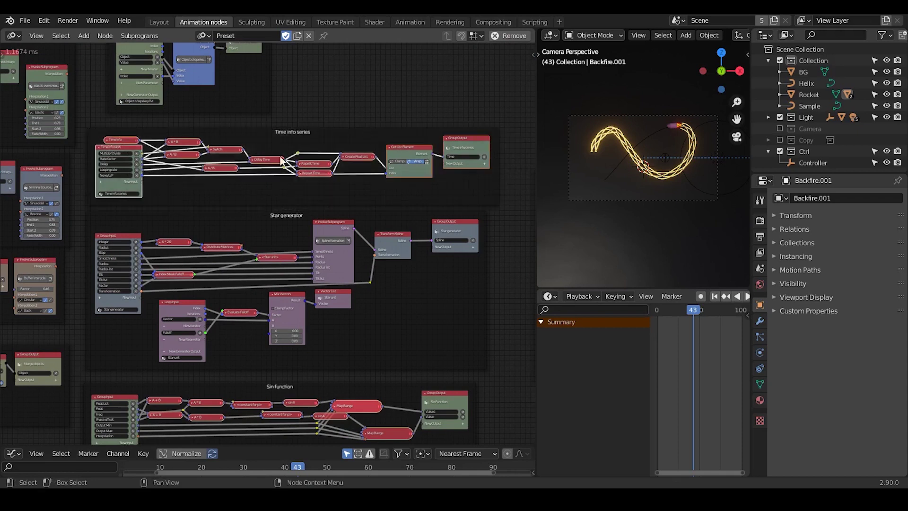
{"action": "left_click", "coordinate": [325, 134]}
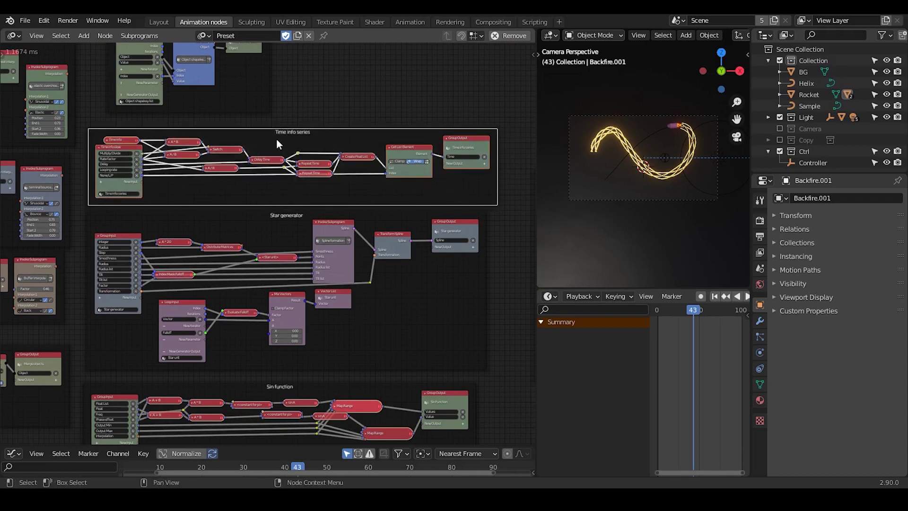
{"action": "key", "text": "Delete"}
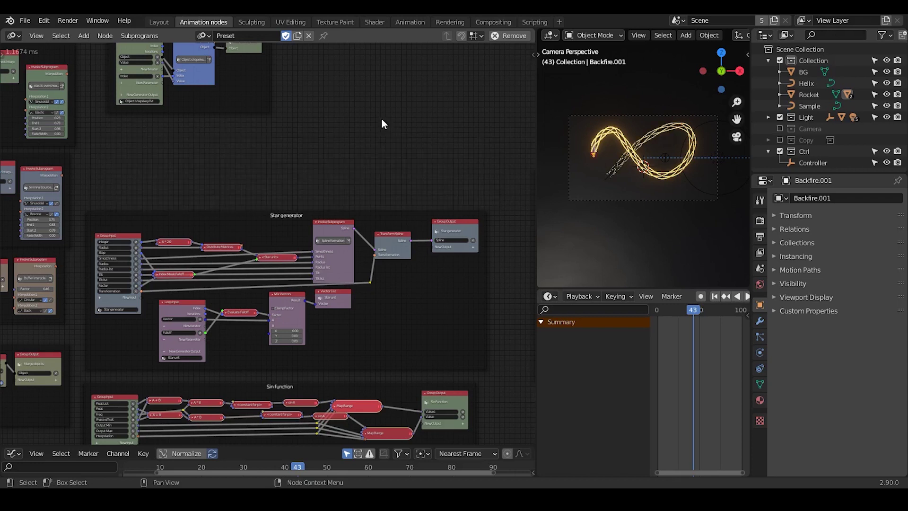
Display NodeTree and check the Invoke Subprogram node that used the deleted Time info series subprogram.
{"action": "left_click", "coordinate": [202, 38]}
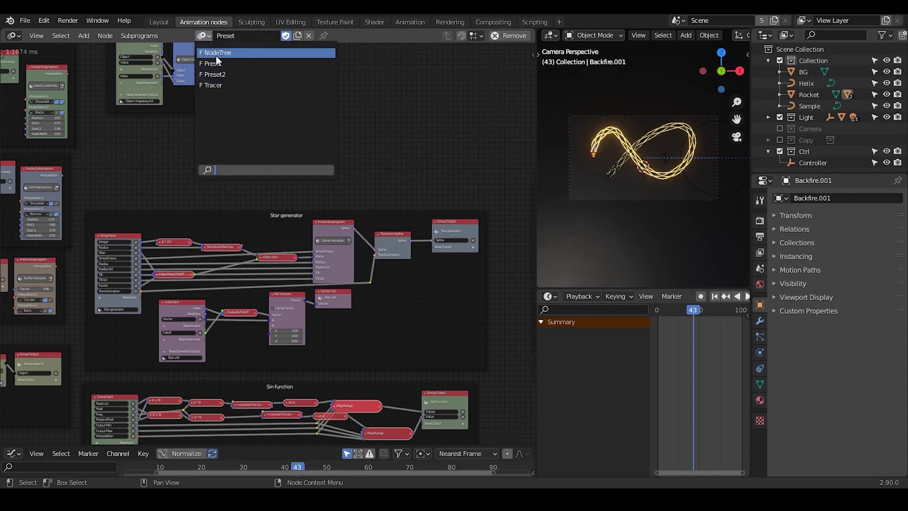
{"action": "left_click", "coordinate": [223, 51]}
{"action": "middle_click_drag", "start_coordinate": [347, 229], "coordinate": [355, 149], "text": "ctrl"}
{"action": "middle_click_drag", "start_coordinate": [354, 150], "coordinate": [360, 121], "text": "ctrl"}
{"action": "mouse_move", "coordinate": [336, 148]}
{"action": "left_mouse_down"}
{"action": "mouse_move", "coordinate": [343, 144]}
{"action": "mouse_move", "coordinate": [341, 154]}
{"action": "left_mouse_up"}
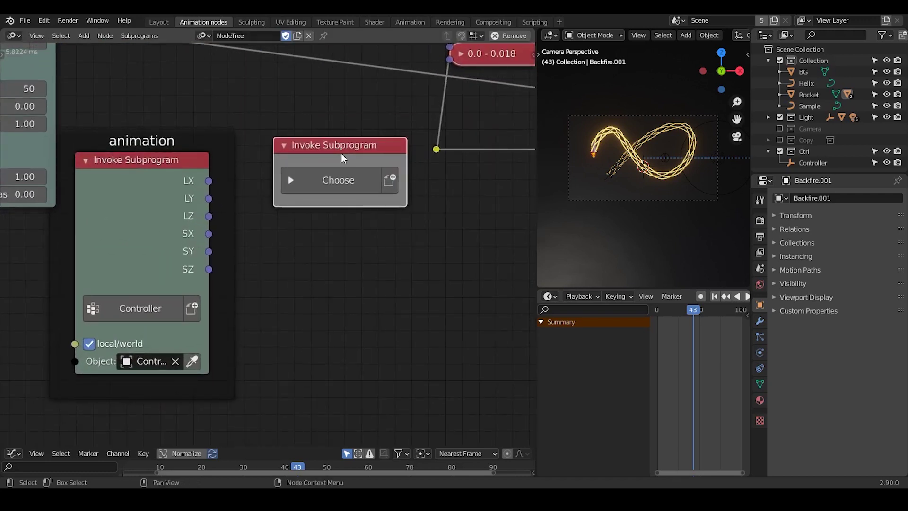
Display the Preset tree and inspect the Evaluate Falloff list node's inputs in the VC transition loop frame, leaving the node collapsed.
{"action": "left_click", "coordinate": [203, 37]}
{"action": "left_click", "coordinate": [220, 63]}
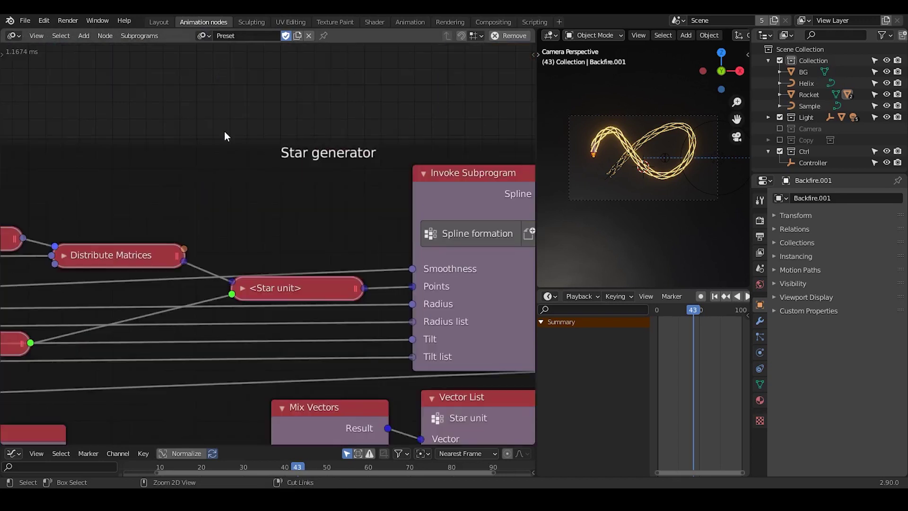
{"action": "middle_click_drag", "start_coordinate": [215, 176], "coordinate": [173, 361], "text": "ctrl"}
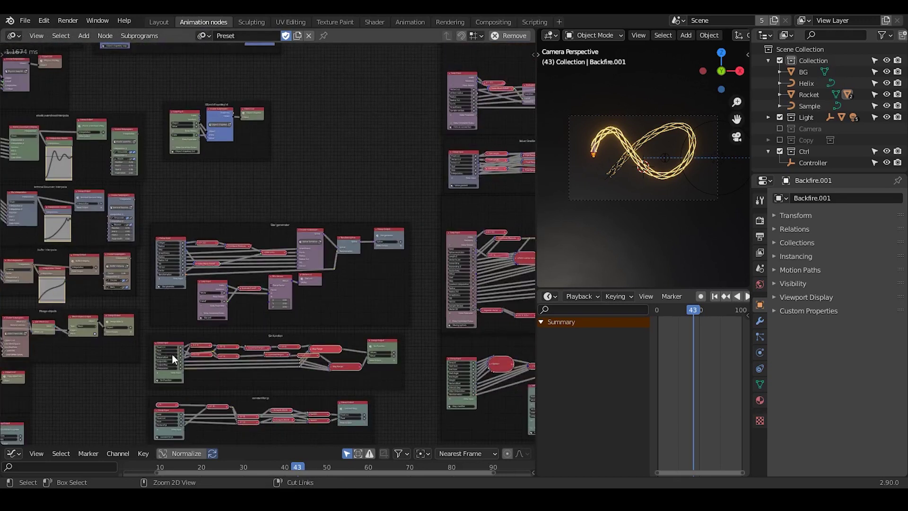
{"action": "middle_click_drag", "start_coordinate": [223, 176], "coordinate": [450, 217]}
{"action": "middle_click_drag", "start_coordinate": [196, 197], "coordinate": [312, 202]}
{"action": "middle_click_drag", "start_coordinate": [142, 174], "coordinate": [313, 200]}
{"action": "middle_click_drag", "start_coordinate": [351, 175], "coordinate": [278, 248], "text": "ctrl"}
{"action": "middle_click_drag", "start_coordinate": [311, 163], "coordinate": [318, 148], "text": "ctrl"}
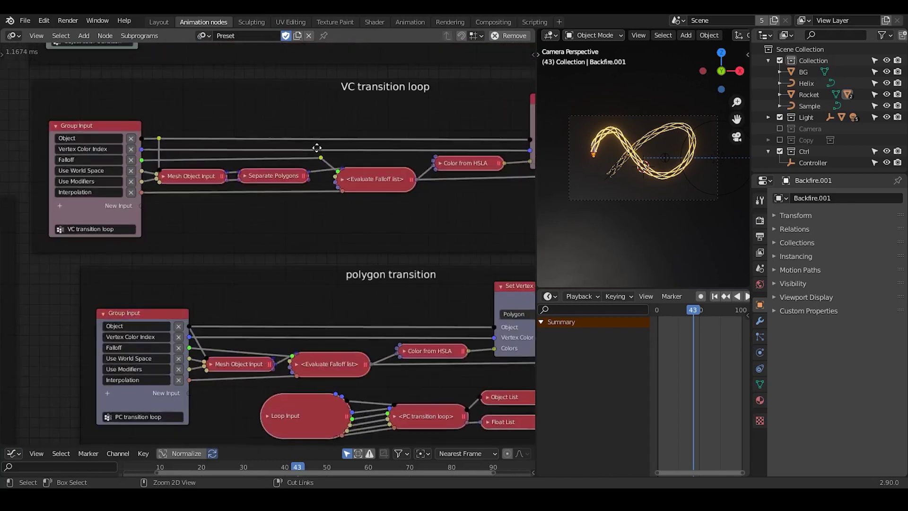
{"action": "left_click", "coordinate": [340, 180]}
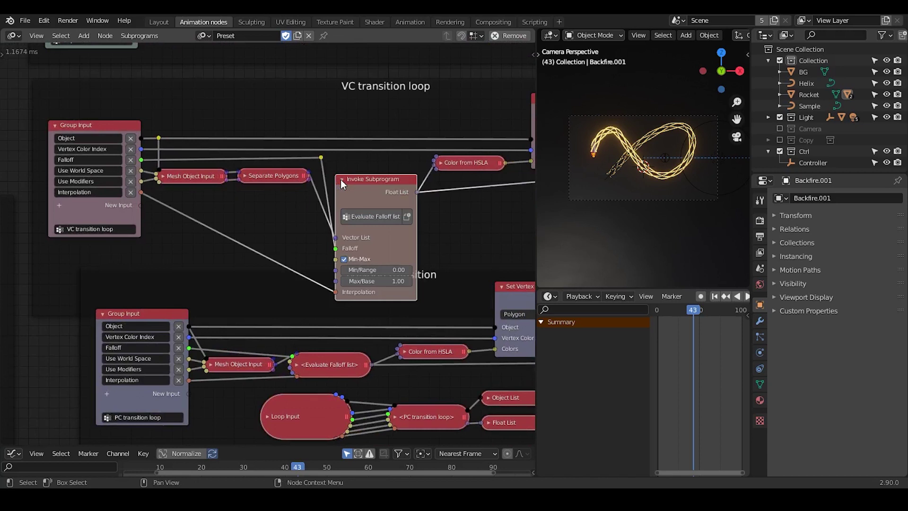
{"action": "left_click", "coordinate": [340, 180]}
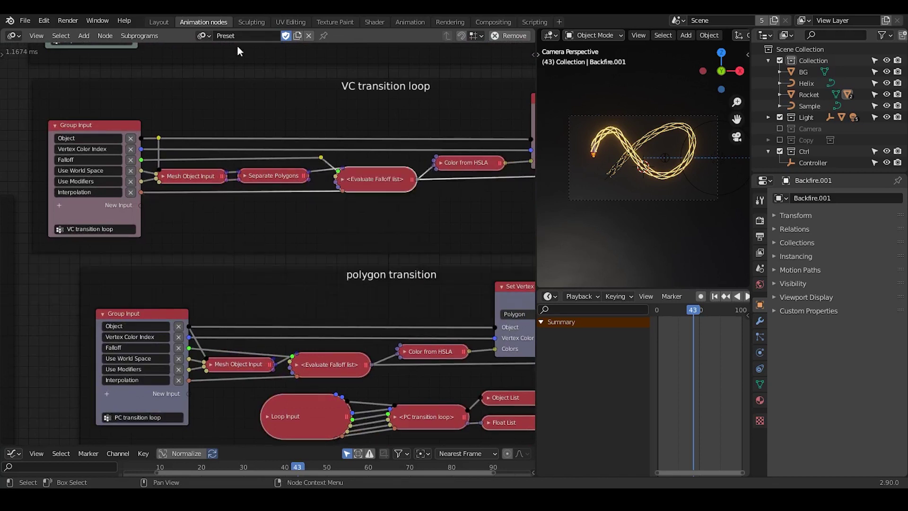
Return to NodeTree and review the unassigned Invoke Subprogram node together with the surrounding spline nodes.
{"action": "left_click", "coordinate": [211, 37]}
{"action": "left_click", "coordinate": [216, 51]}
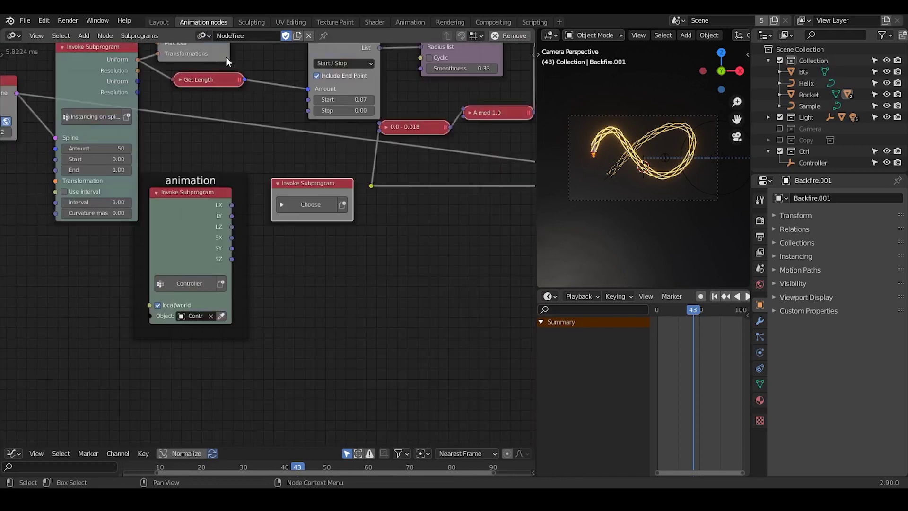
{"action": "middle_click_drag", "start_coordinate": [349, 207], "coordinate": [280, 247]}
{"action": "left_click", "coordinate": [274, 212]}
{"action": "mouse_move", "coordinate": [266, 229]}
{"action": "left_mouse_down"}
{"action": "mouse_move", "coordinate": [248, 219]}
{"action": "mouse_move", "coordinate": [264, 224]}
{"action": "left_mouse_up"}
{"action": "middle_click_drag", "start_coordinate": [189, 193], "coordinate": [227, 211]}
{"action": "middle_click_drag", "start_coordinate": [272, 191], "coordinate": [384, 223]}
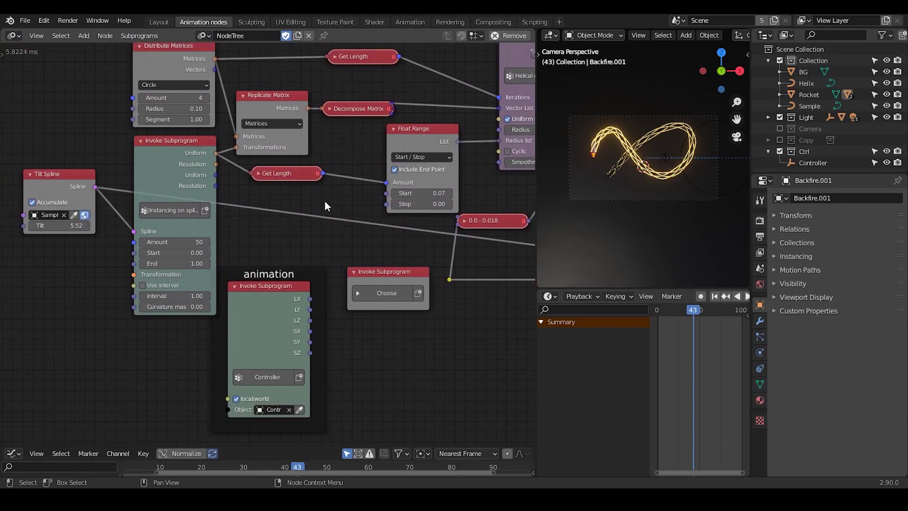
Move the Trim Spline and Curve Object Output nodes together, farther away from the Helical connection Invoke Subprogram node.
{"action": "middle_click_drag", "start_coordinate": [364, 188], "coordinate": [136, 220]}
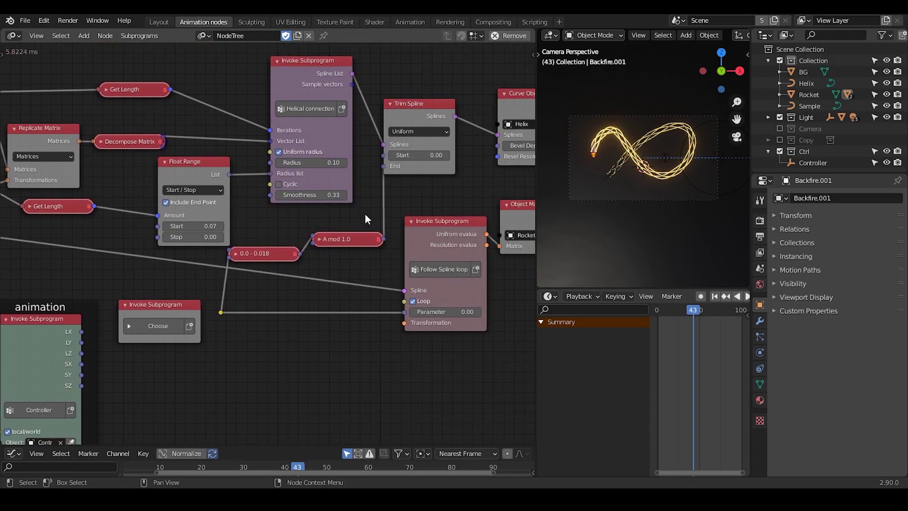
{"action": "middle_click_drag", "start_coordinate": [370, 214], "coordinate": [264, 233]}
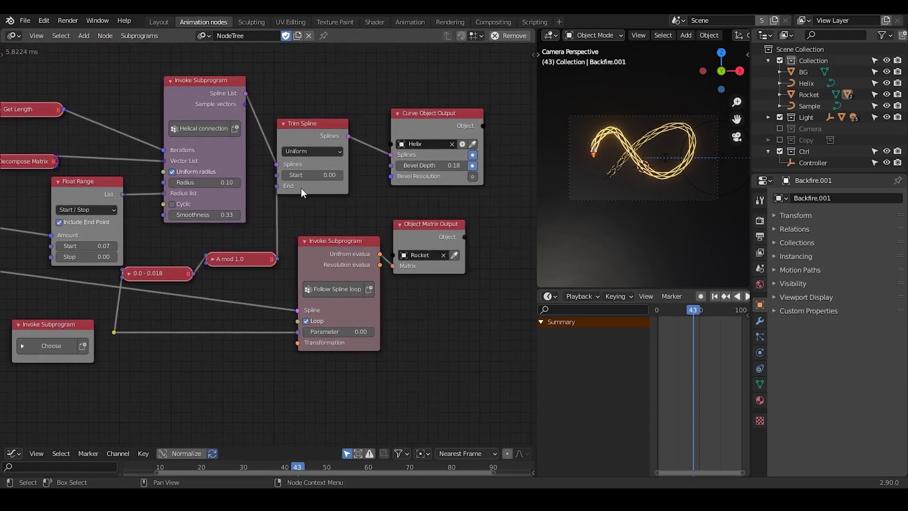
{"action": "left_click_drag", "start_coordinate": [434, 86], "coordinate": [294, 198]}
{"action": "left_click_drag", "start_coordinate": [330, 123], "coordinate": [379, 106]}
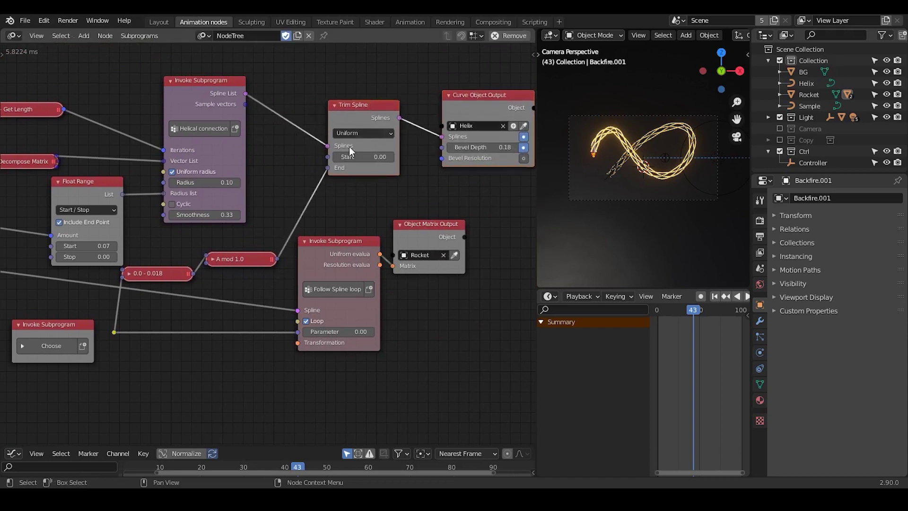
{"action": "middle_click_drag", "start_coordinate": [226, 250], "coordinate": [482, 162]}
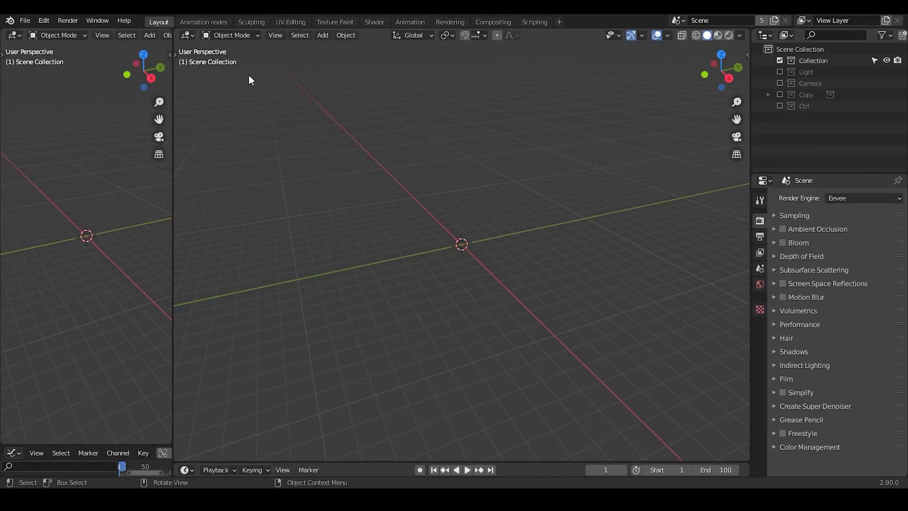
Show the Animation nodes workspace and set the outliner's display mode to View Layer.
{"action": "left_click", "coordinate": [190, 24]}
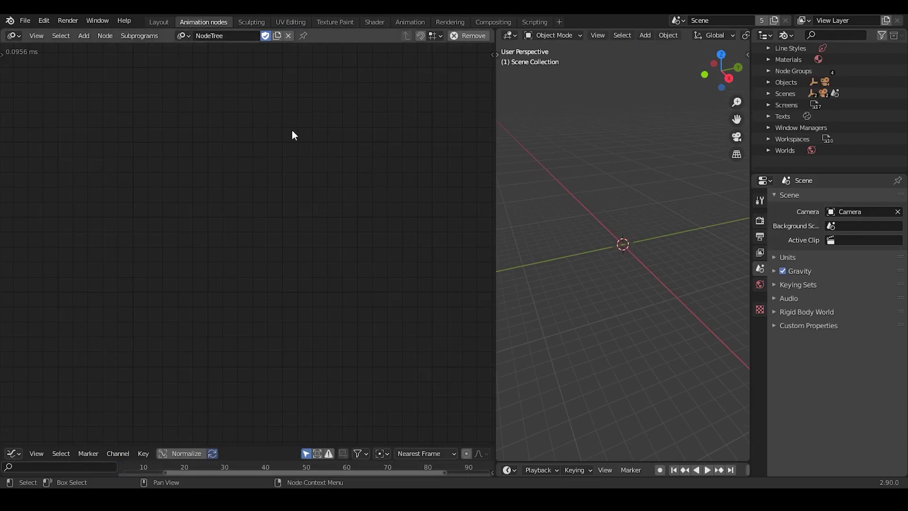
{"action": "middle_click_drag", "start_coordinate": [299, 199], "coordinate": [283, 183]}
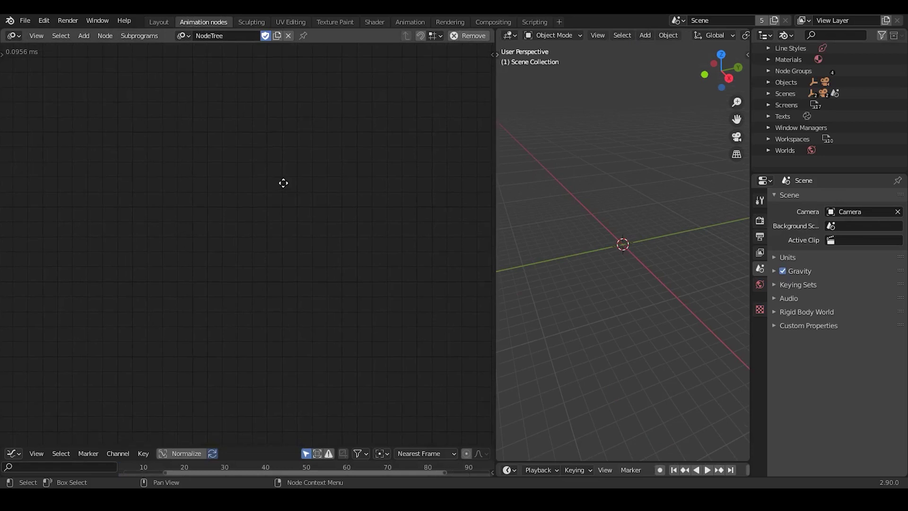
{"action": "left_click", "coordinate": [786, 36]}
{"action": "left_click", "coordinate": [799, 60]}
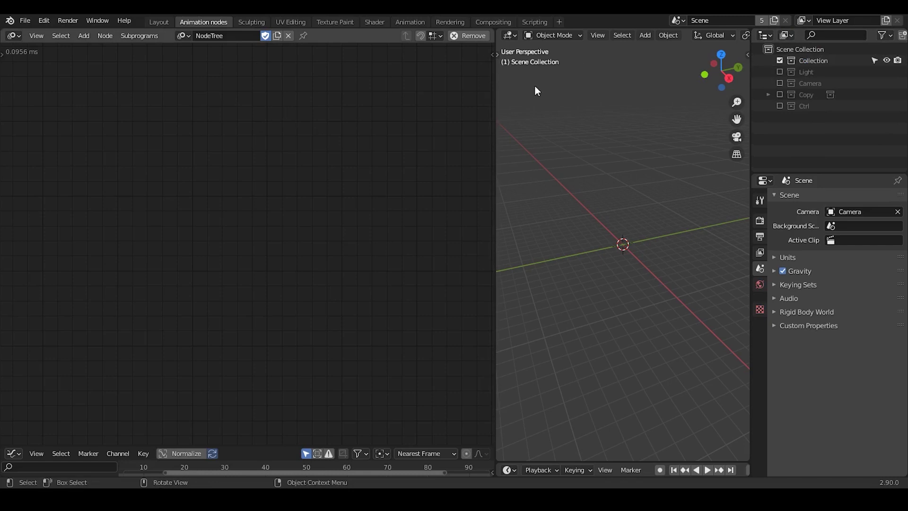
Display the Preset tree and examine the Group Input, falloff and Group Output nodes in its remap falloff frame.
{"action": "left_click", "coordinate": [190, 36]}
{"action": "left_click", "coordinate": [203, 61]}
{"action": "middle_click_drag", "start_coordinate": [313, 197], "coordinate": [217, 181]}
{"action": "middle_click_drag", "start_coordinate": [282, 156], "coordinate": [303, 204]}
{"action": "middle_click_drag", "start_coordinate": [256, 136], "coordinate": [144, 64]}
{"action": "middle_click_drag", "start_coordinate": [325, 222], "coordinate": [350, 187], "text": "ctrl"}
{"action": "middle_click_drag", "start_coordinate": [407, 274], "coordinate": [223, 133]}
{"action": "middle_click_drag", "start_coordinate": [351, 189], "coordinate": [233, 143], "text": "ctrl"}
{"action": "middle_click_drag", "start_coordinate": [319, 169], "coordinate": [296, 152], "text": "ctrl"}
{"action": "left_click", "coordinate": [278, 121]}
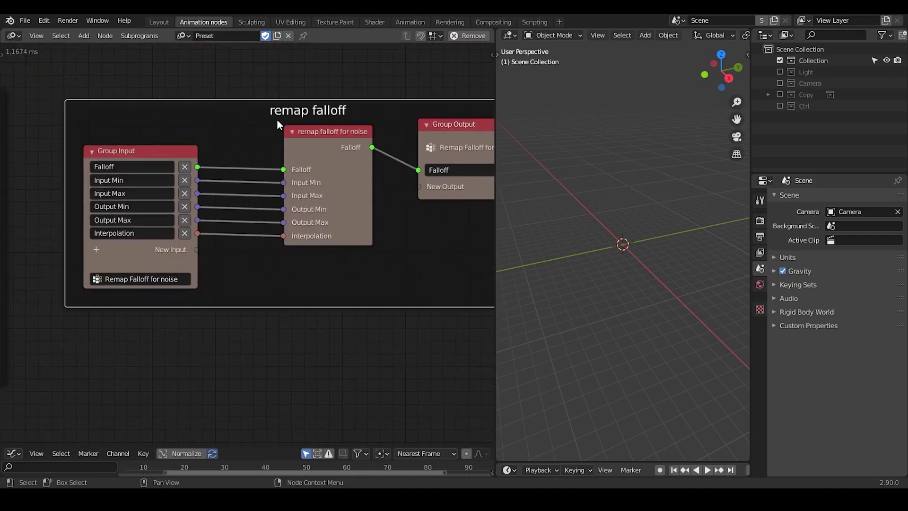
Examine the Mirror value/negati frame and the neighbouring Index Seed frame in the Preset tree.
{"action": "middle_click_drag", "start_coordinate": [211, 142], "coordinate": [221, 327], "text": "ctrl"}
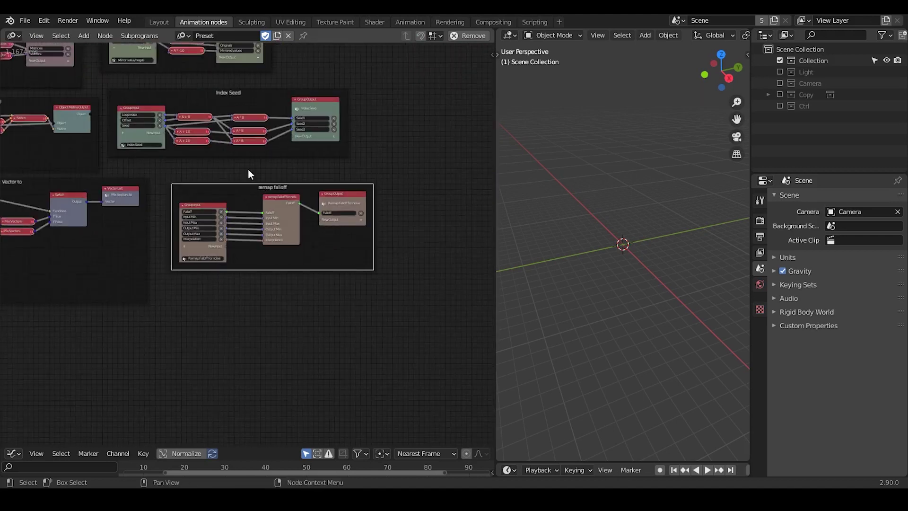
{"action": "middle_click_drag", "start_coordinate": [213, 170], "coordinate": [349, 268]}
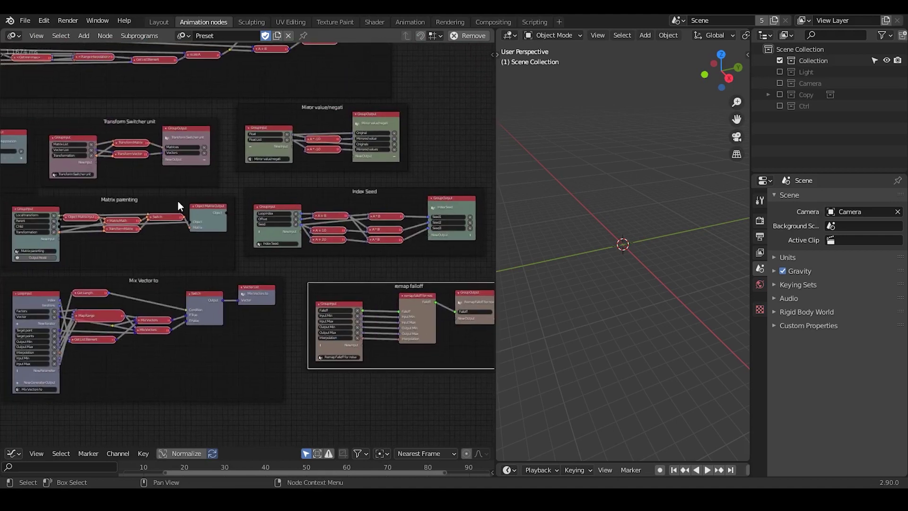
{"action": "middle_click_drag", "start_coordinate": [285, 181], "coordinate": [293, 104], "text": "ctrl"}
{"action": "middle_click_drag", "start_coordinate": [256, 147], "coordinate": [135, 296]}
{"action": "left_click", "coordinate": [248, 151]}
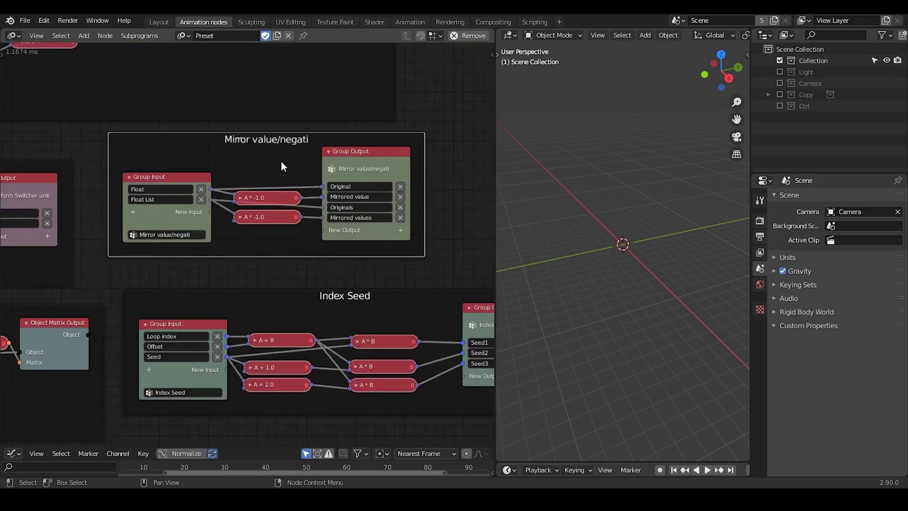
{"action": "middle_click_drag", "start_coordinate": [259, 227], "coordinate": [246, 259], "text": "ctrl"}
{"action": "middle_click_drag", "start_coordinate": [263, 192], "coordinate": [270, 166], "text": "ctrl"}
{"action": "middle_click_drag", "start_coordinate": [125, 193], "coordinate": [130, 243], "text": "ctrl"}
{"action": "left_click", "coordinate": [384, 149]}
{"action": "left_click", "coordinate": [337, 172]}
Survey the Preset tree from the transform object frame to the Combine object frame and inspect the latter's nodes.
{"action": "middle_click_drag", "start_coordinate": [174, 271], "coordinate": [230, 207]}
{"action": "middle_click_drag", "start_coordinate": [166, 314], "coordinate": [371, 147]}
{"action": "middle_click_drag", "start_coordinate": [171, 164], "coordinate": [388, 336]}
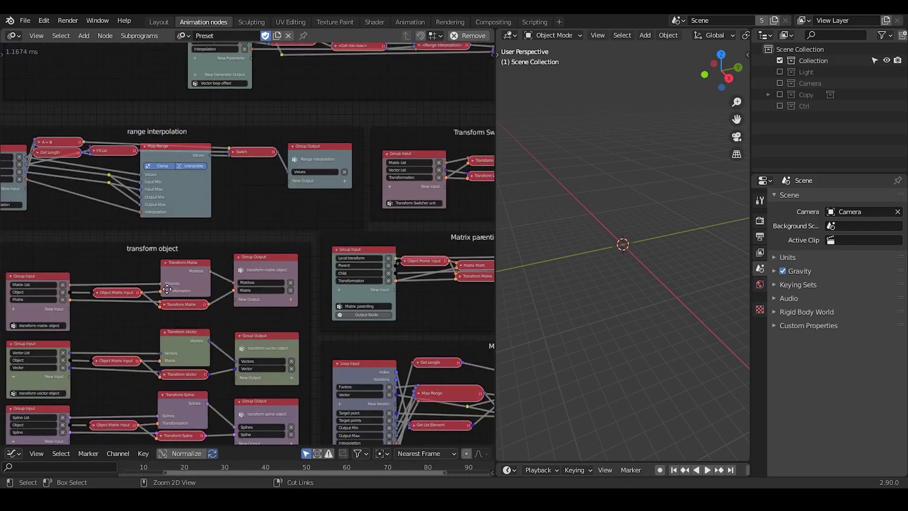
{"action": "middle_click_drag", "start_coordinate": [168, 283], "coordinate": [166, 289], "text": "ctrl"}
{"action": "middle_click_drag", "start_coordinate": [27, 82], "coordinate": [308, 308]}
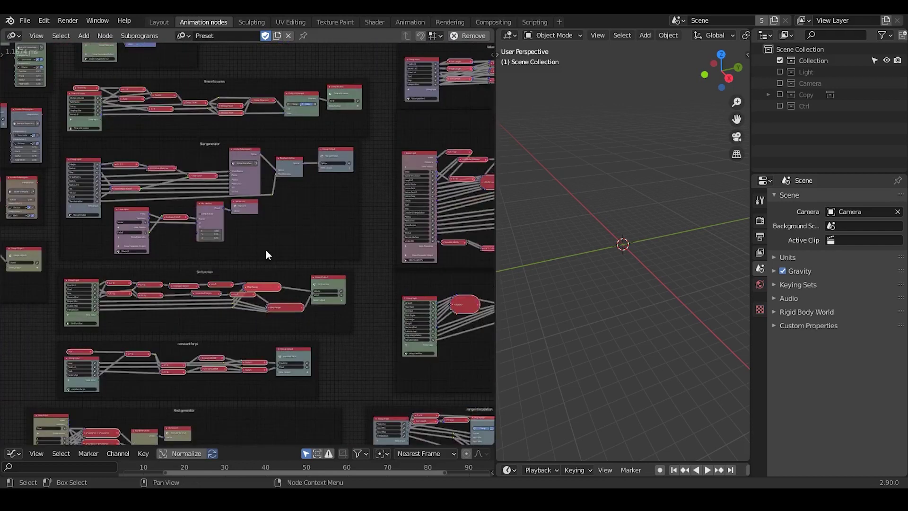
{"action": "middle_click_drag", "start_coordinate": [204, 182], "coordinate": [335, 376]}
{"action": "middle_click_drag", "start_coordinate": [198, 158], "coordinate": [255, 379]}
{"action": "middle_click_drag", "start_coordinate": [243, 151], "coordinate": [194, 301]}
{"action": "middle_click_drag", "start_coordinate": [251, 204], "coordinate": [484, 68], "text": "ctrl"}
{"action": "middle_click_drag", "start_coordinate": [302, 137], "coordinate": [117, 200]}
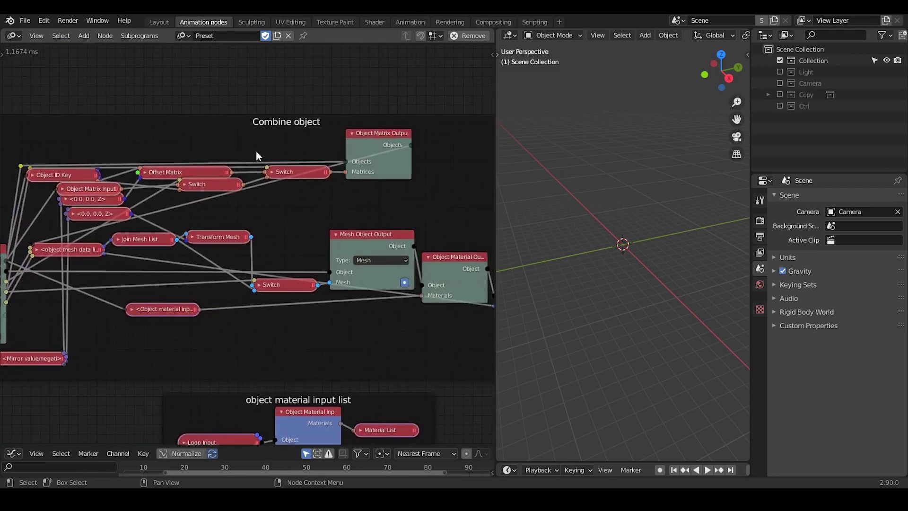
{"action": "left_click", "coordinate": [255, 132]}
{"action": "middle_click_drag", "start_coordinate": [239, 207], "coordinate": [215, 187]}
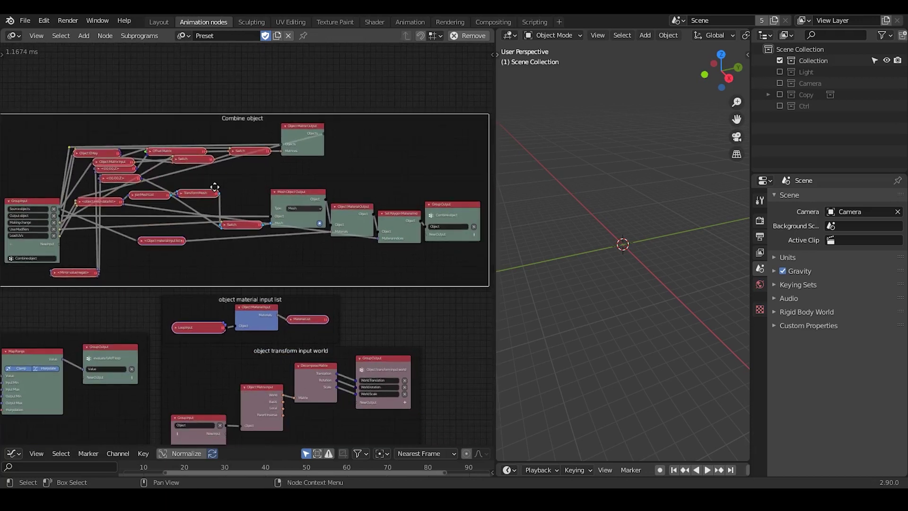
Display the empty NodeTree and open the node search list.
{"action": "left_click", "coordinate": [184, 36]}
{"action": "left_click", "coordinate": [203, 53]}
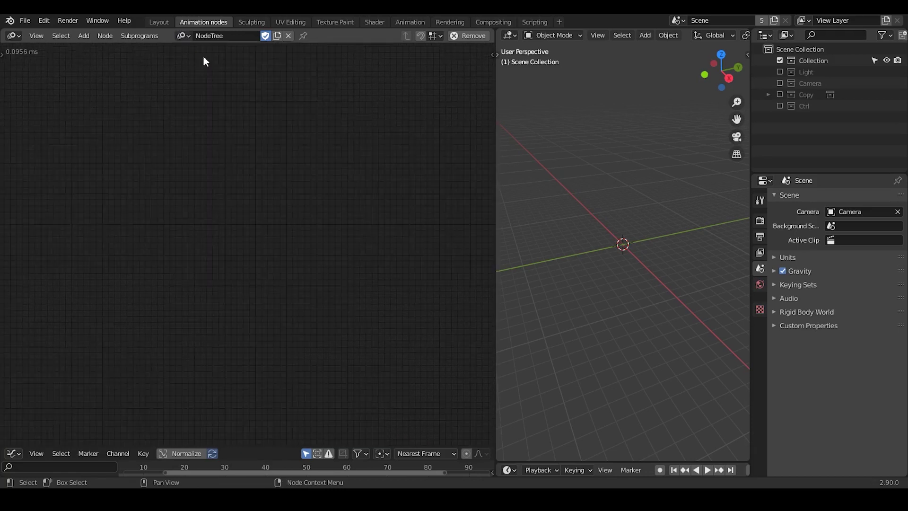
{"action": "middle_click_drag", "start_coordinate": [249, 215], "coordinate": [252, 62], "text": "ctrl"}
{"action": "middle_click_drag", "start_coordinate": [278, 127], "coordinate": [246, 126]}
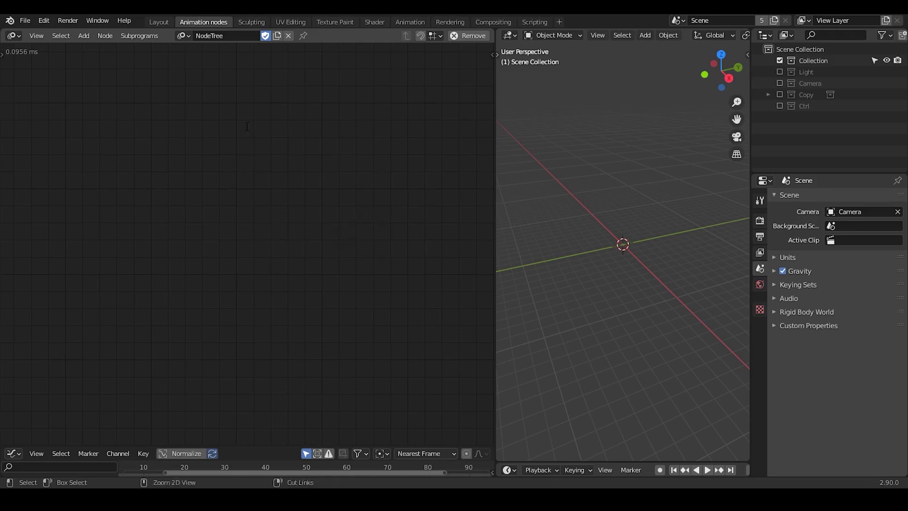
{"action": "key", "text": "ctrl+a"}
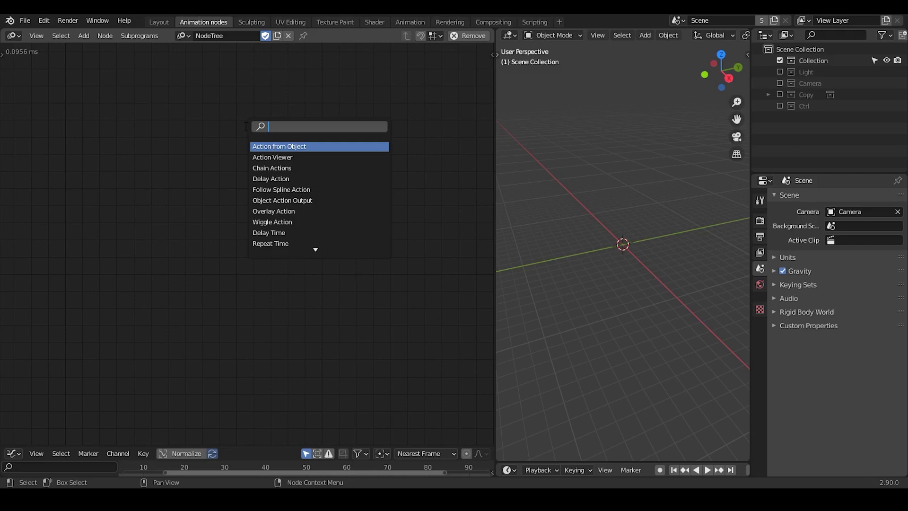
Display the Preset tree and survey its frames from Combine object to the spline instancing and Object Material groups.
{"action": "left_click", "coordinate": [182, 36]}
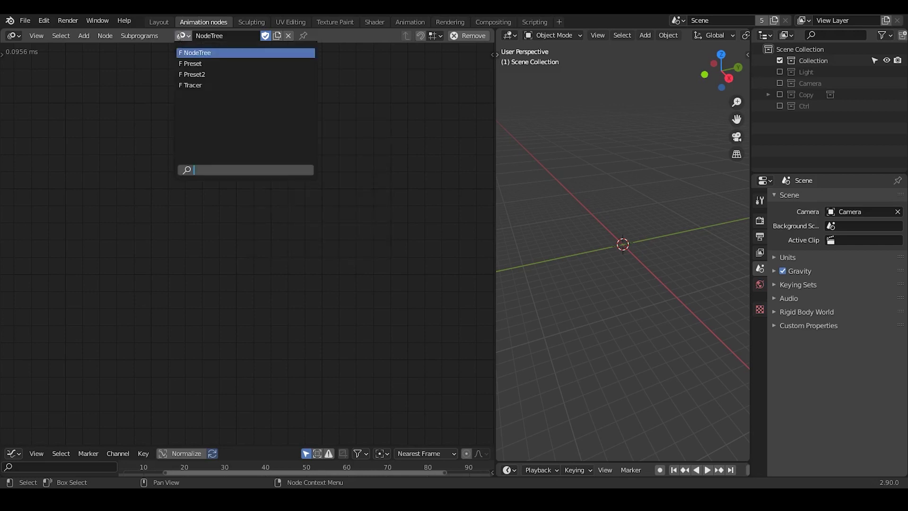
{"action": "left_click", "coordinate": [203, 63]}
{"action": "scroll", "coordinate": [293, 190], "scroll_direction": "down", "scroll_amount": 8}
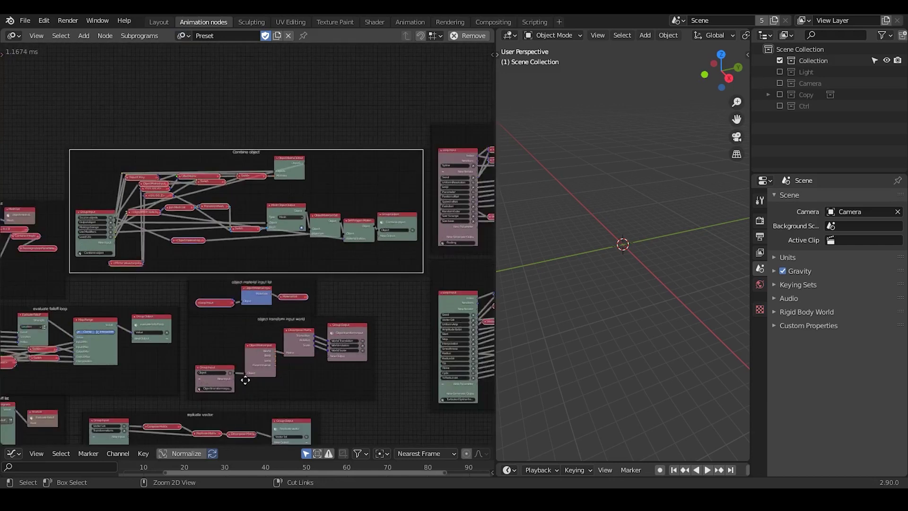
{"action": "middle_click_drag", "start_coordinate": [195, 289], "coordinate": [393, 104]}
{"action": "middle_click_drag", "start_coordinate": [149, 279], "coordinate": [365, 133]}
{"action": "middle_click_drag", "start_coordinate": [111, 269], "coordinate": [322, 119]}
{"action": "middle_click_drag", "start_coordinate": [175, 219], "coordinate": [152, 136]}
{"action": "middle_click_drag", "start_coordinate": [268, 308], "coordinate": [255, 174]}
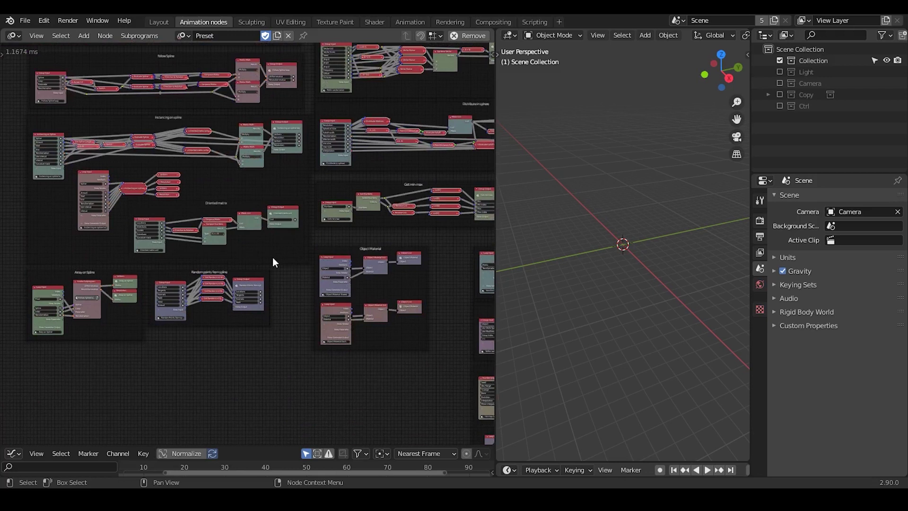
{"action": "middle_click_drag", "start_coordinate": [284, 294], "coordinate": [243, 347]}
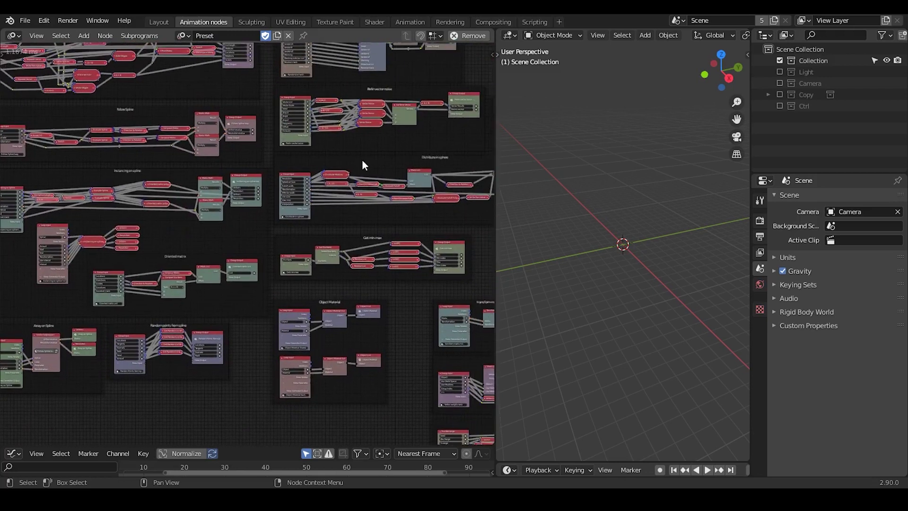
{"action": "middle_click_drag", "start_coordinate": [259, 236], "coordinate": [225, 271]}
Survey the Preset tree's transition, interpolation, Helical connection and Waving Spline frames, ending at the transform object frame.
{"action": "middle_click_drag", "start_coordinate": [355, 161], "coordinate": [224, 288]}
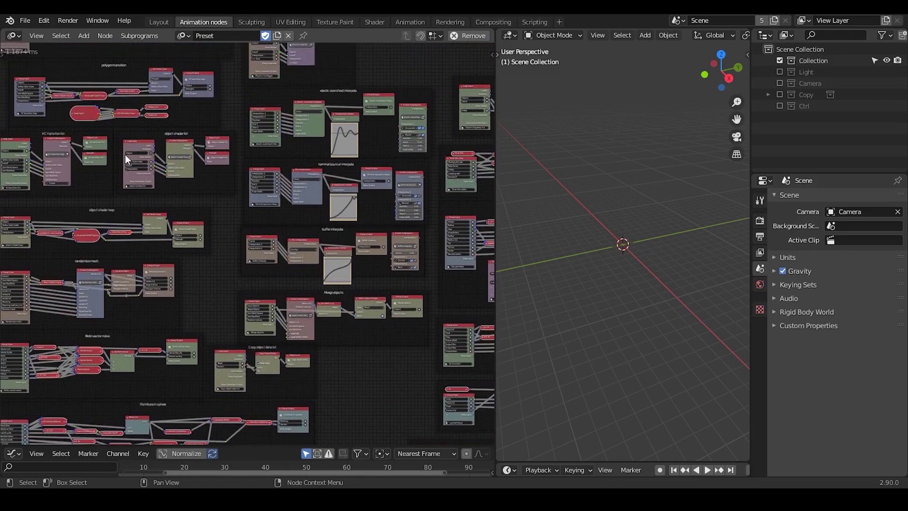
{"action": "middle_click_drag", "start_coordinate": [105, 173], "coordinate": [388, 255]}
{"action": "middle_click_drag", "start_coordinate": [326, 255], "coordinate": [131, 259]}
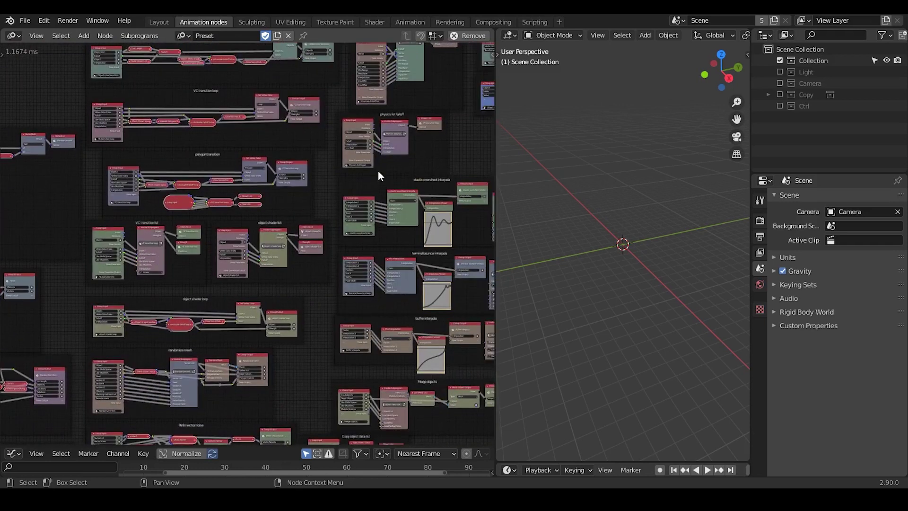
{"action": "middle_click_drag", "start_coordinate": [331, 174], "coordinate": [89, 237]}
{"action": "middle_click_drag", "start_coordinate": [309, 187], "coordinate": [75, 246]}
{"action": "middle_click_drag", "start_coordinate": [338, 153], "coordinate": [137, 173]}
{"action": "middle_click_drag", "start_coordinate": [408, 239], "coordinate": [359, 93]}
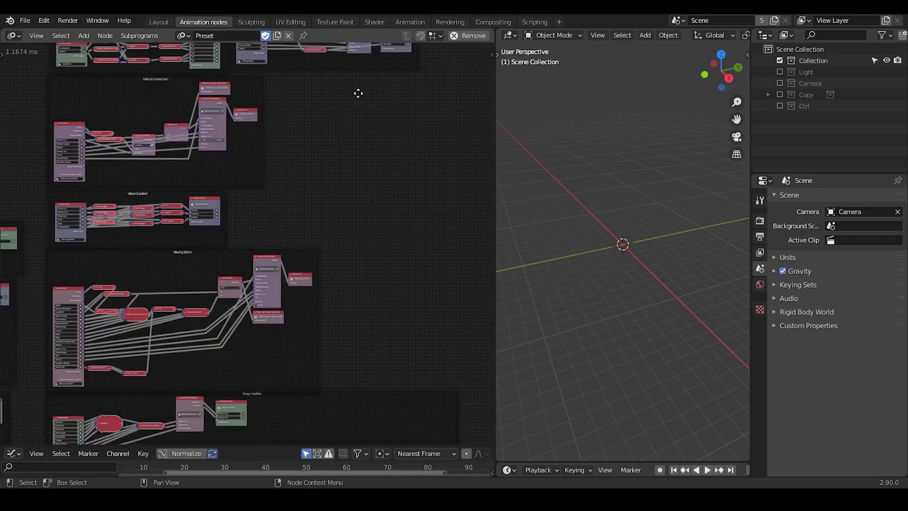
{"action": "middle_click_drag", "start_coordinate": [358, 228], "coordinate": [402, 101]}
{"action": "middle_click_drag", "start_coordinate": [365, 227], "coordinate": [375, 107]}
{"action": "middle_click_drag", "start_coordinate": [375, 260], "coordinate": [394, 162]}
Display NodeTree and add a Spline from Points node to it.
{"action": "left_click", "coordinate": [182, 36]}
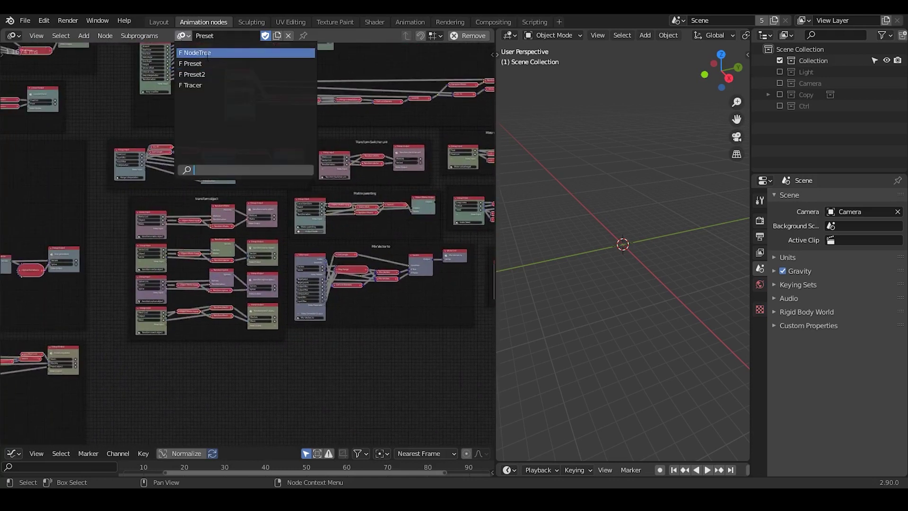
{"action": "left_click", "coordinate": [209, 51]}
{"action": "middle_click_drag", "start_coordinate": [271, 73], "coordinate": [271, 64], "text": "ctrl"}
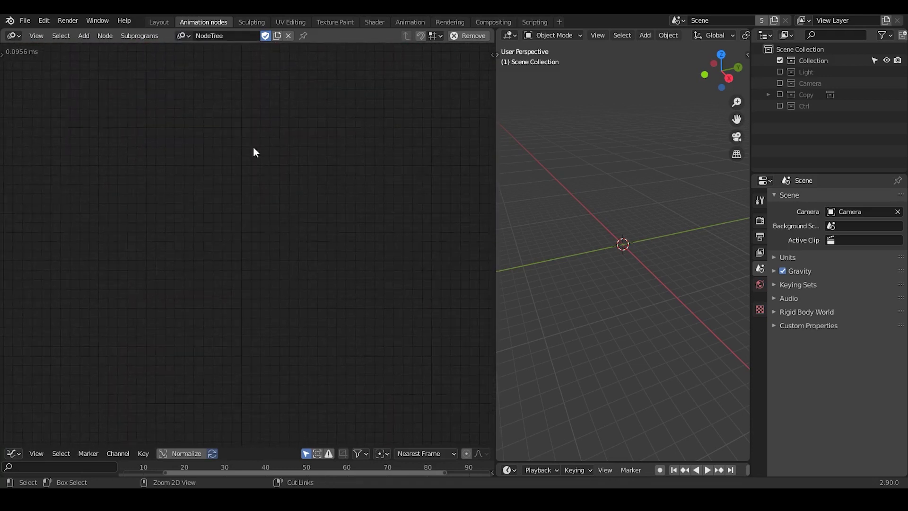
{"action": "key", "text": "ctrl+a"}
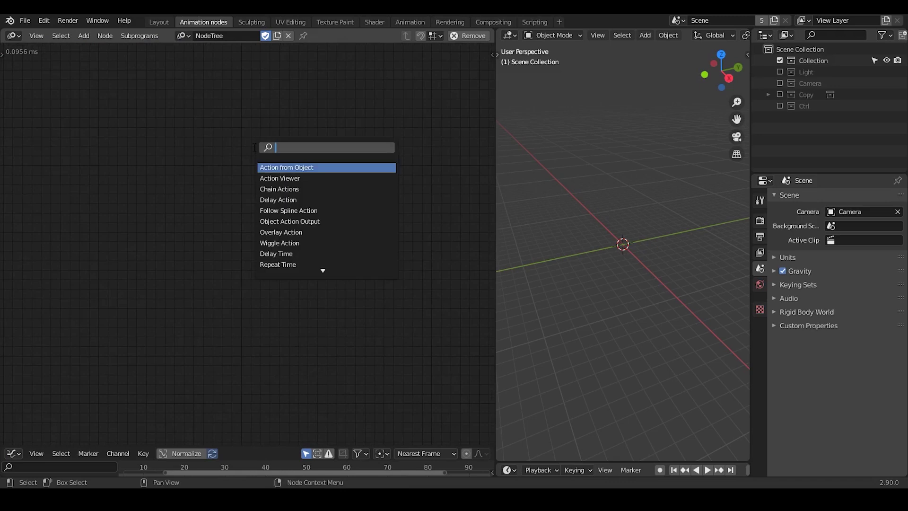
{"action": "type", "text": "spline from"}
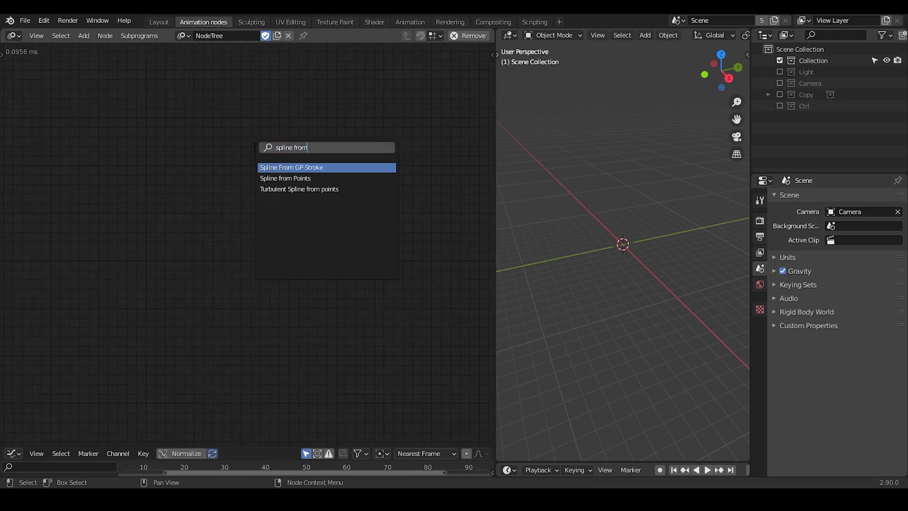
{"action": "key", "text": "Down"}
{"action": "key", "text": "Return"}
{"action": "left_click", "coordinate": [167, 123]}
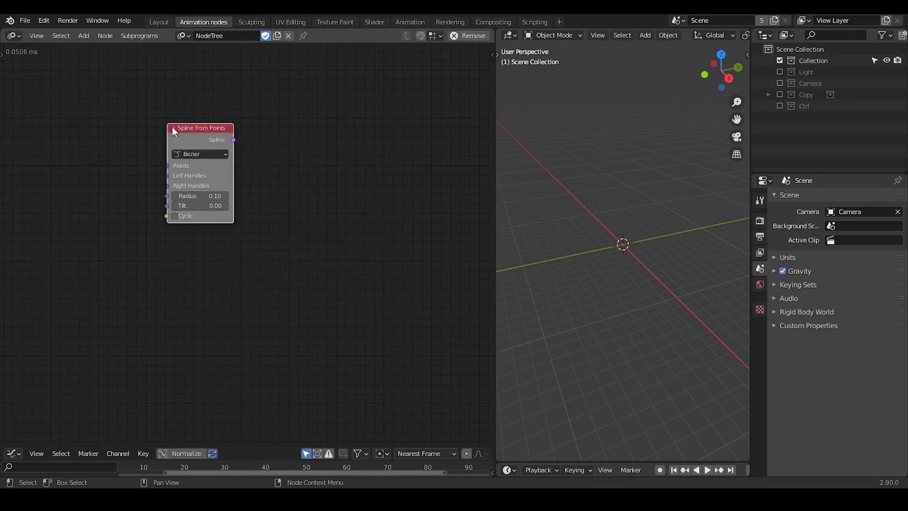
Add a Smooth Bezier Spline node and connect the Spline from Points output to its Spline input.
{"action": "key", "text": "ctrl+a"}
{"action": "type", "text": "smoot"}
{"action": "key", "text": "Down"}
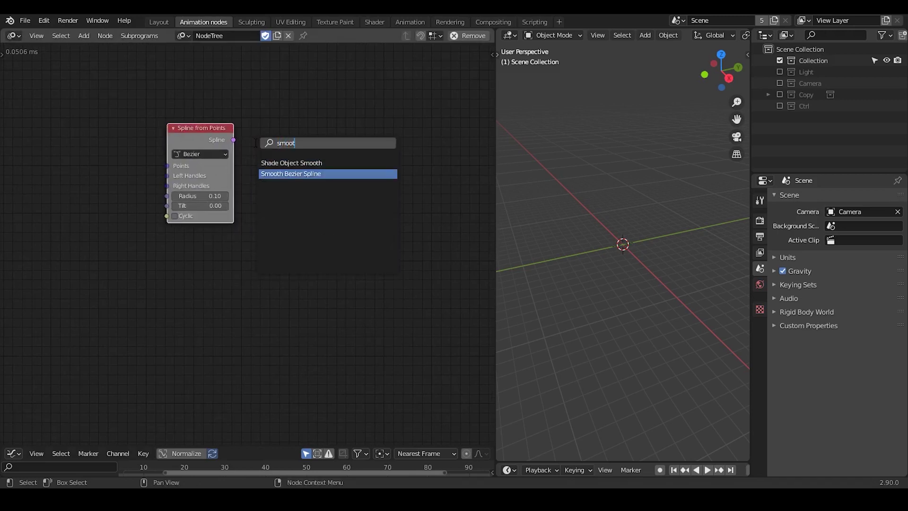
{"action": "key", "text": "Return"}
{"action": "left_click", "coordinate": [263, 124]}
{"action": "left_click_drag", "start_coordinate": [234, 139], "coordinate": [276, 158]}
{"action": "left_click_drag", "start_coordinate": [209, 126], "coordinate": [216, 129]}
{"action": "middle_click_drag", "start_coordinate": [304, 197], "coordinate": [307, 180], "text": "ctrl"}
{"action": "middle_click_drag", "start_coordinate": [285, 120], "coordinate": [280, 153]}
{"action": "left_click_drag", "start_coordinate": [283, 151], "coordinate": [290, 137]}
Add the Spline formation subprogram node to NodeTree and arrange it with the Smooth Bezier Spline node.
{"action": "key", "text": "ctrl+a"}
{"action": "type", "text": "splin"}
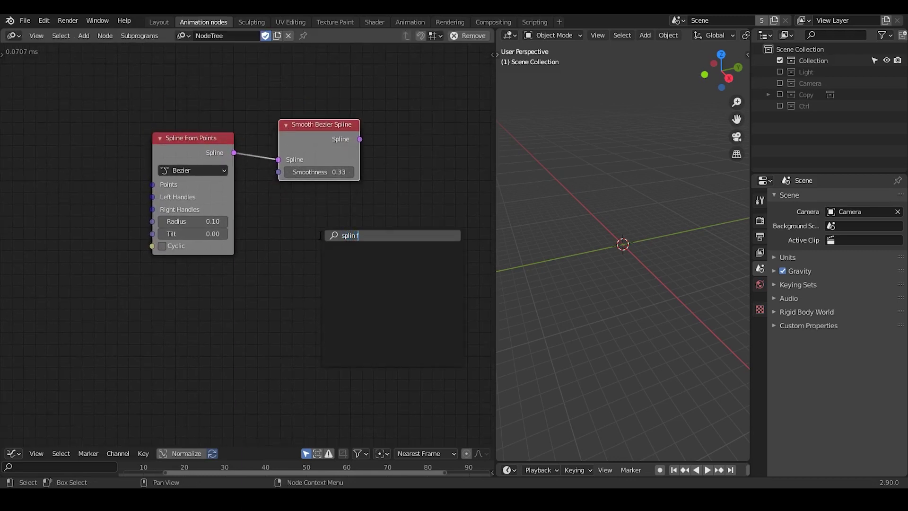
{"action": "type", "text": "e"}
{"action": "type", "text": "or"}
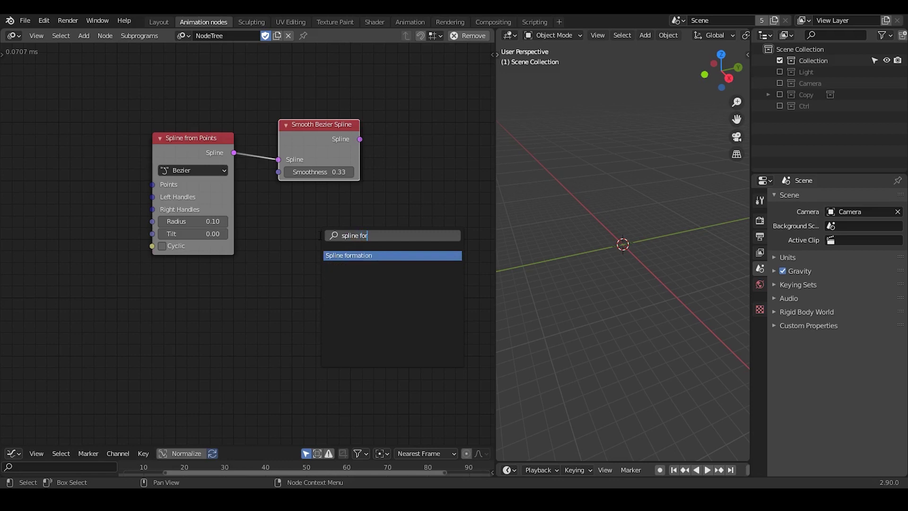
{"action": "key", "text": "Return"}
{"action": "left_click", "coordinate": [241, 212]}
{"action": "middle_click_drag", "start_coordinate": [287, 236], "coordinate": [312, 224]}
{"action": "left_click", "coordinate": [323, 186]}
{"action": "left_click_drag", "start_coordinate": [329, 124], "coordinate": [311, 117]}
{"action": "left_click_drag", "start_coordinate": [353, 216], "coordinate": [359, 209]}
Delete all the spline nodes from NodeTree and switch to the Layout workspace.
{"action": "left_click_drag", "start_coordinate": [399, 110], "coordinate": [190, 212]}
{"action": "key", "text": "x"}
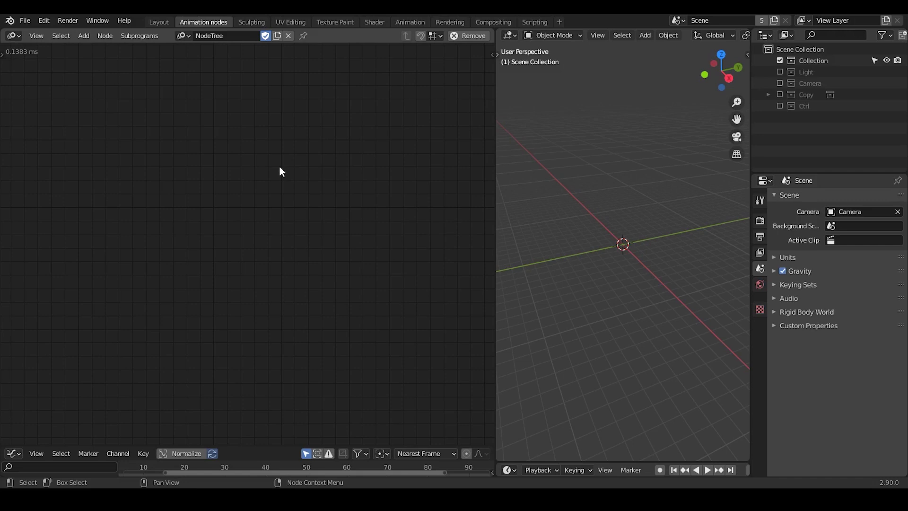
{"action": "left_click", "coordinate": [159, 22]}
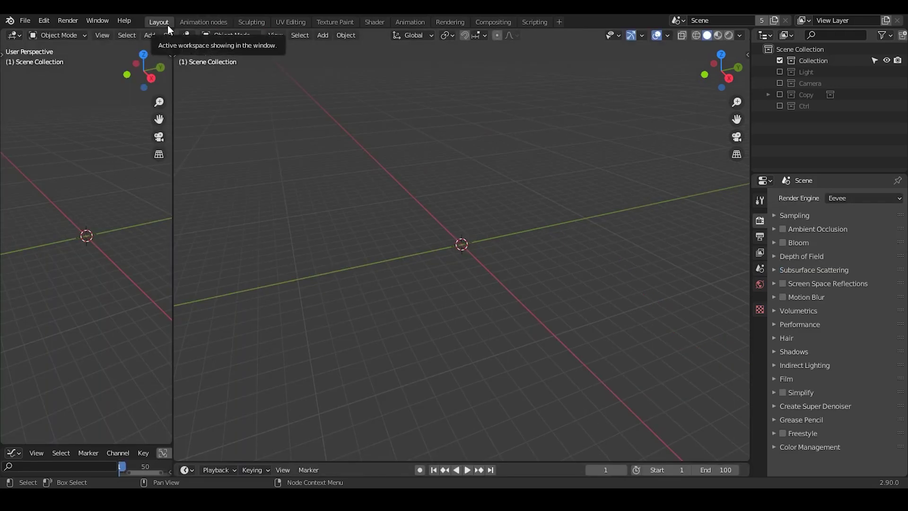